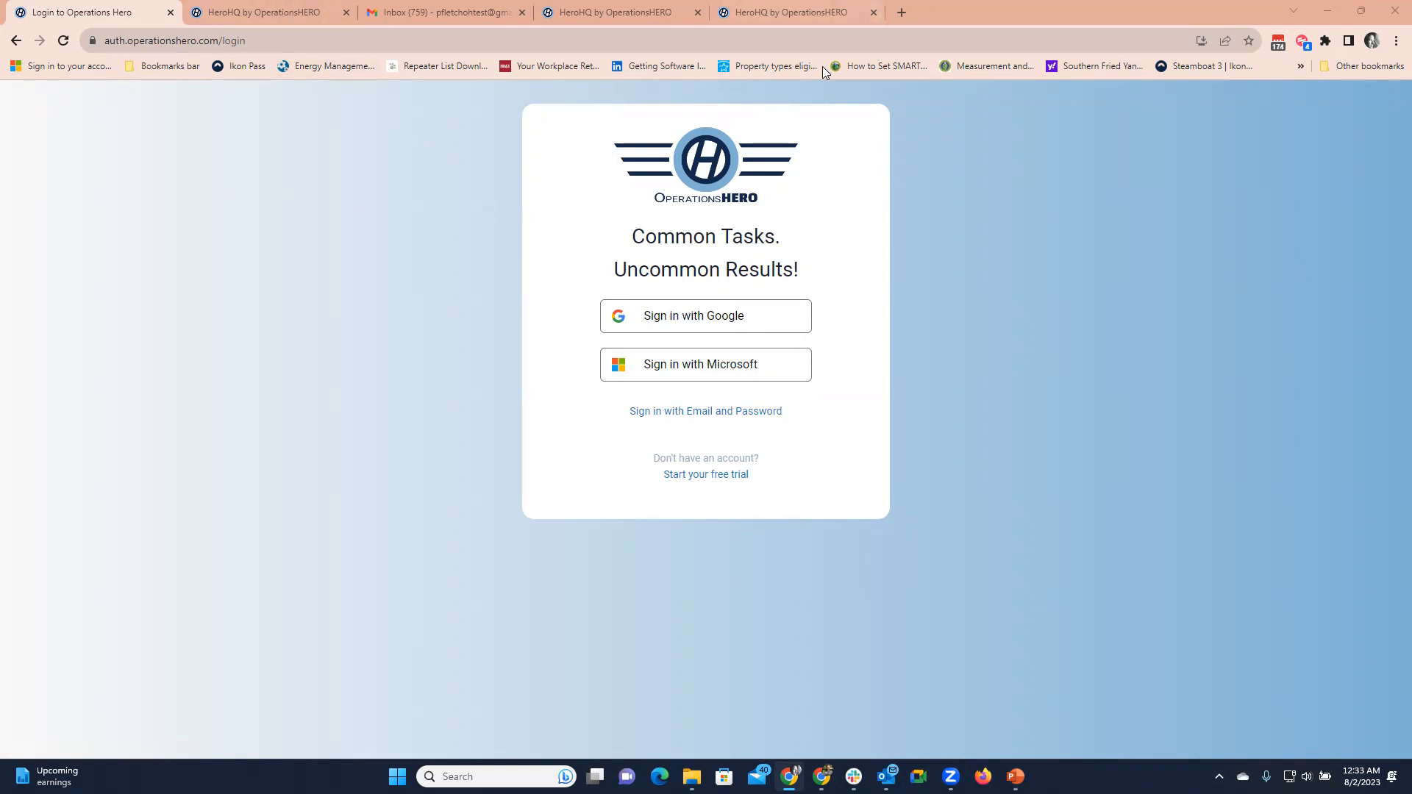
Switch to HeroHQ, open the event list, and review the events under the Pending filter
key("ctrl+Tab")
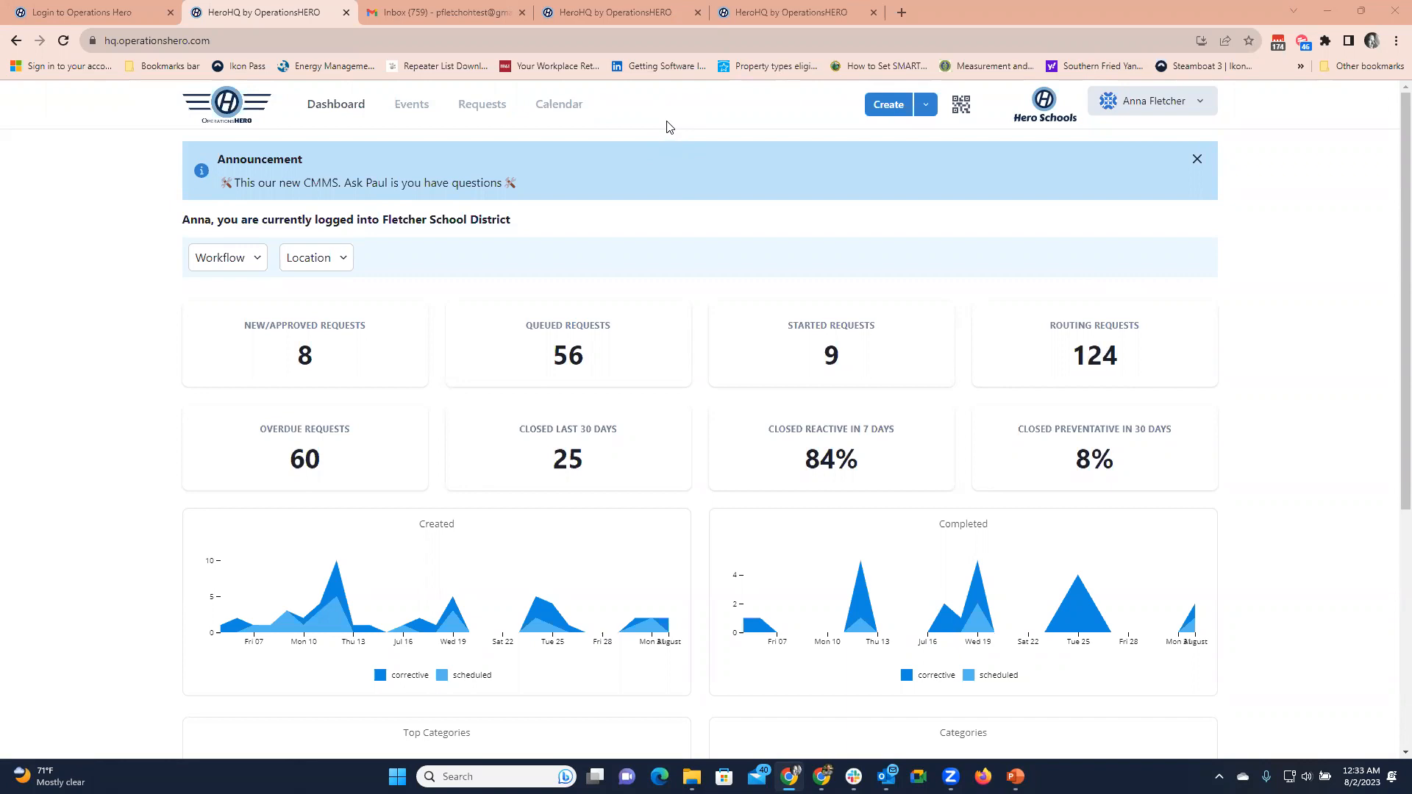
left_click(400, 107)
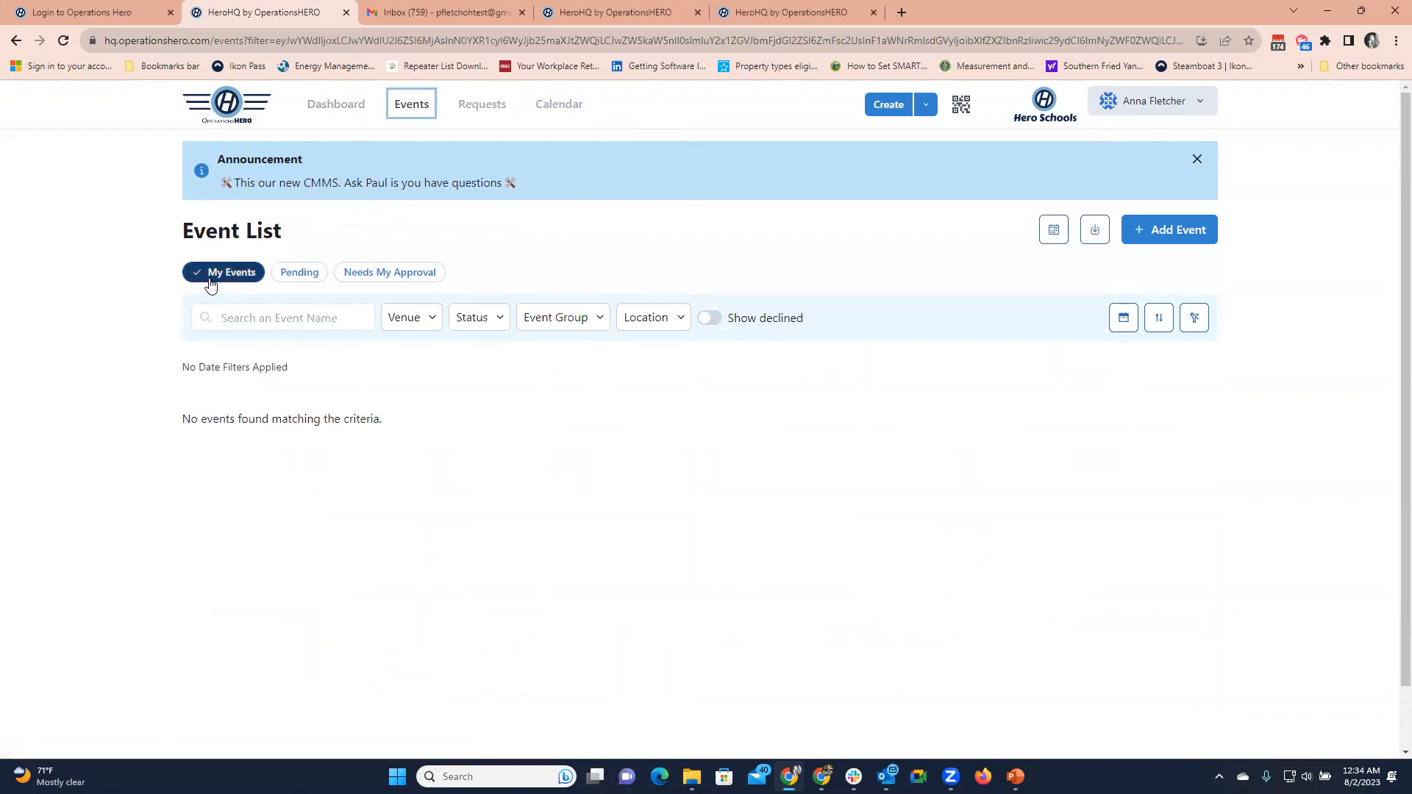
left_click(294, 277)
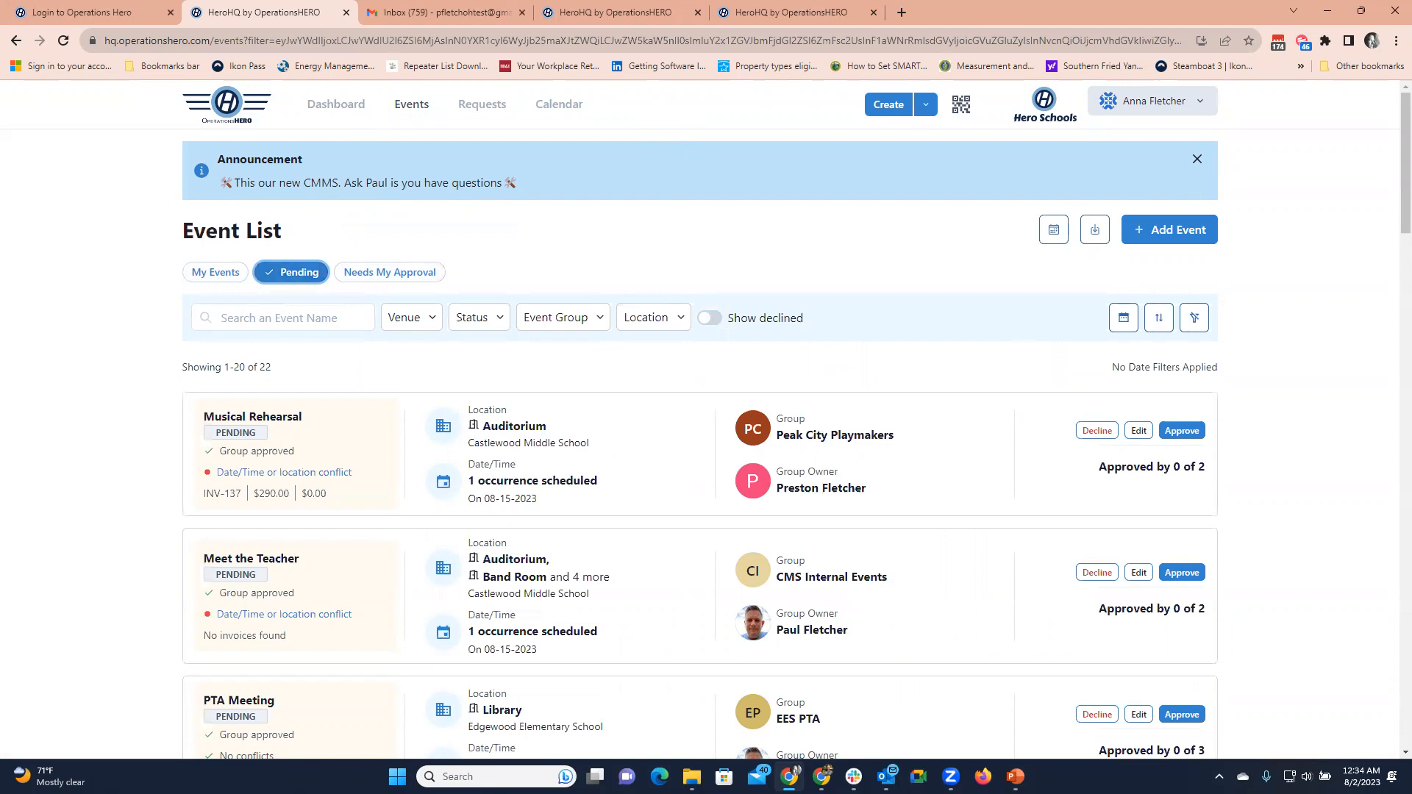
scroll(1390, 158, "down", 10)
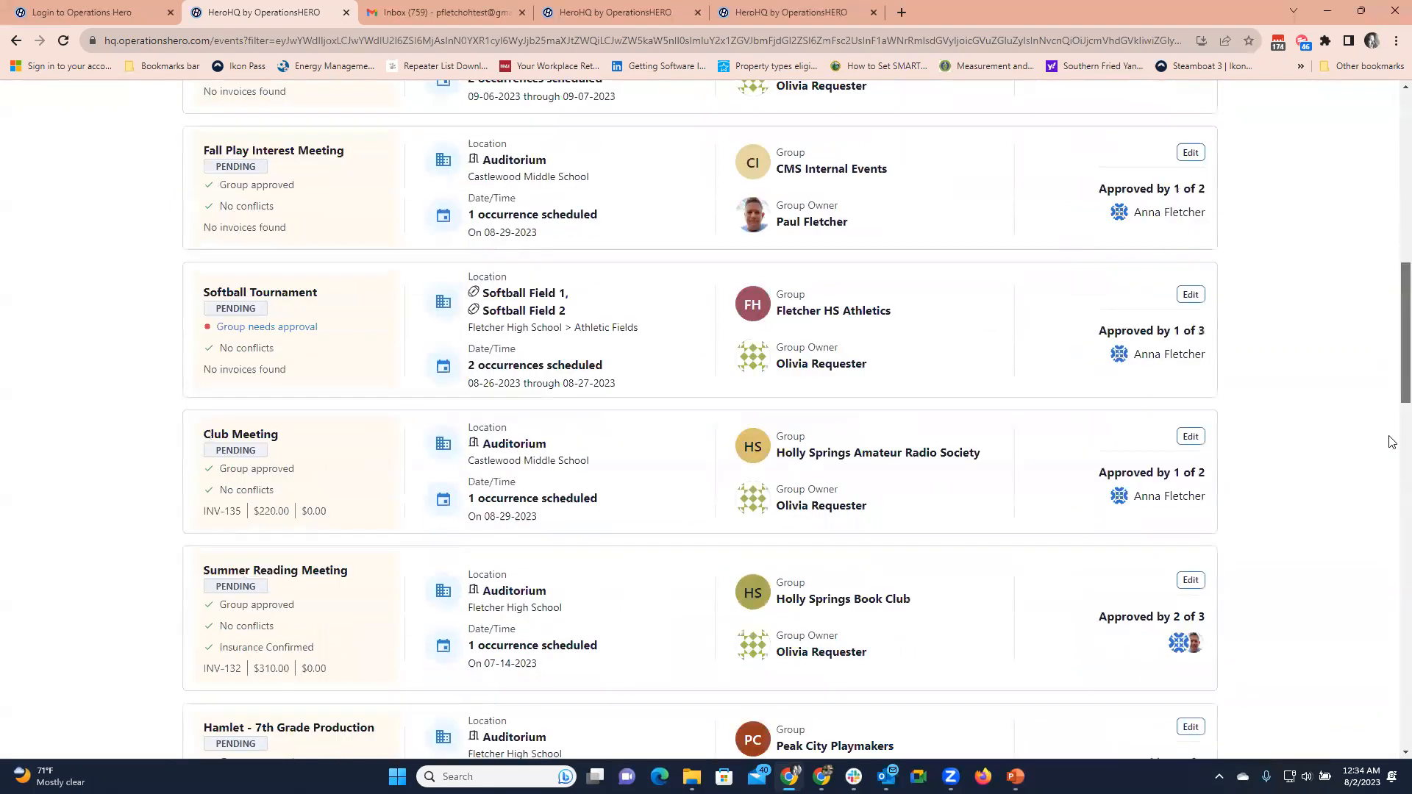
scroll(1389, 441, "down", 10)
left_click_drag(1392, 514, 1392, 141)
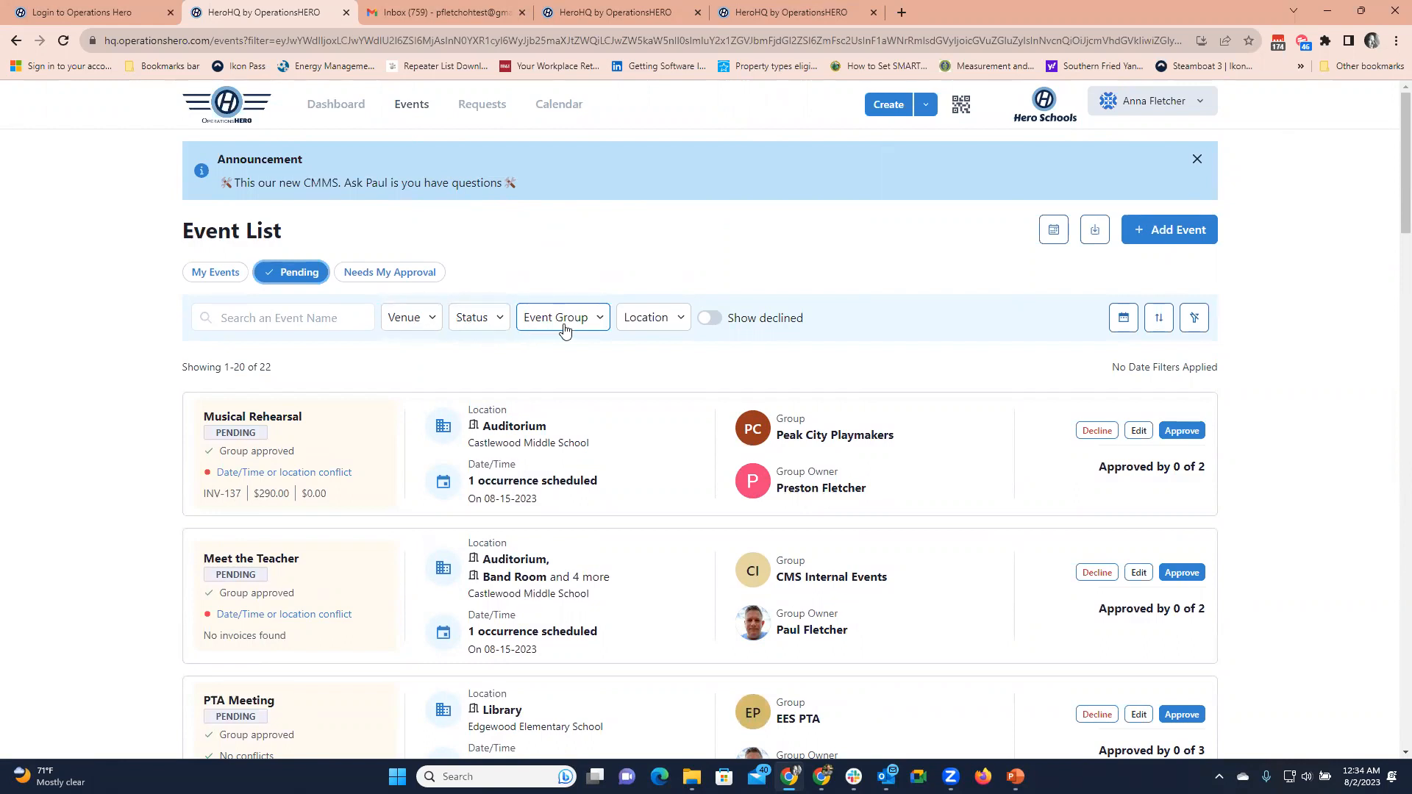
Examine the Venue, Status and Location filter options and briefly try showing declined events in the pending list
left_click(437, 322)
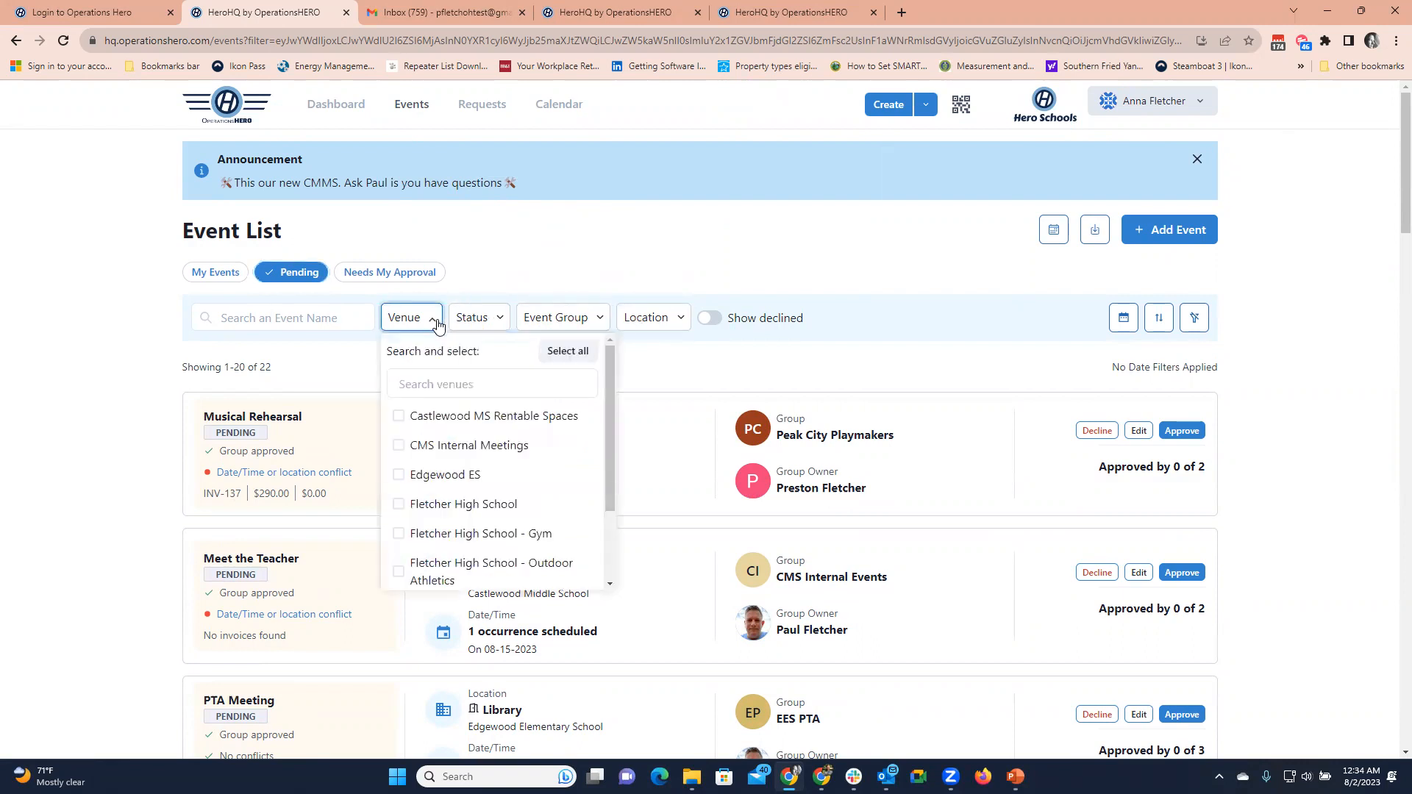
left_click(468, 324)
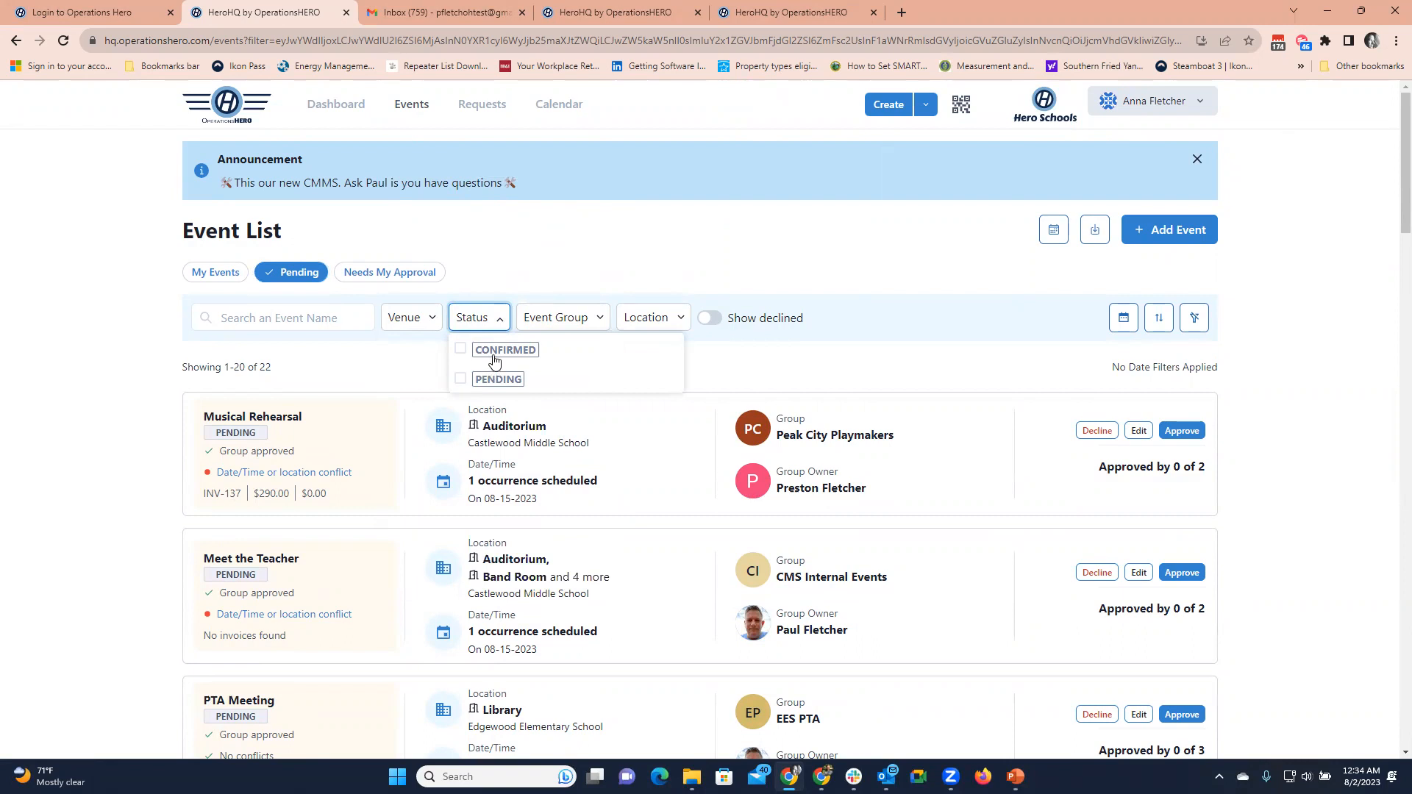
left_click(707, 318)
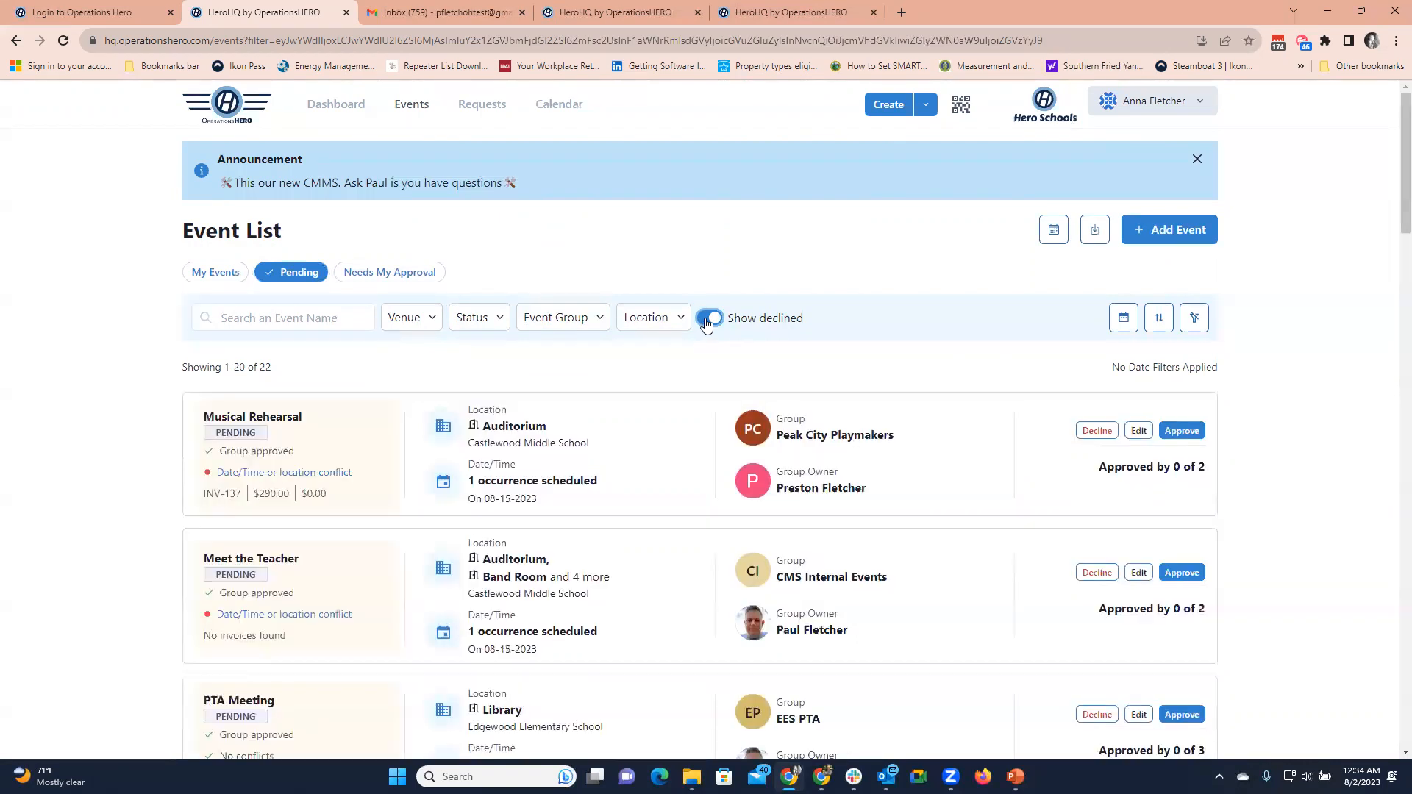
left_click(710, 320)
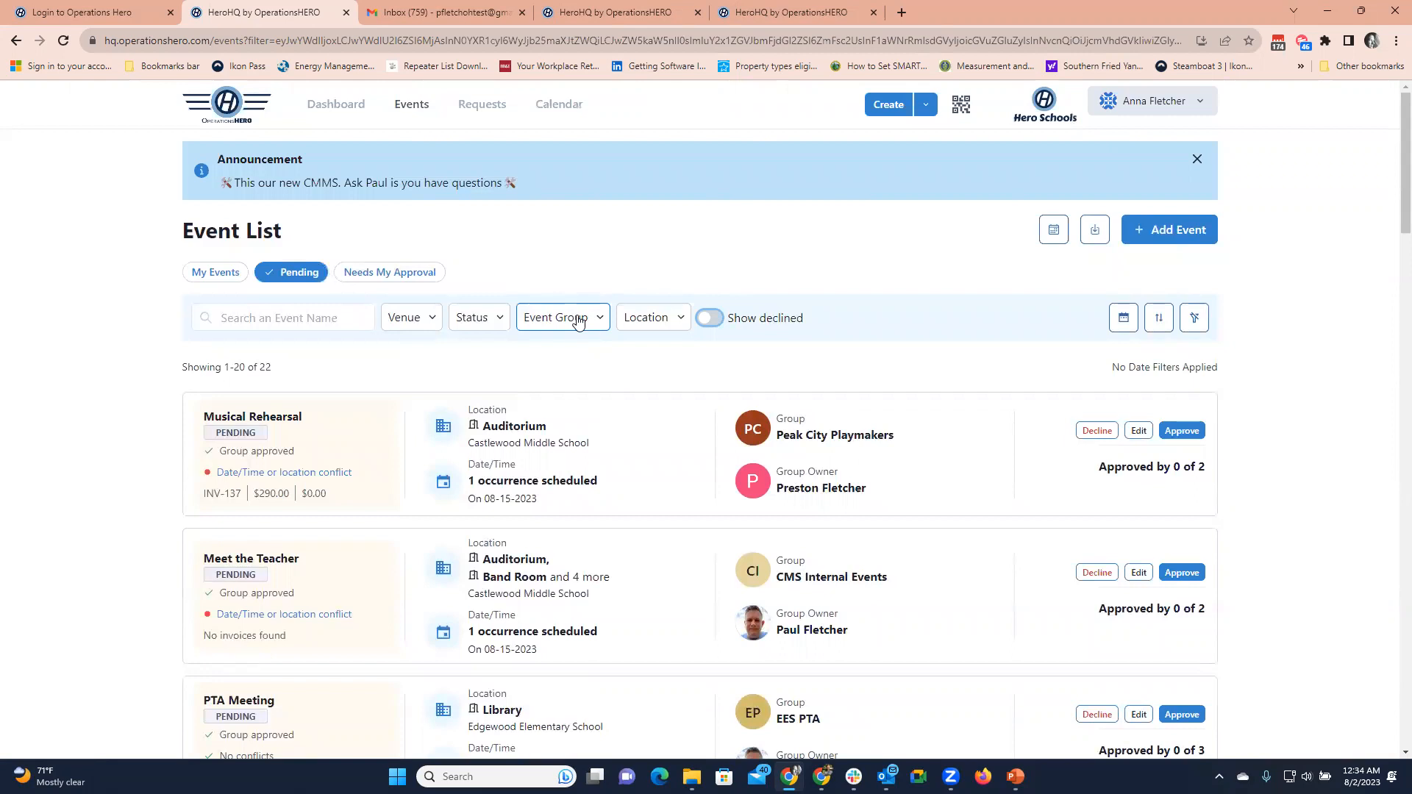
left_click(638, 325)
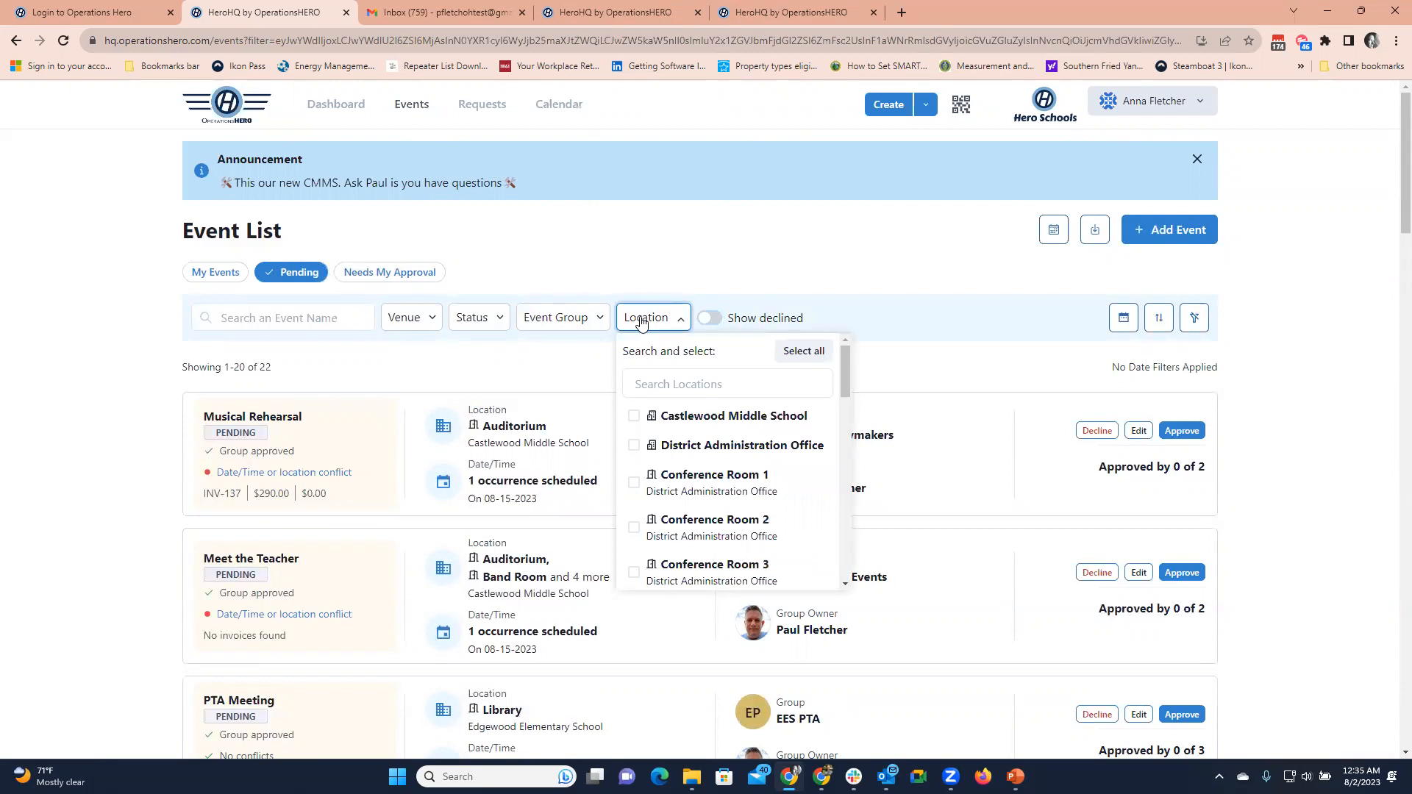
left_click(632, 293)
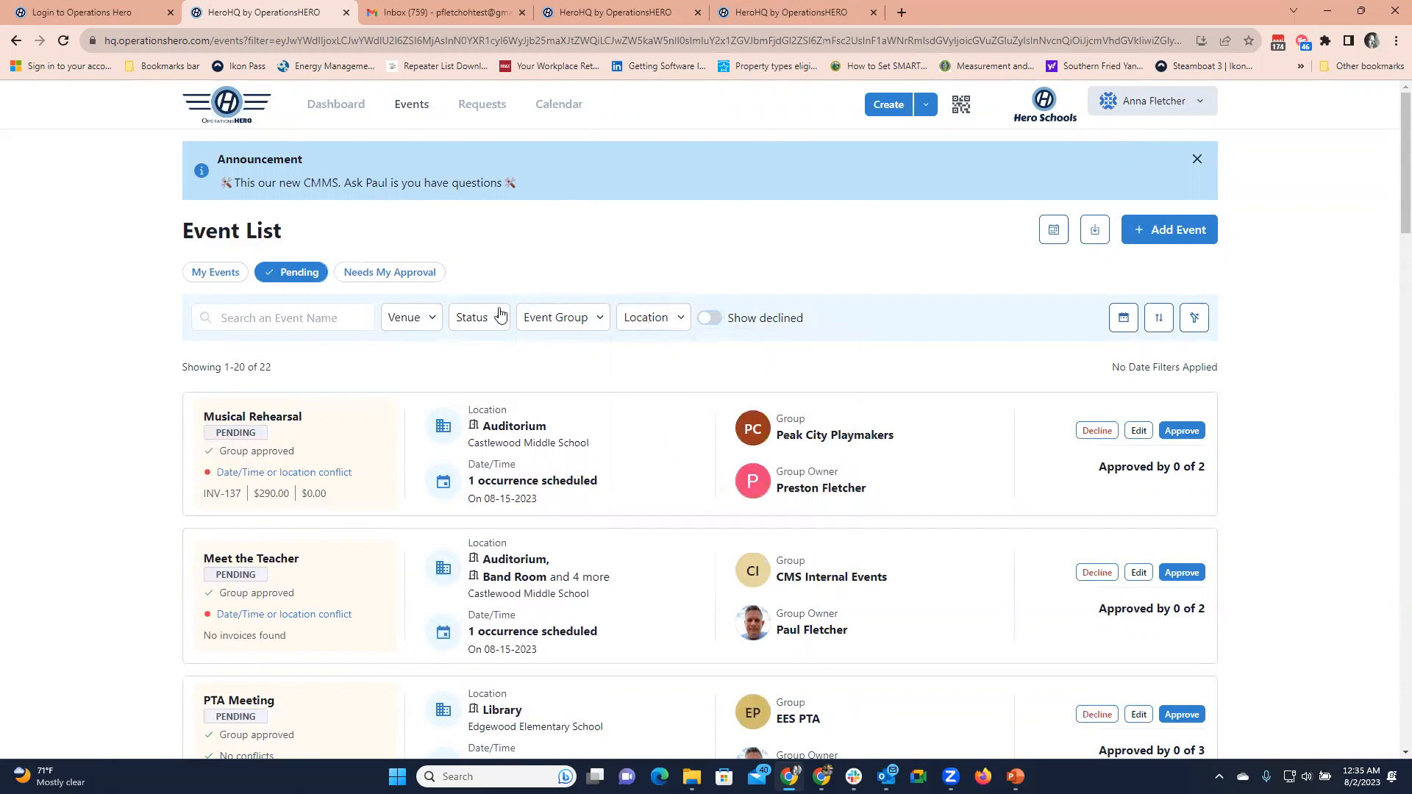
left_click(427, 316)
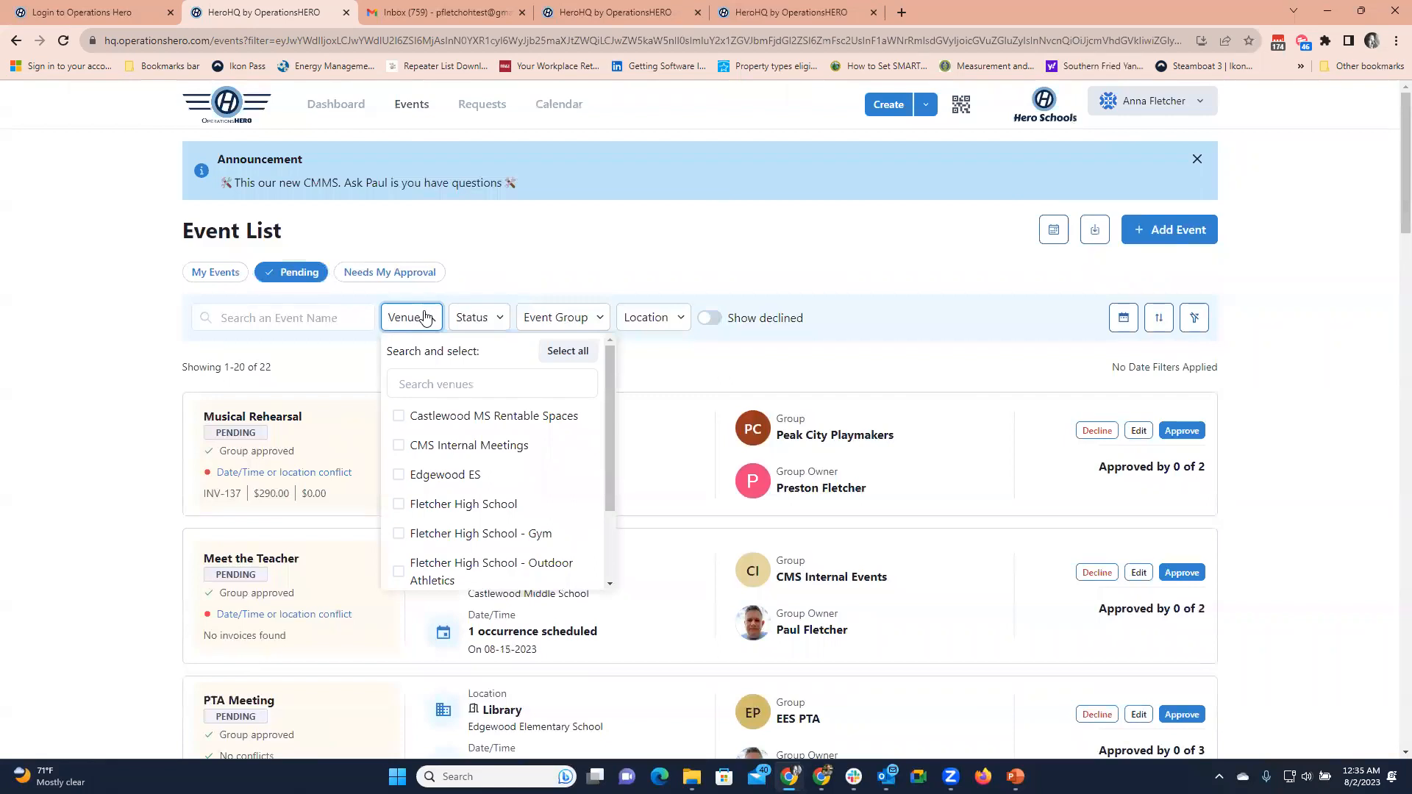
left_click(485, 272)
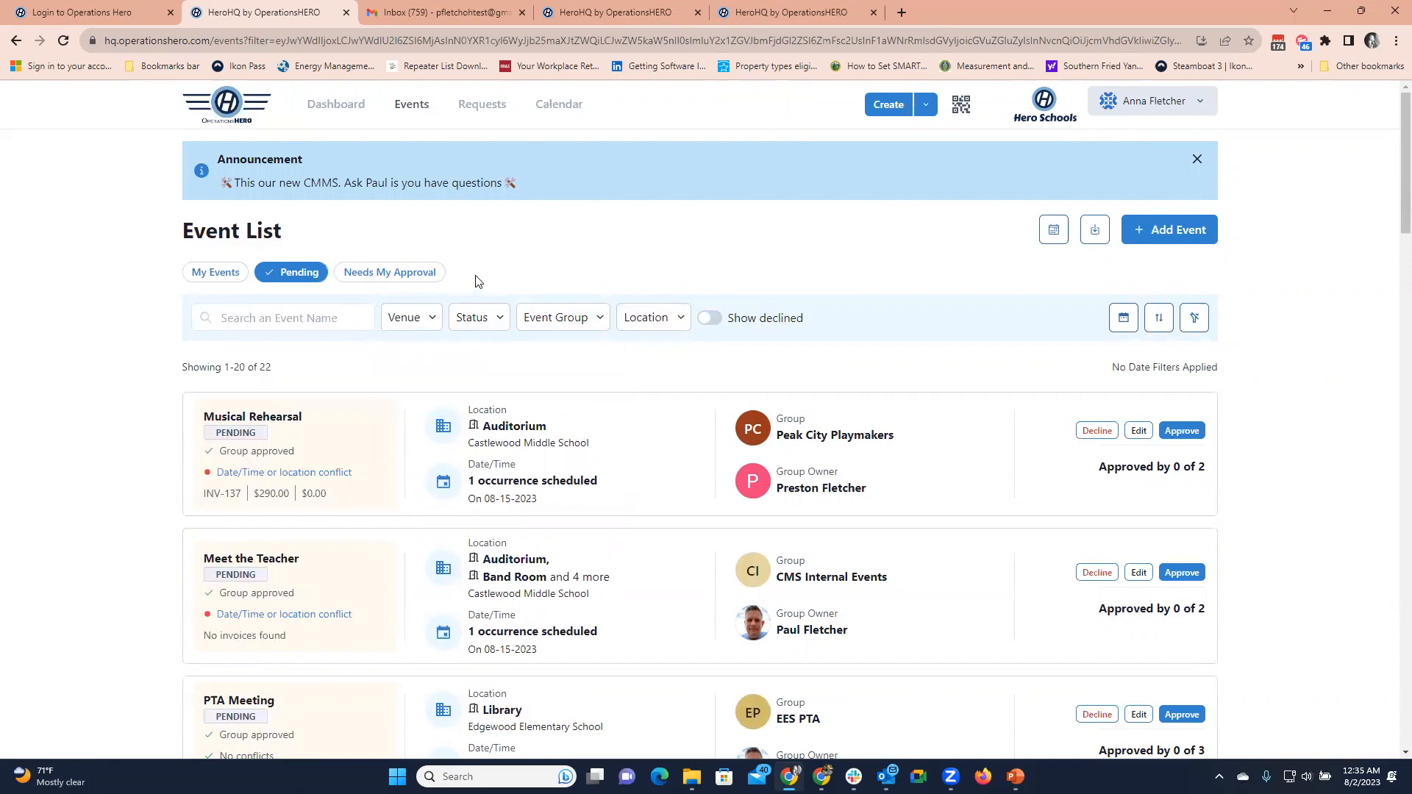
Filter the event list to Needs My Approval and bring the PTA Meeting request into view
left_click(406, 285)
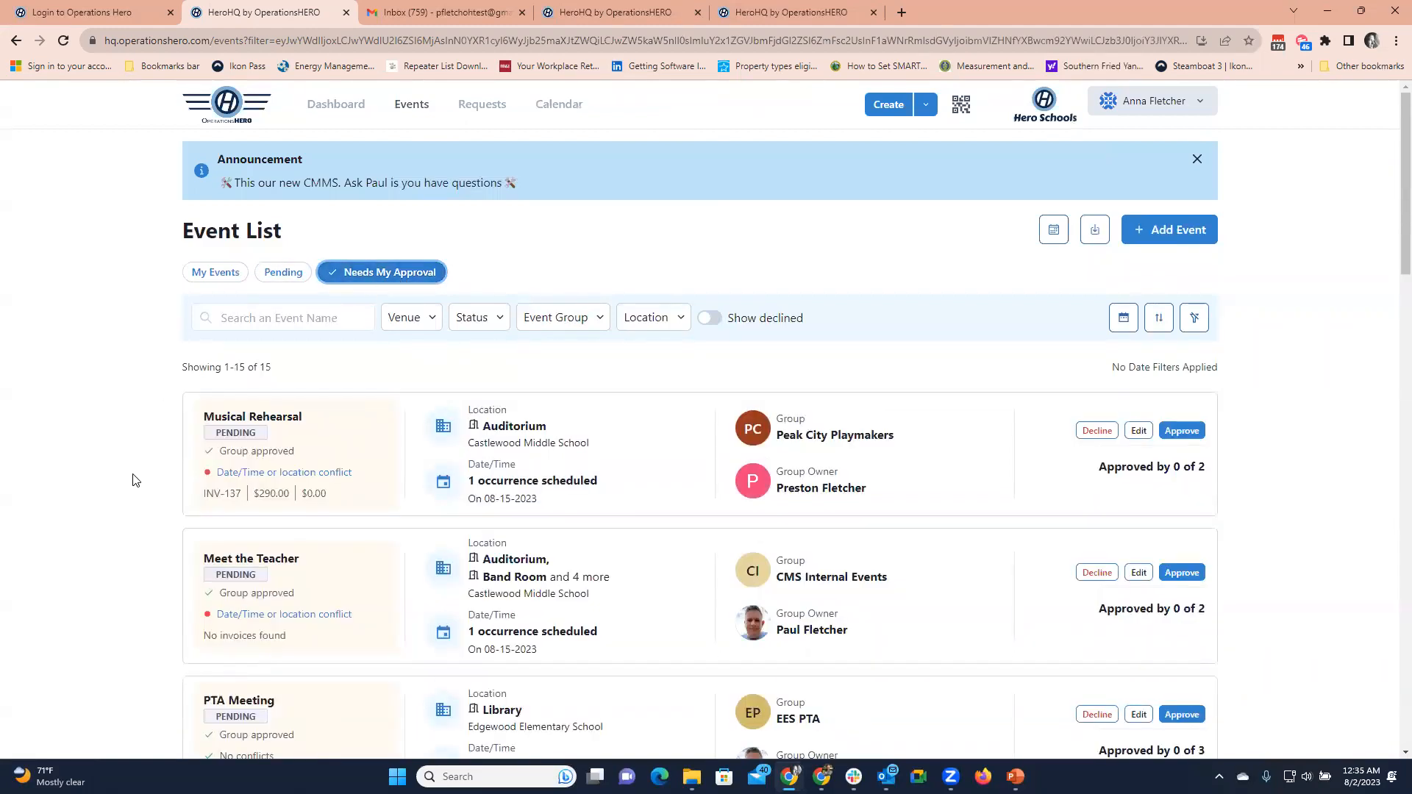
scroll(145, 483, "down", 2)
scroll(145, 486, "down", 1)
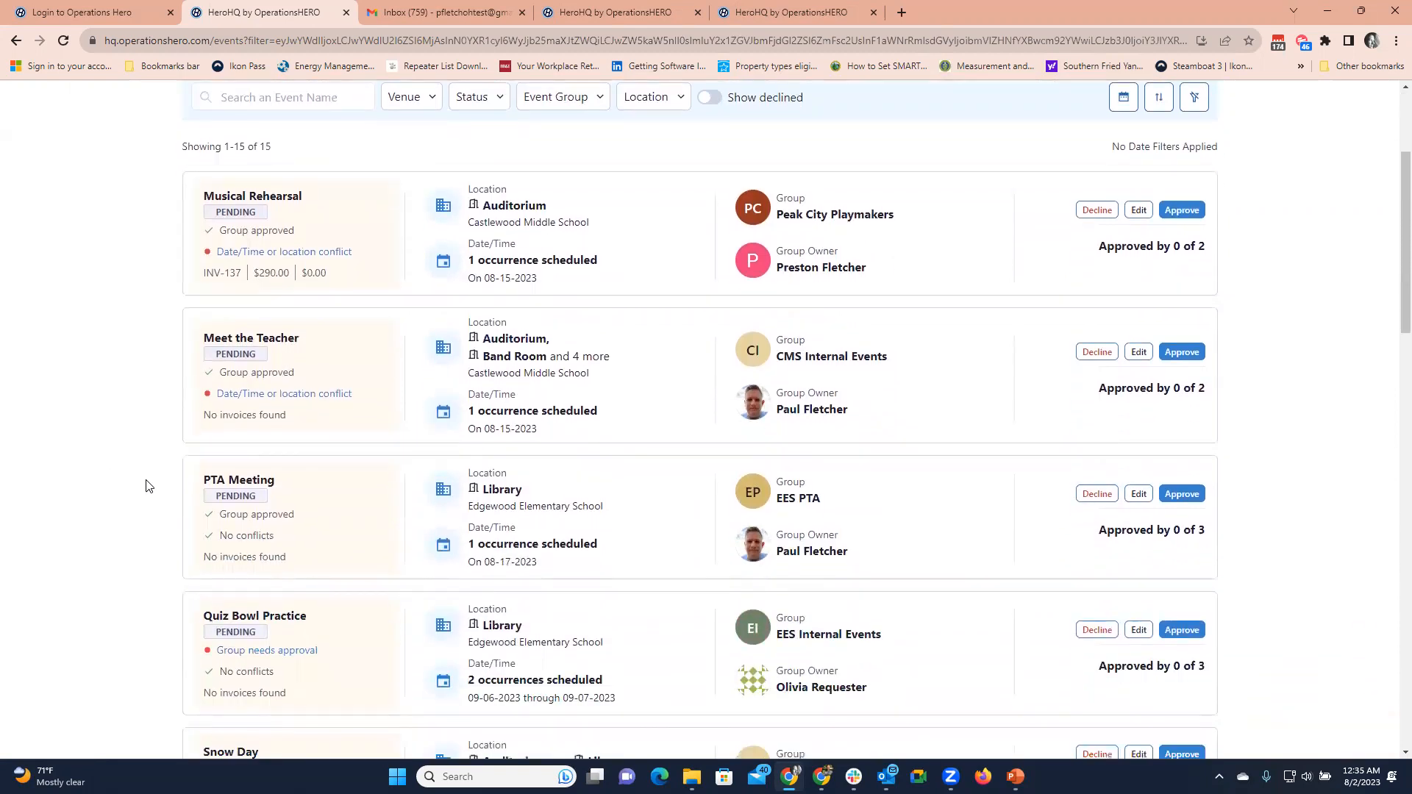
scroll(145, 485, "down", 1)
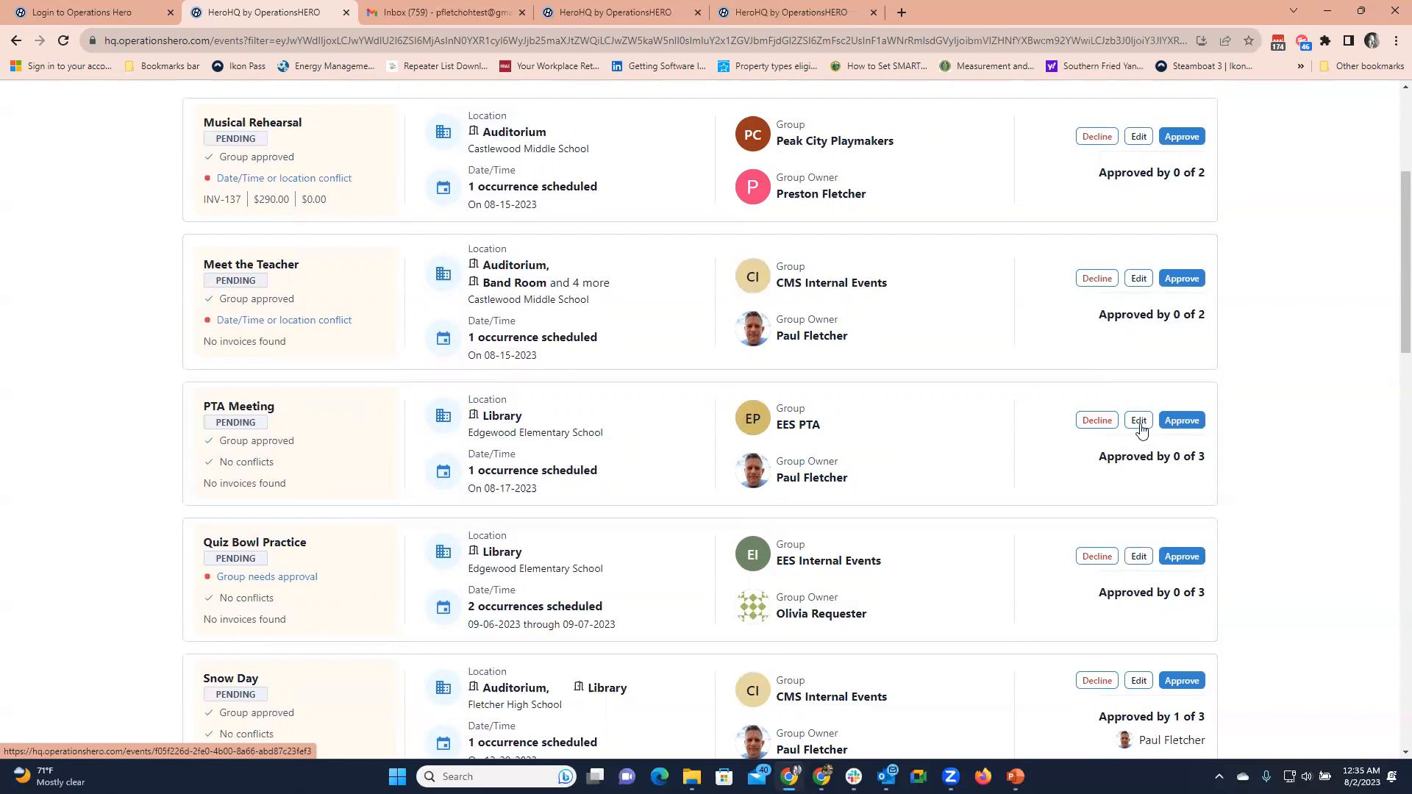
Start approving the PTA Meeting event with the public comment "I approve the Event Request"
left_click(1181, 422)
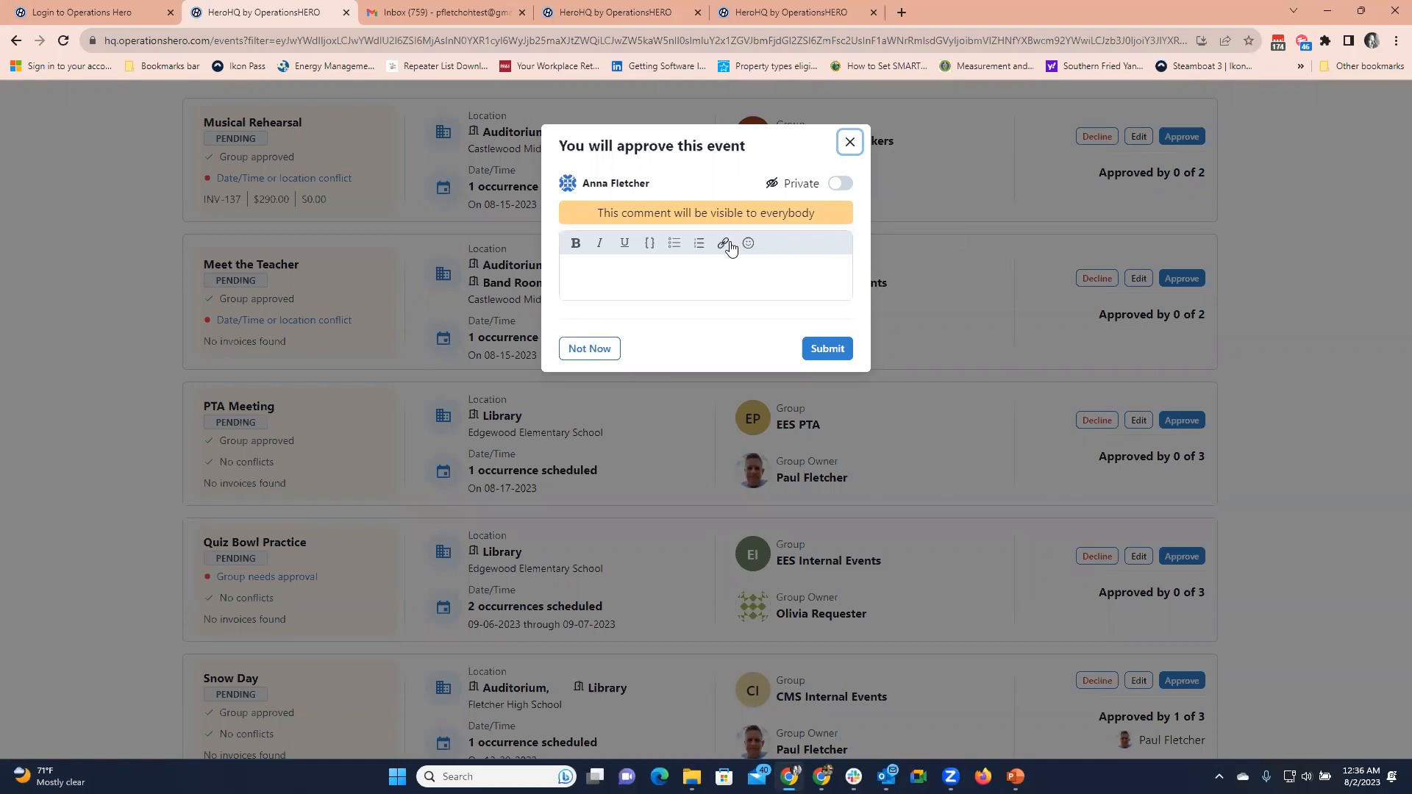
left_click(682, 276)
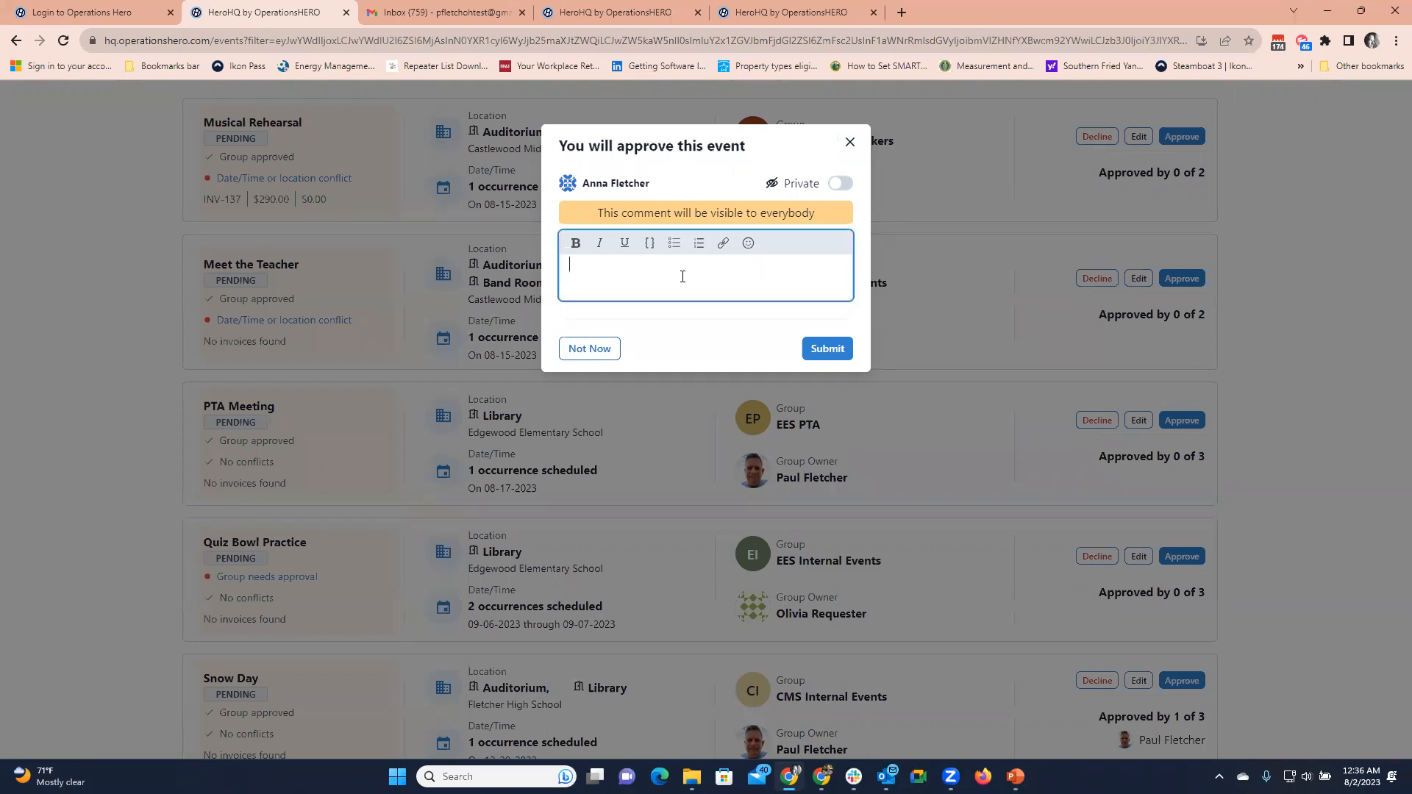
type("I approve the Event Request")
left_click(840, 184)
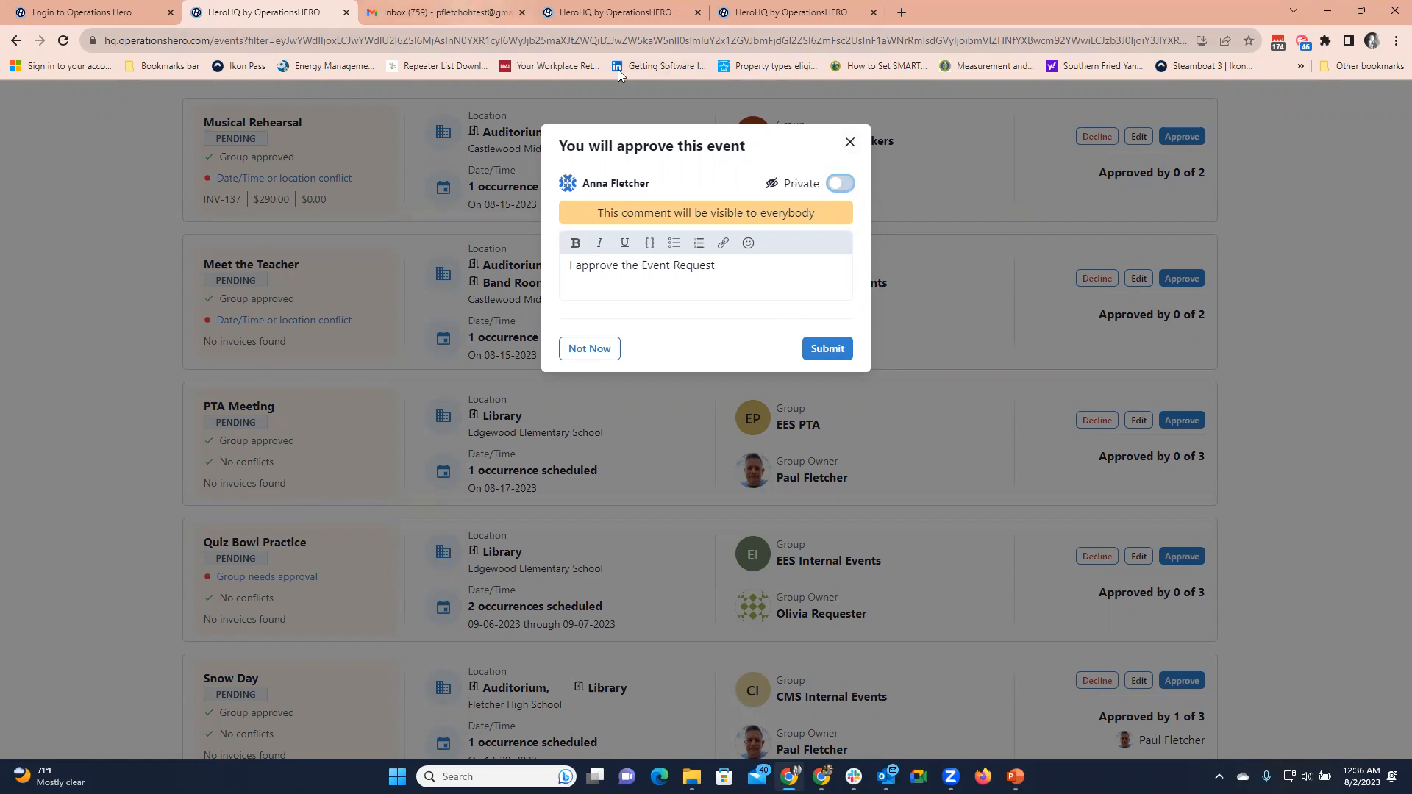
Check the latest "Event needs approval" email in Gmail, then return to HeroHQ and submit the PTA Meeting approval
left_click(445, 13)
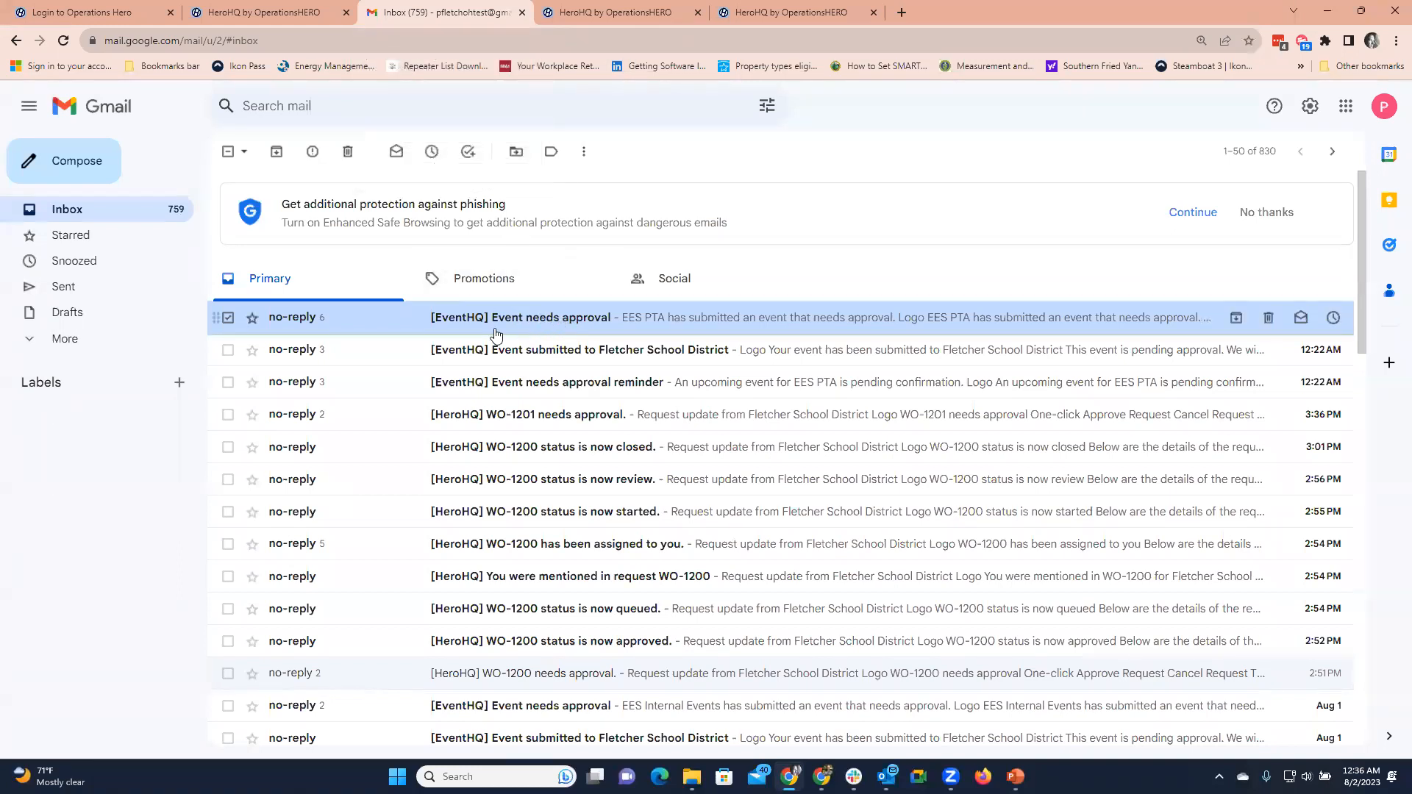
left_click(596, 330)
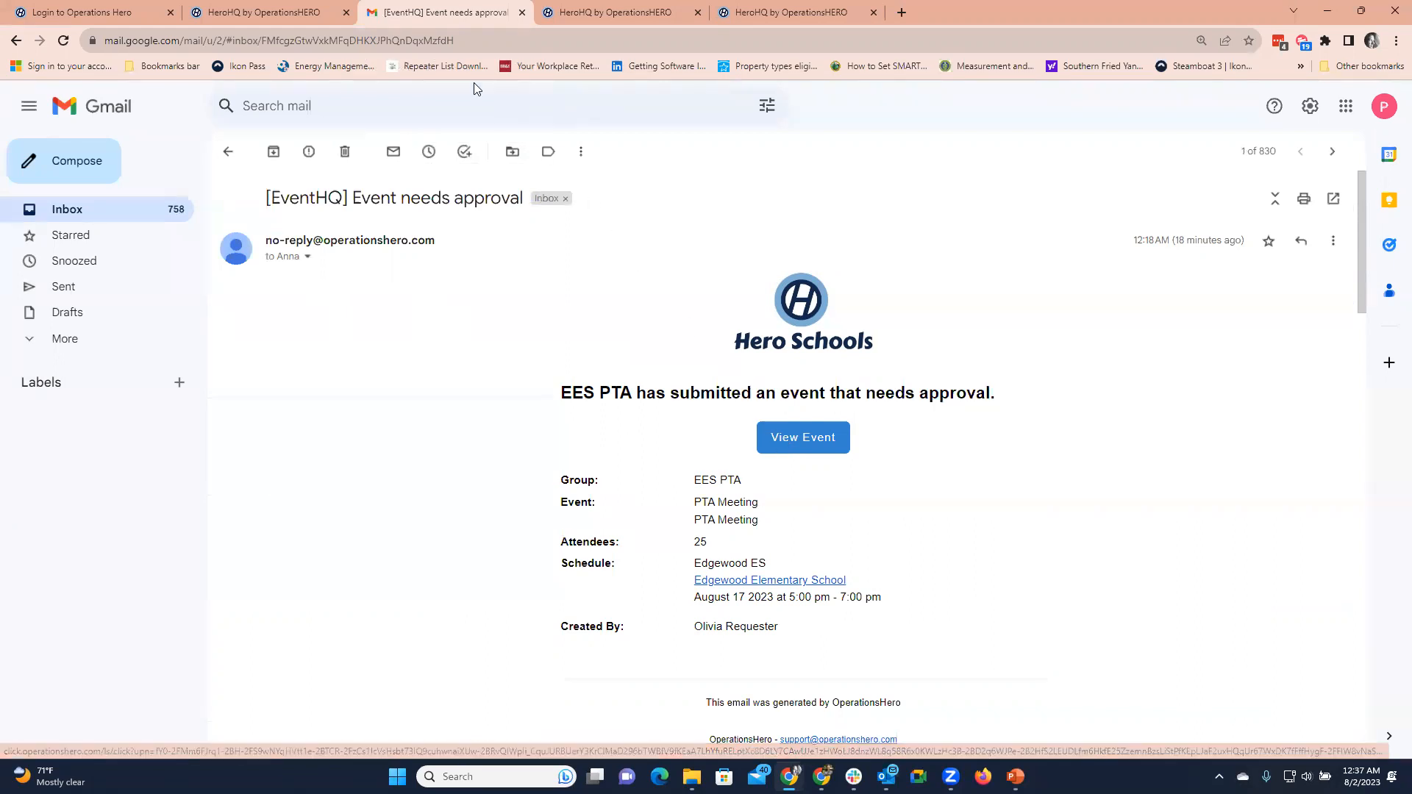
left_click(265, 10)
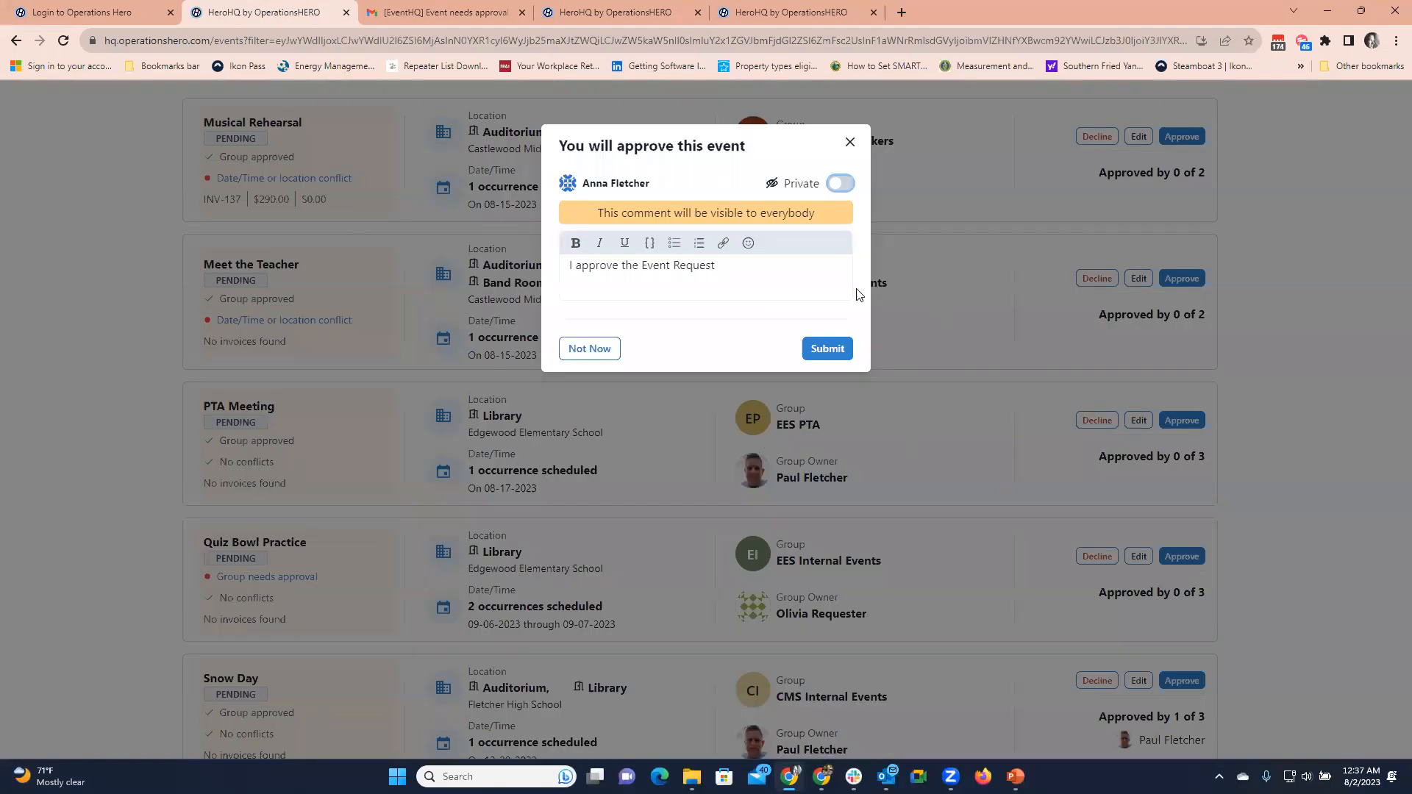
left_click(820, 353)
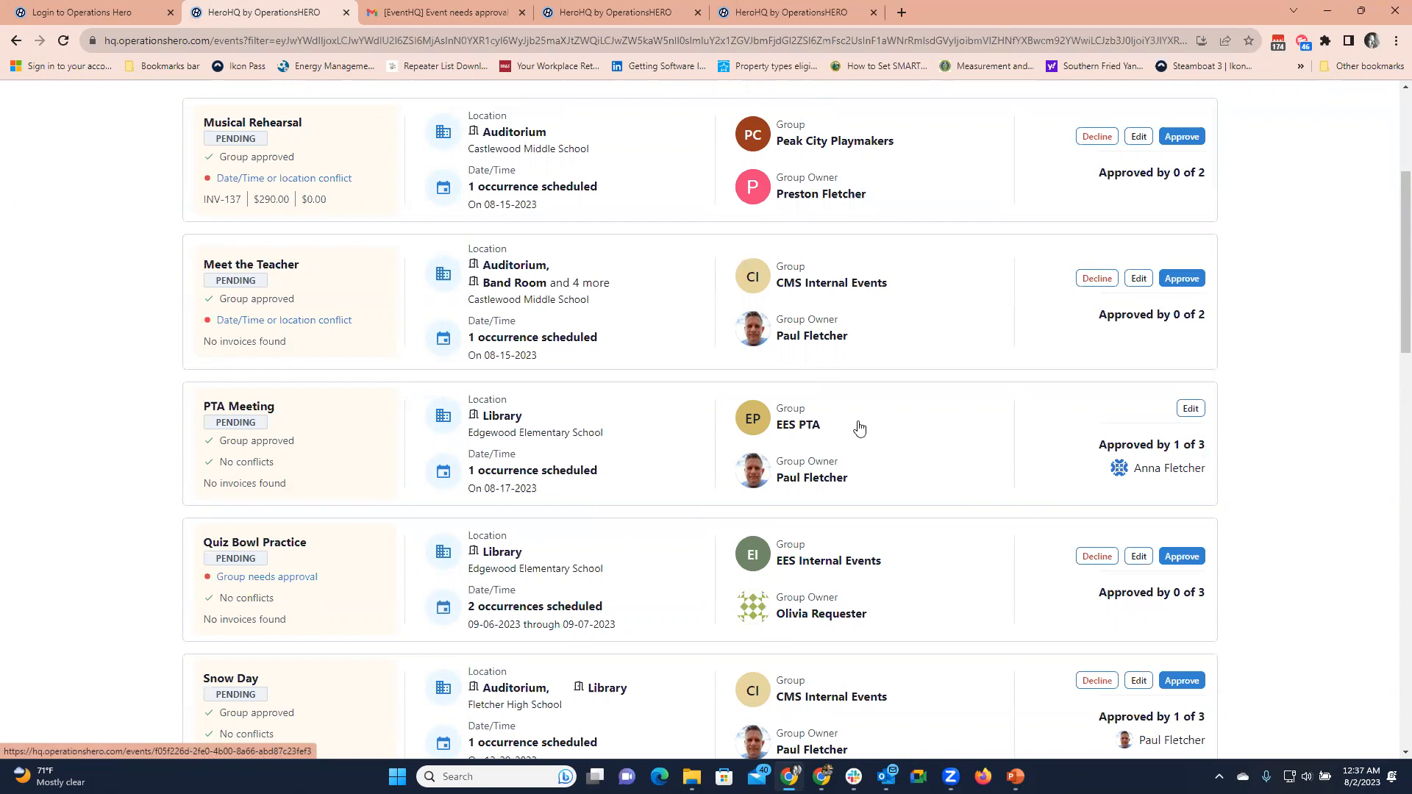
Open the PTA Meeting event and examine its approvers, comments, dates, attachments, requested services and timeline
left_click(631, 425)
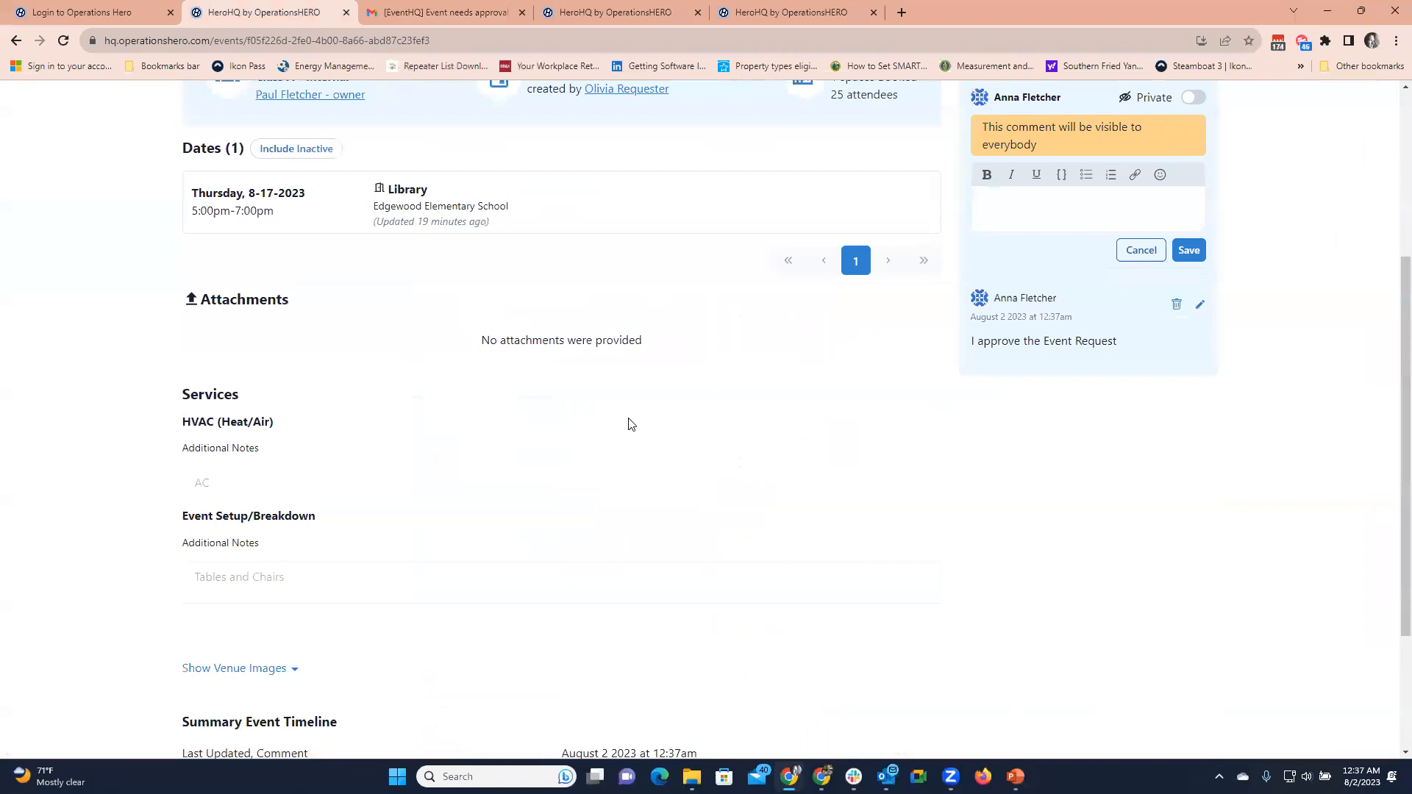
scroll(640, 438, "up", 4)
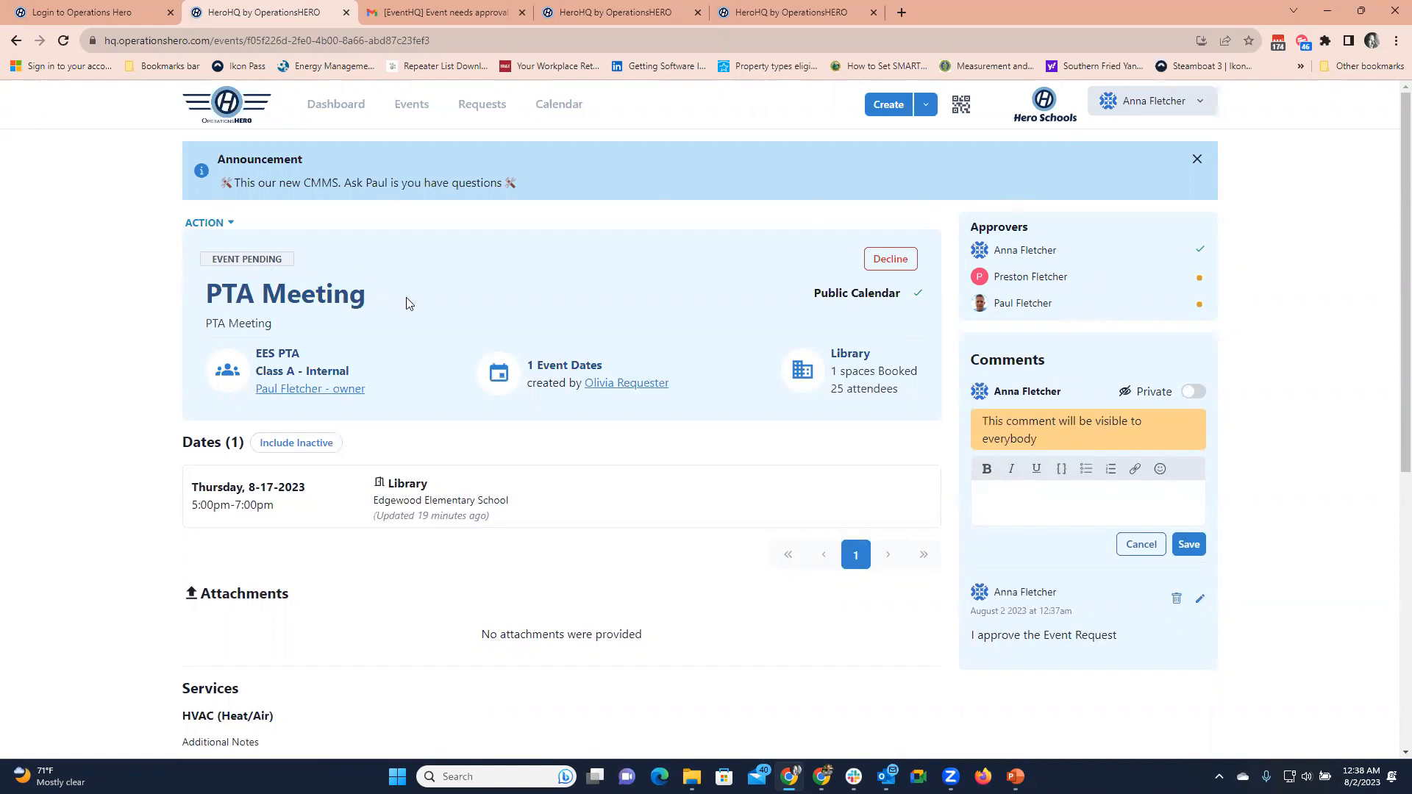
scroll(409, 303, "down", 1)
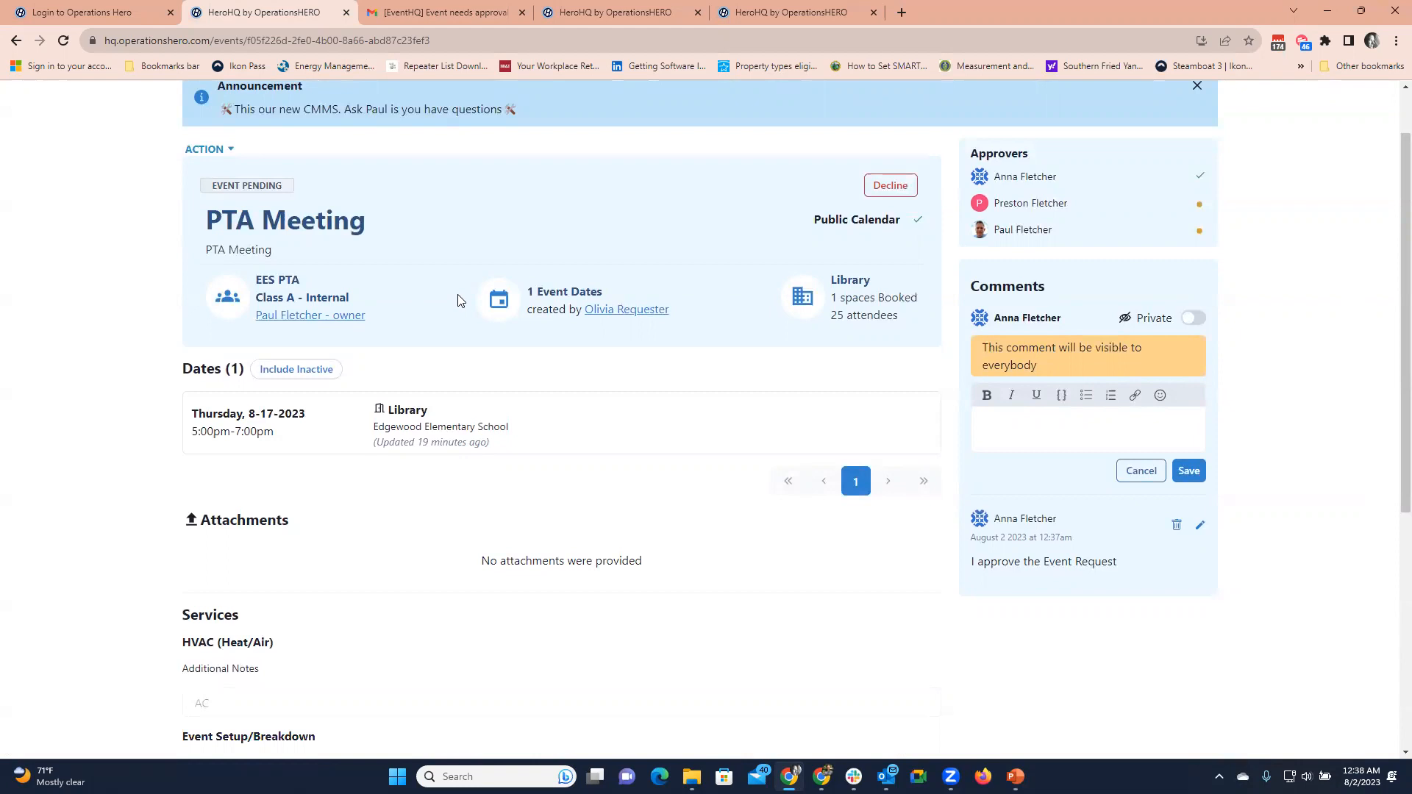
scroll(459, 300, "down", 1)
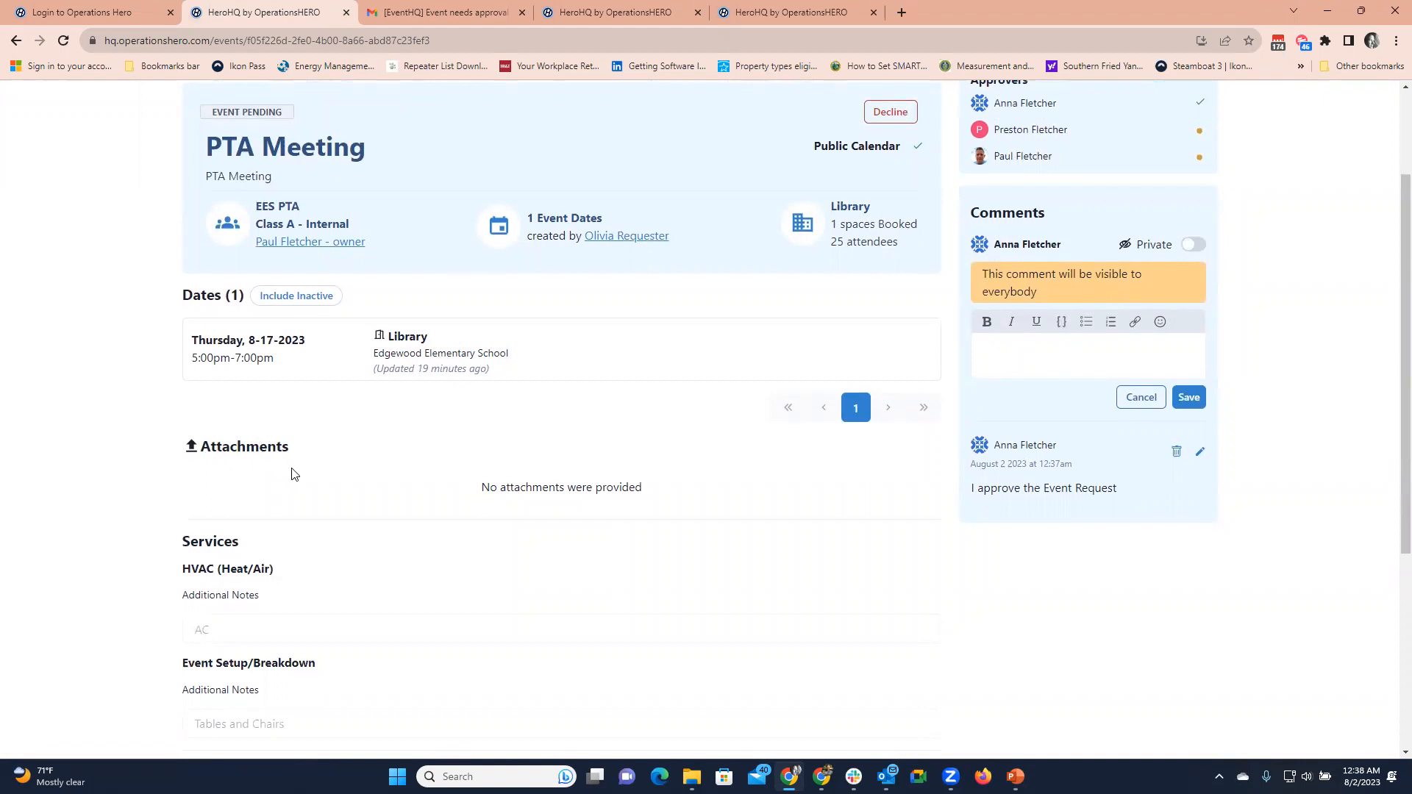
scroll(271, 464, "down", 1)
scroll(289, 442, "down", 1)
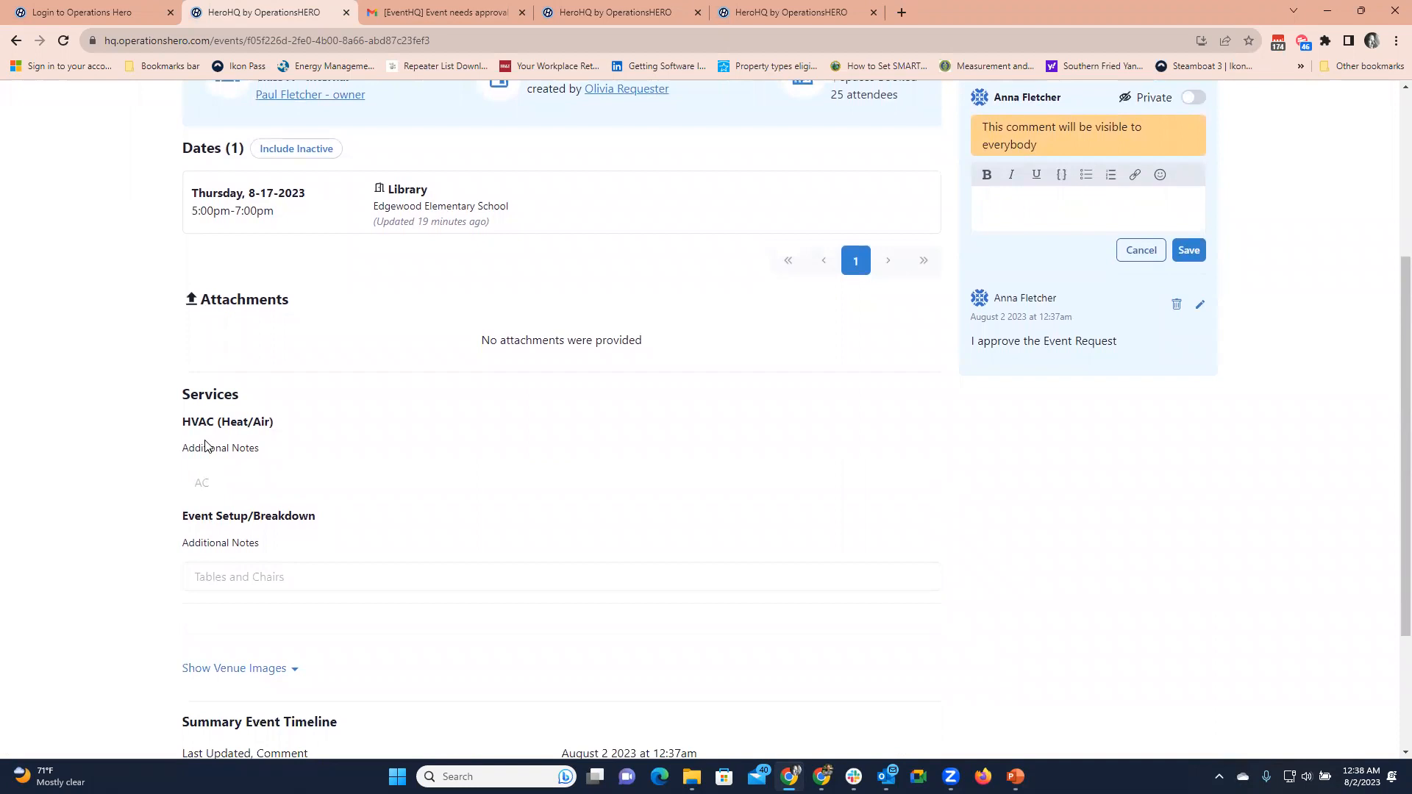
scroll(205, 443, "down", 1)
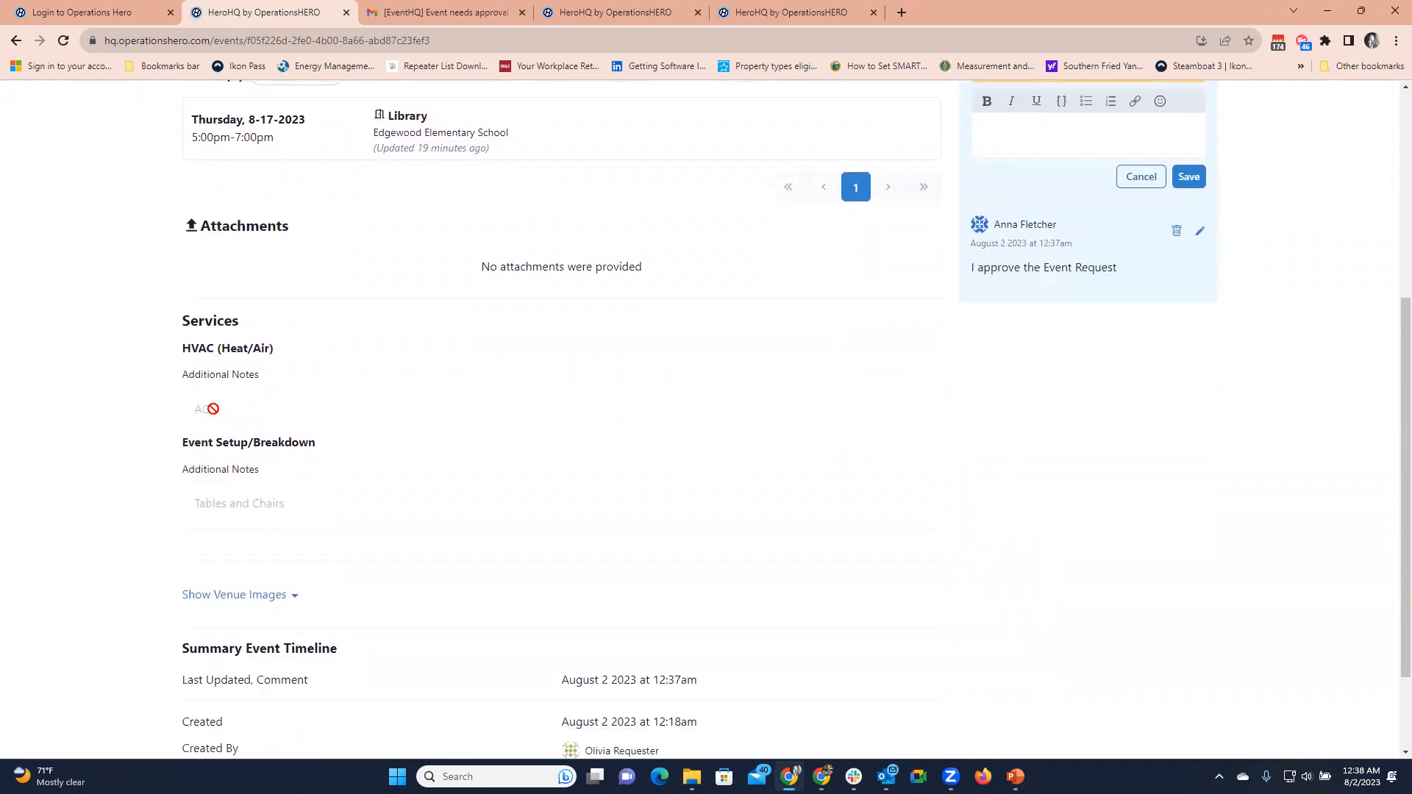
scroll(225, 498, "down", 1)
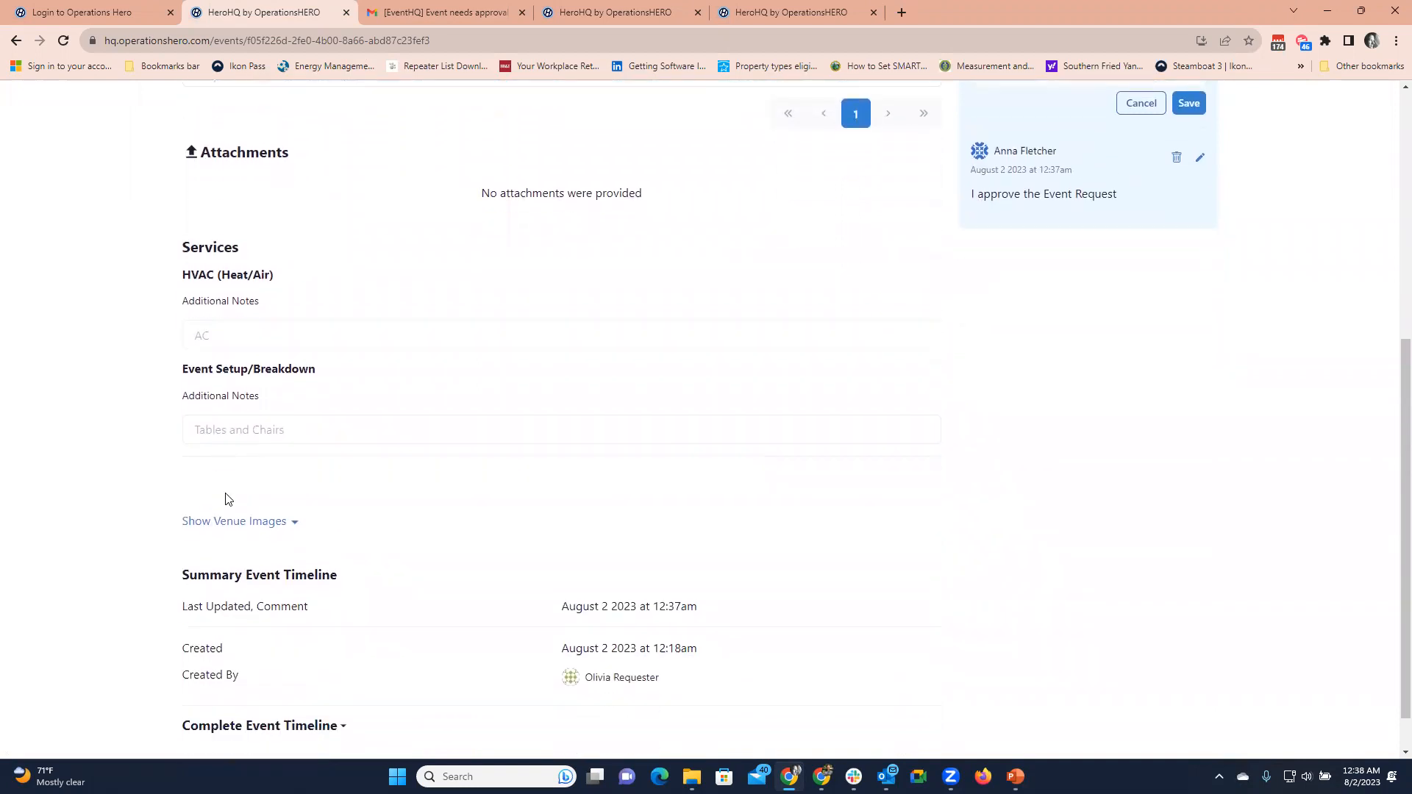
scroll(225, 498, "down", 1)
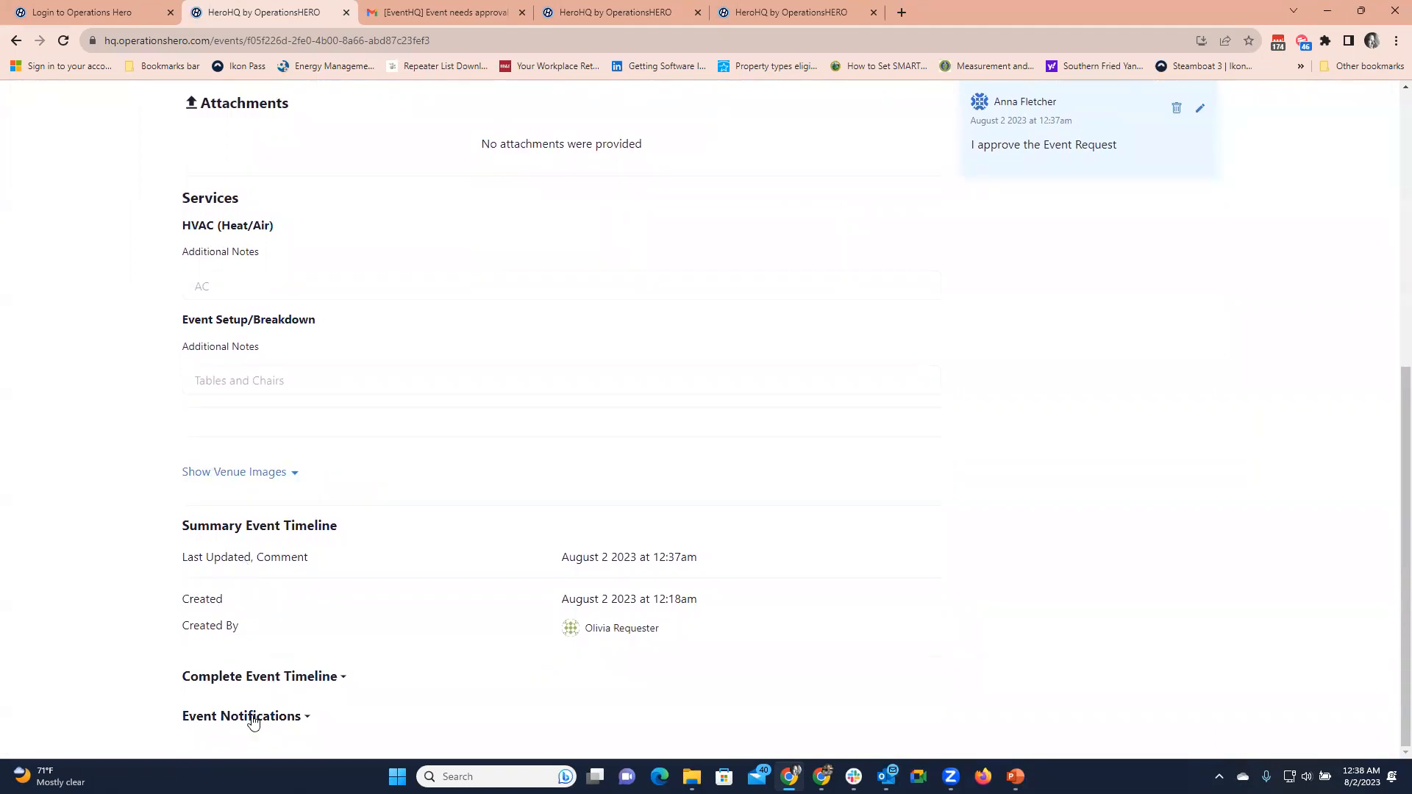
scroll(416, 695, "up", 6)
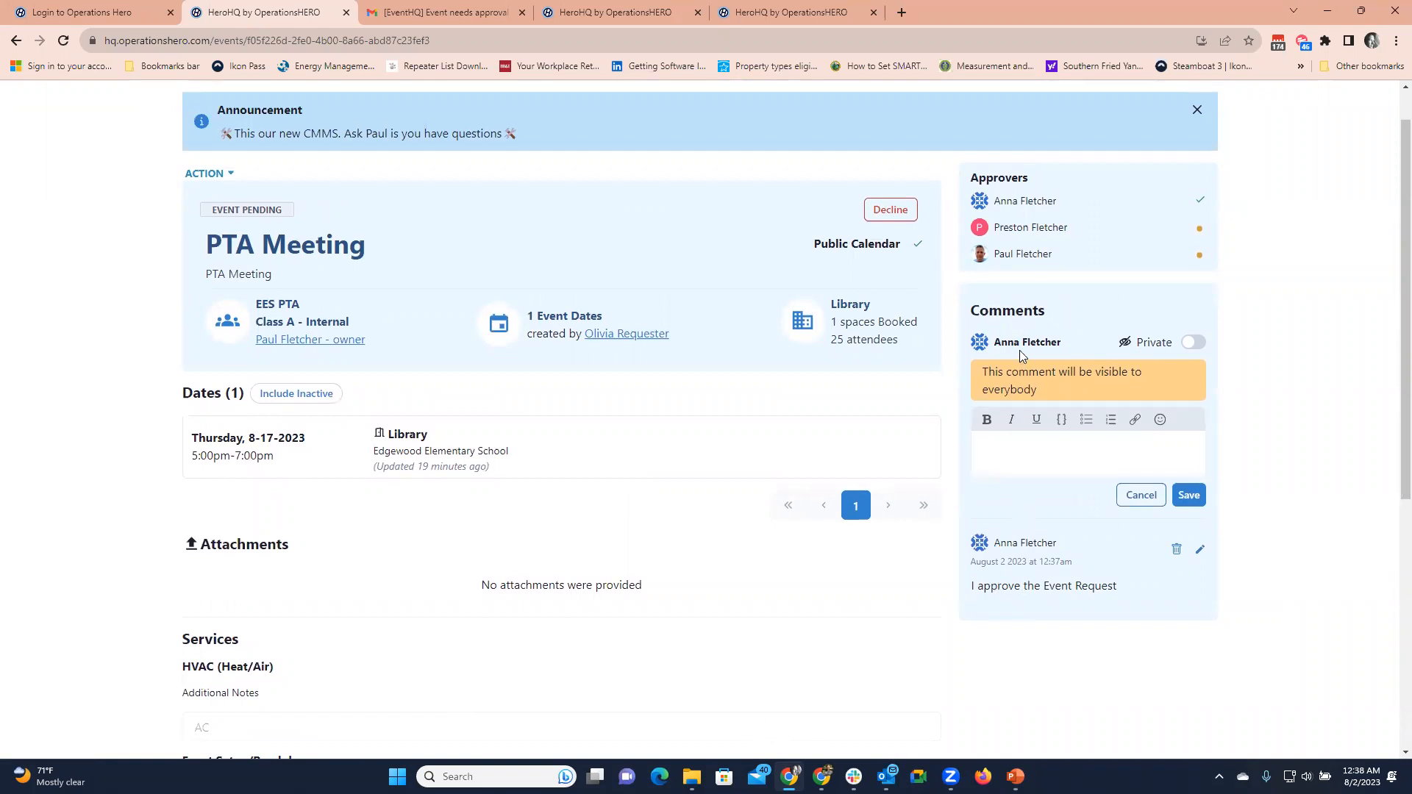
scroll(1019, 350, "up", 1)
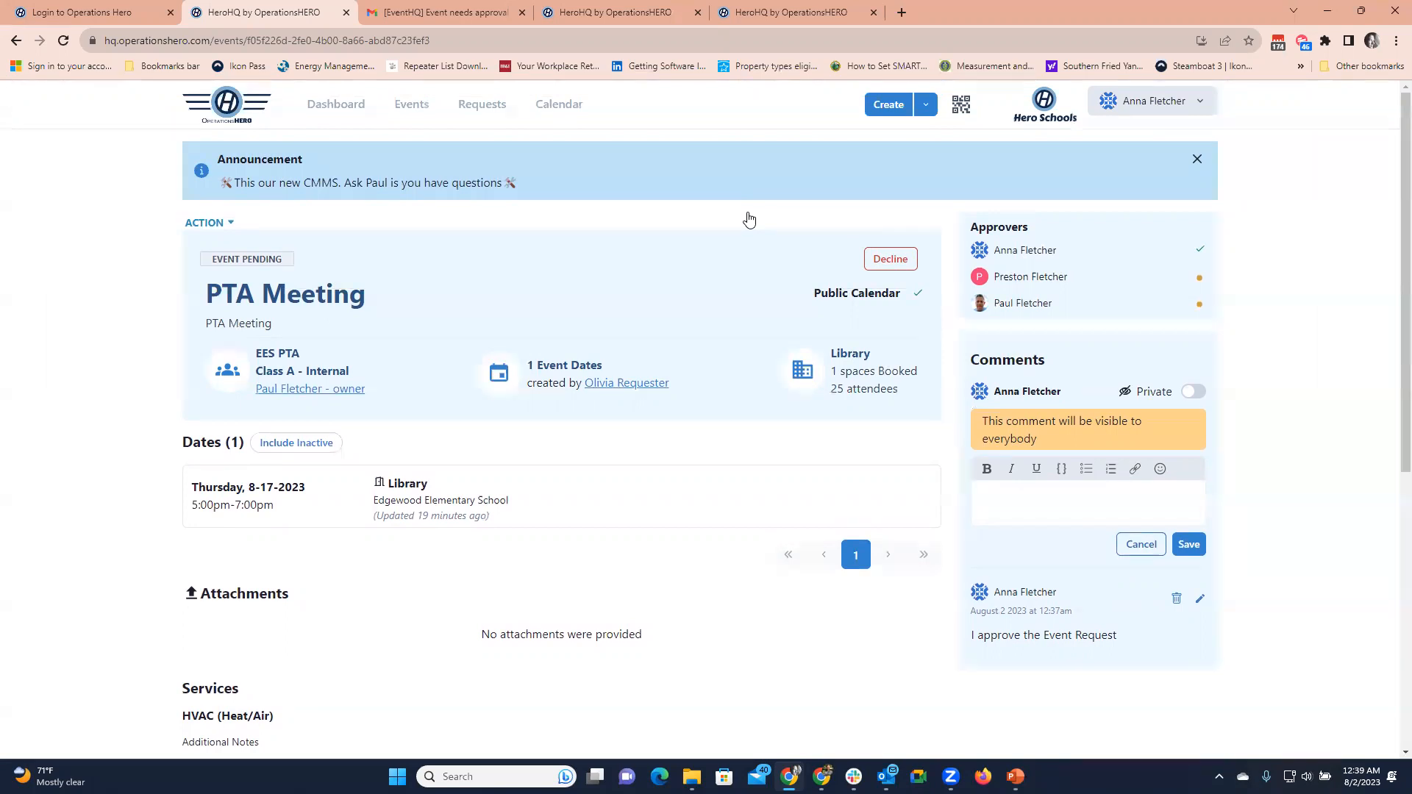
Return to the event list and show only the events that need my approval
left_click(414, 106)
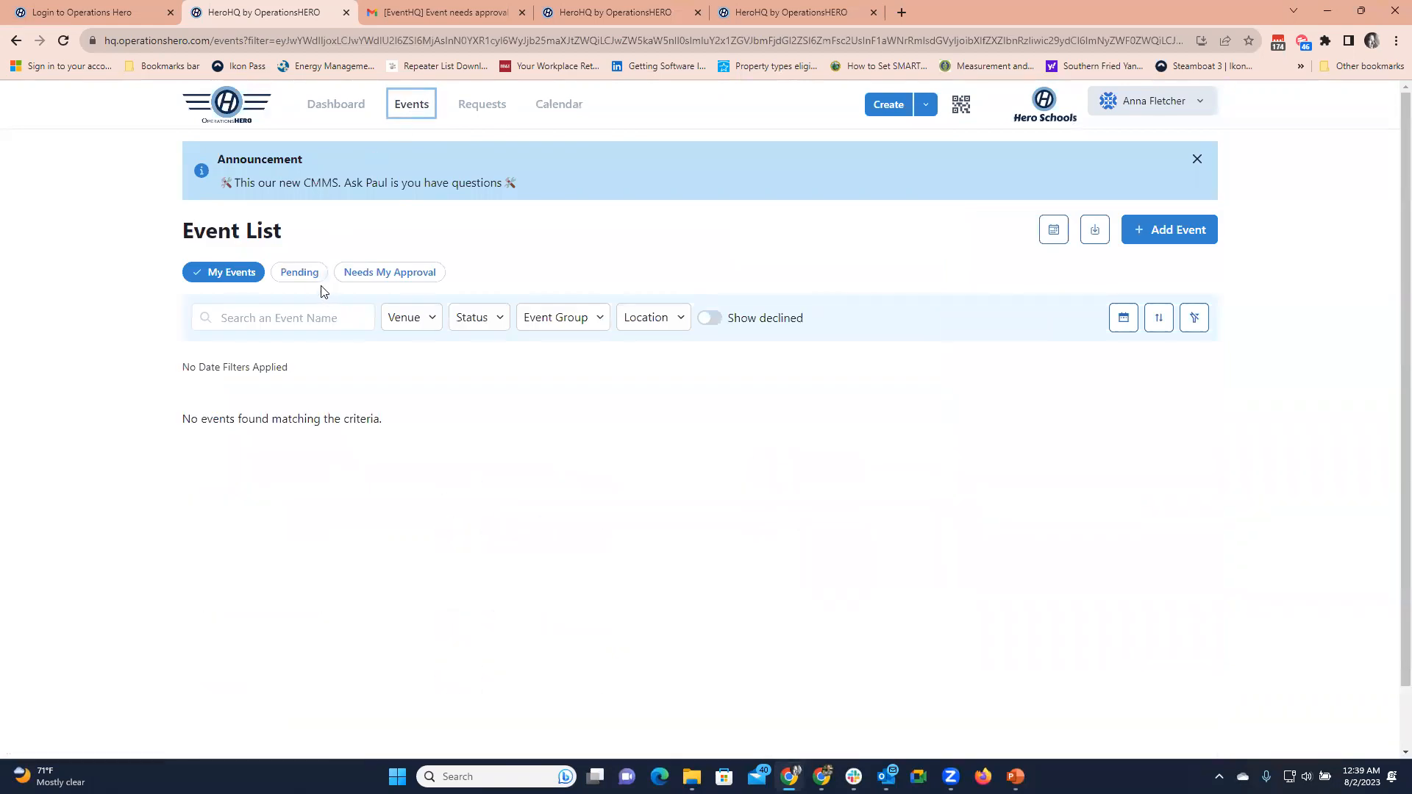
left_click(382, 280)
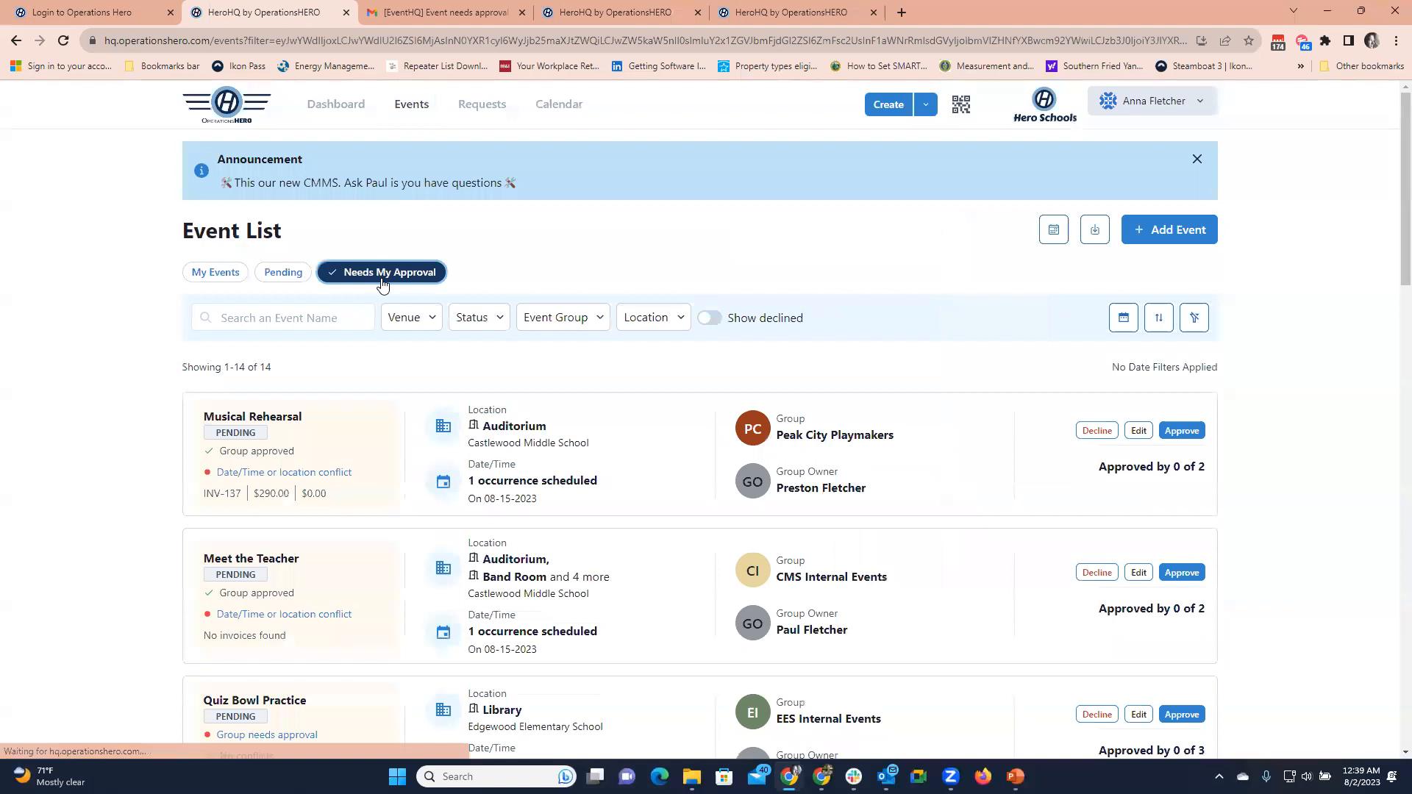
Open the Meet the Teacher event for editing, examine its date and location conflict, services and equipment, and close it
scroll(177, 423, "down", 2)
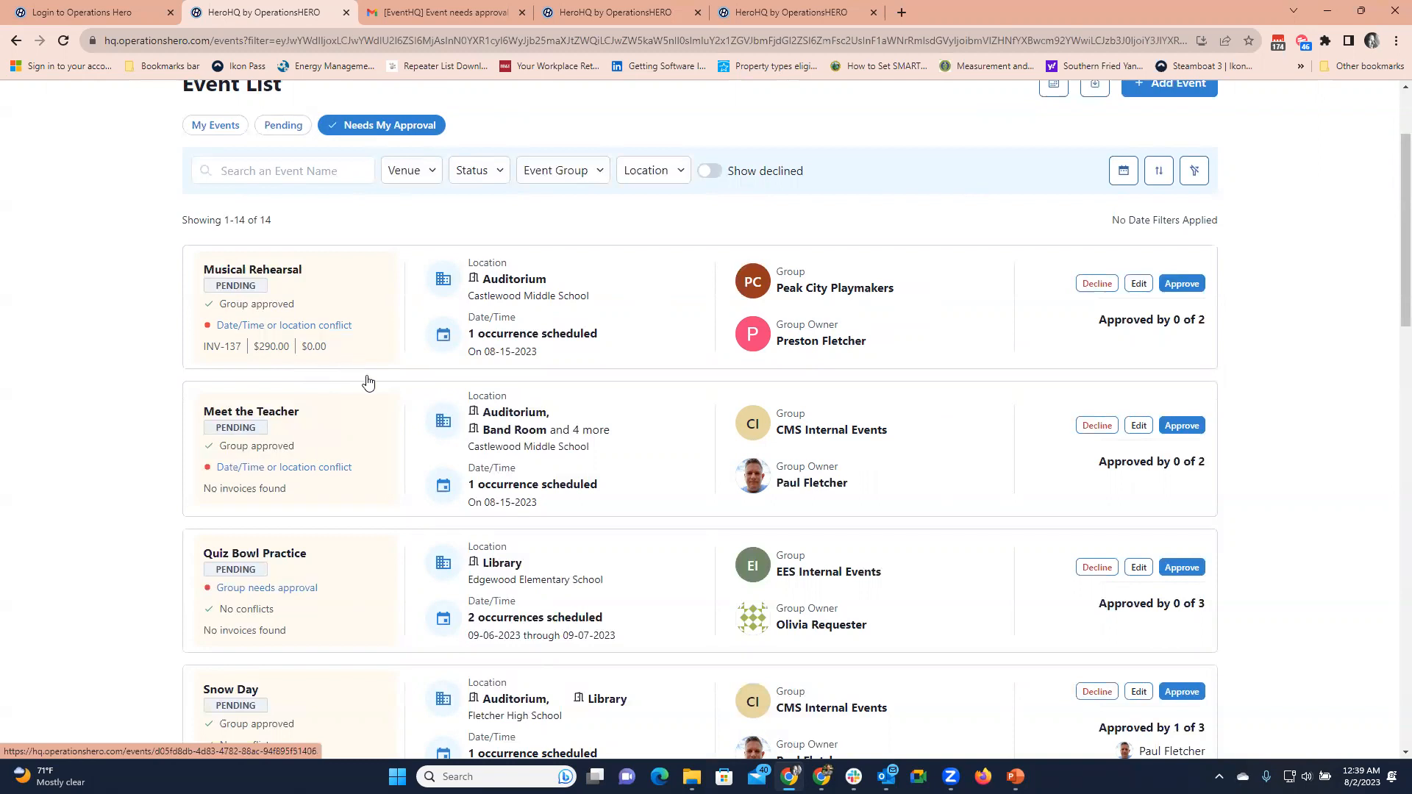
left_click(1137, 428)
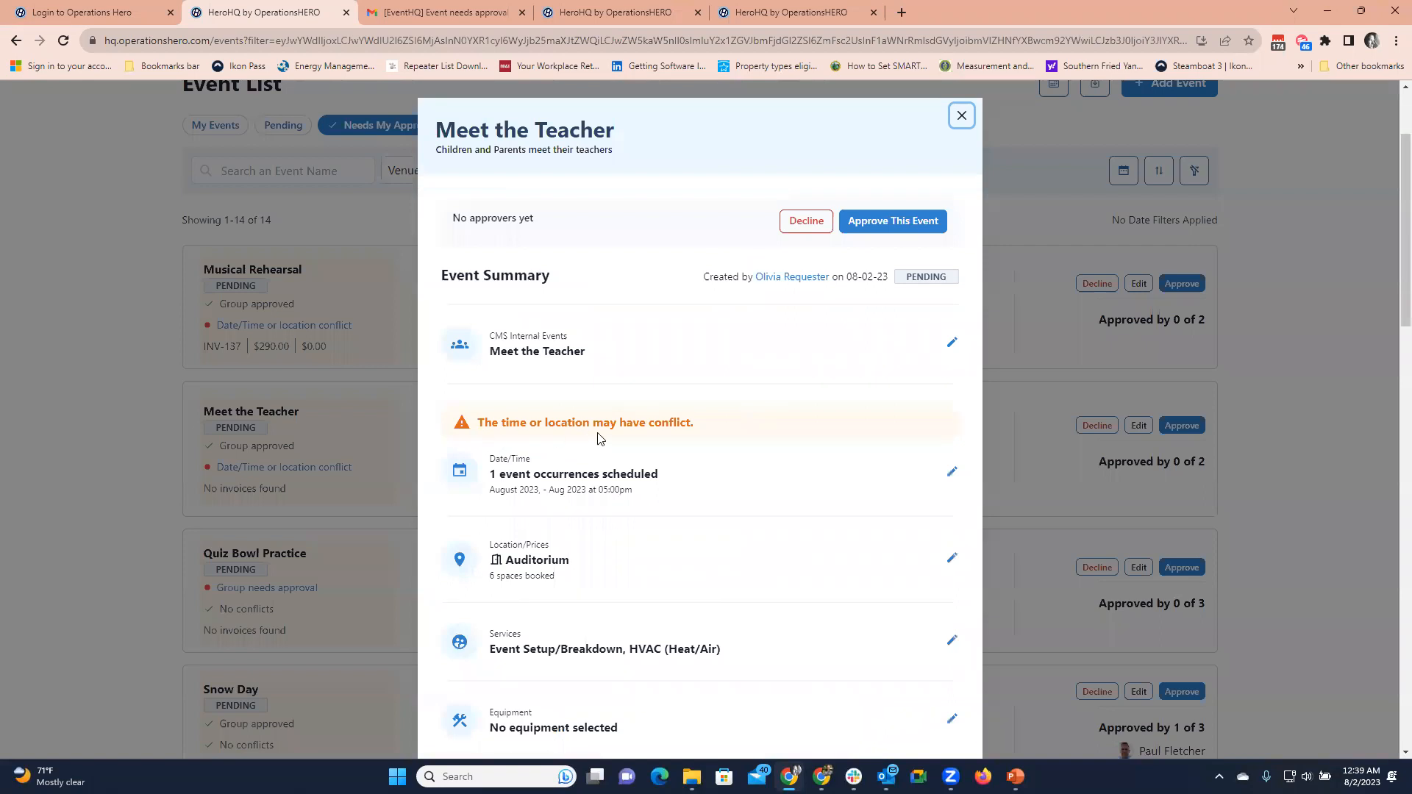
left_click(698, 430)
left_click(951, 474)
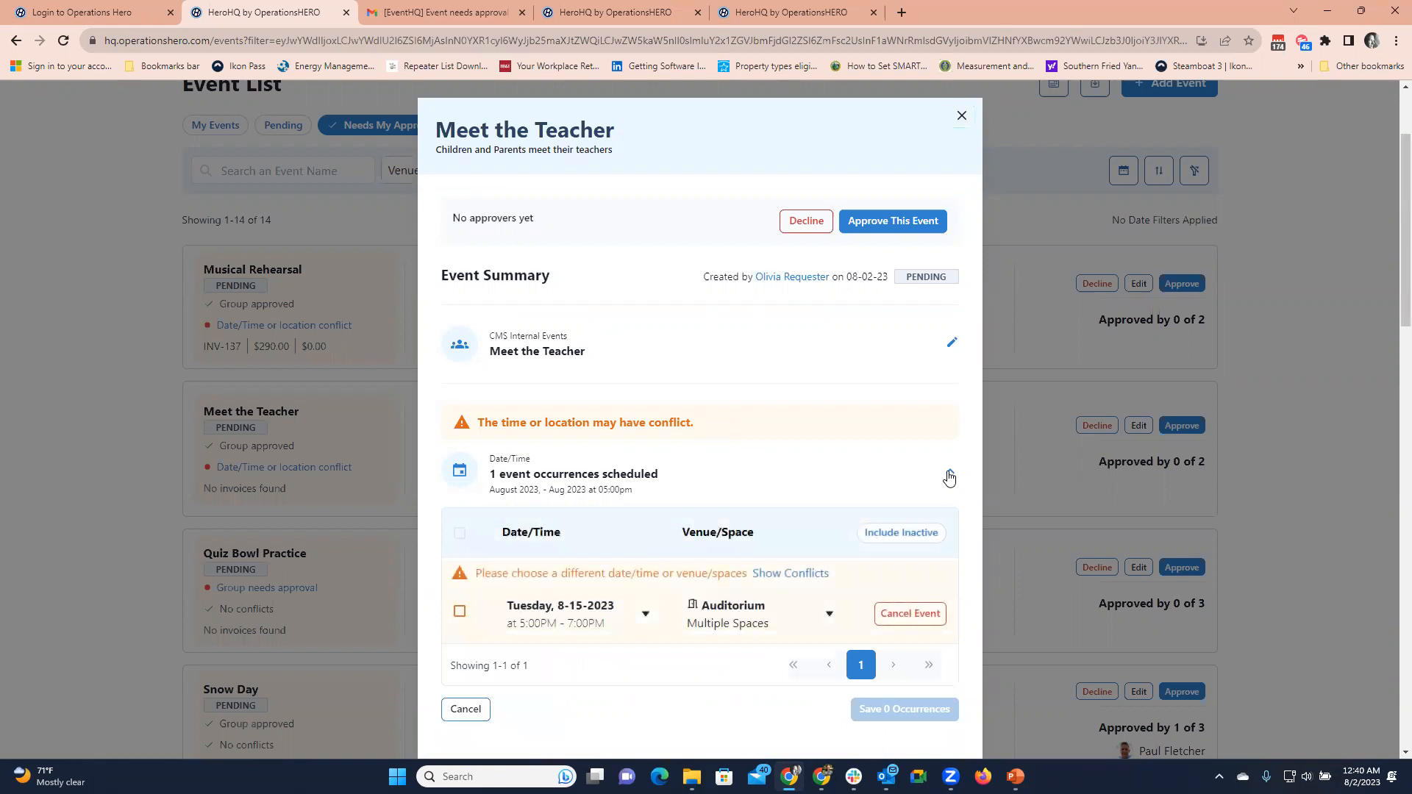
scroll(776, 531, "down", 1)
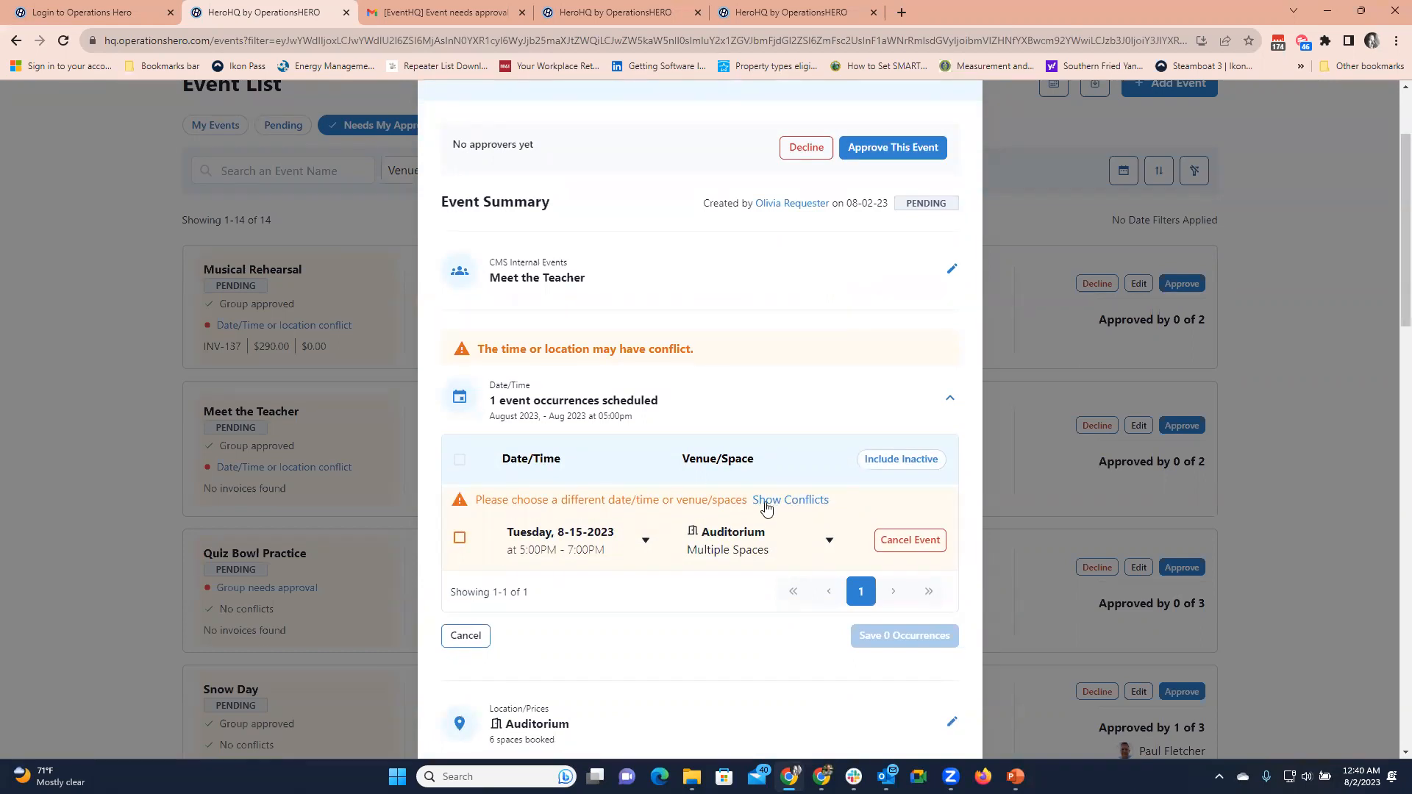
scroll(766, 508, "down", 3)
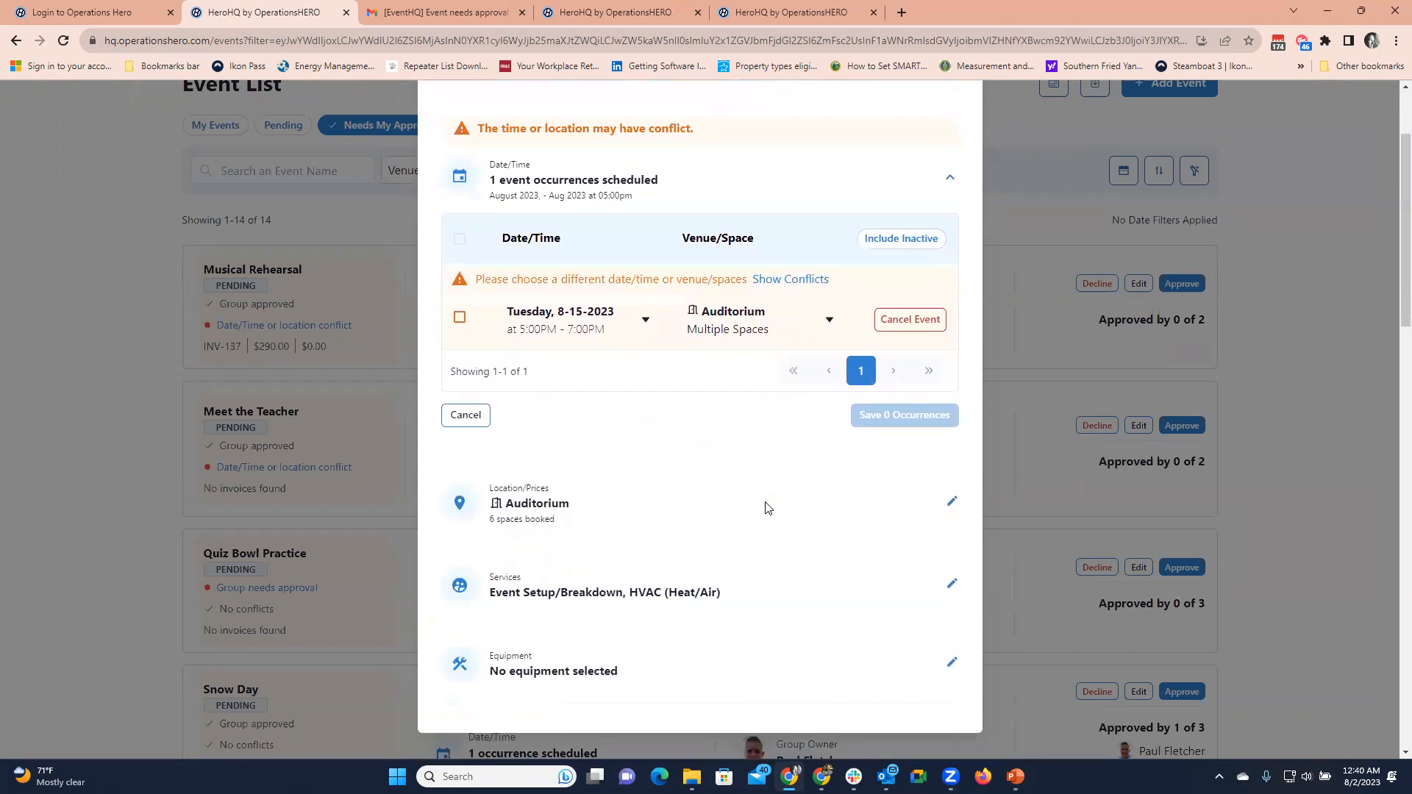
scroll(765, 507, "down", 1)
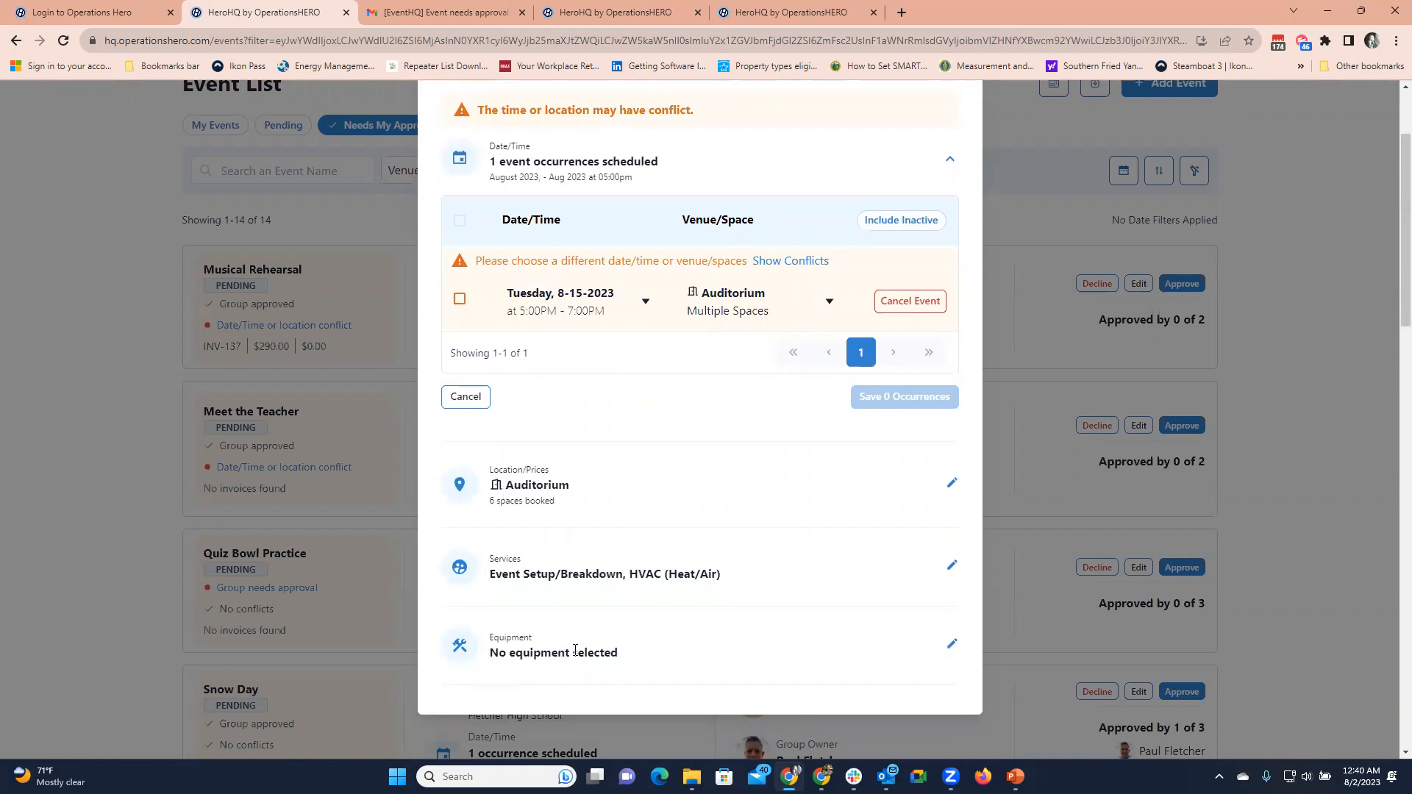
scroll(576, 651, "up", 4)
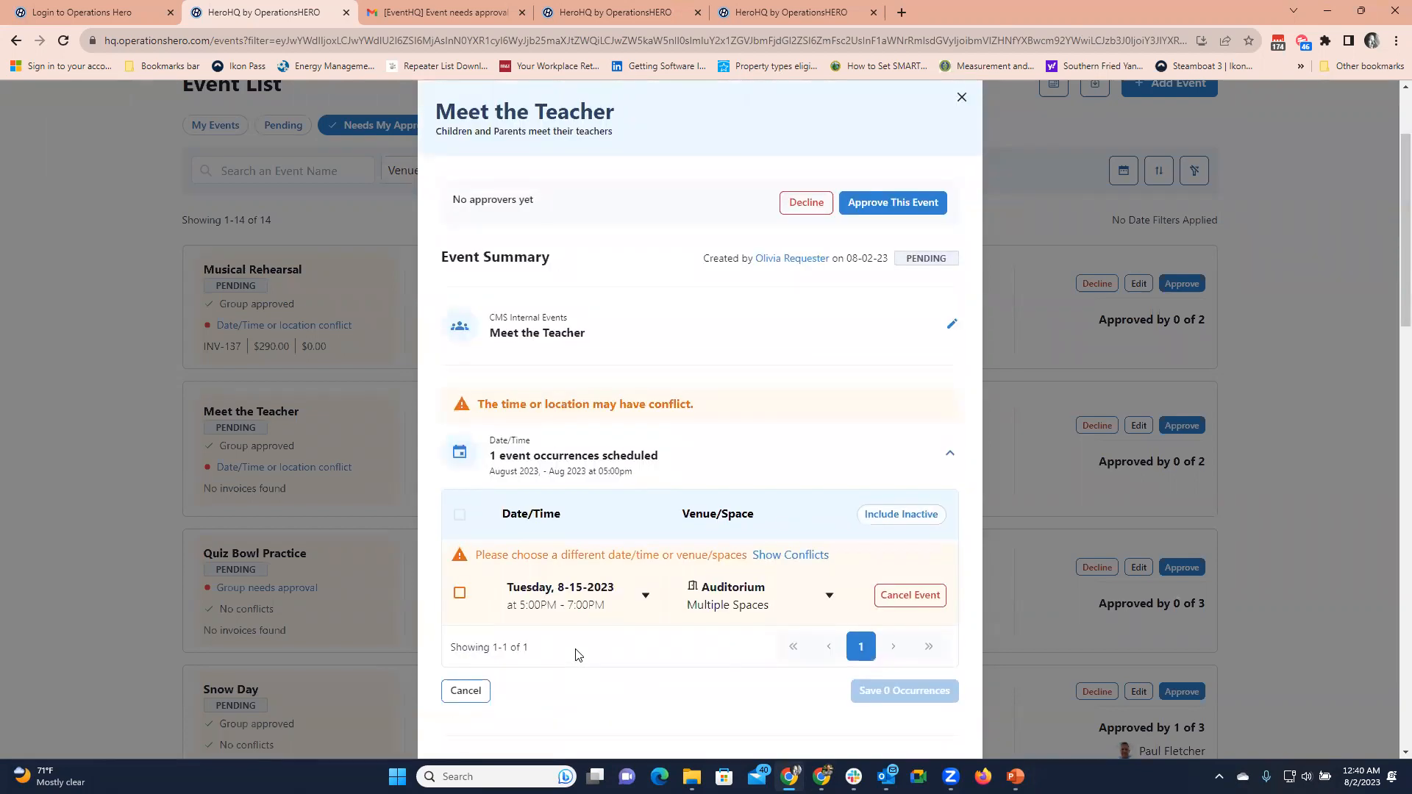
scroll(578, 655, "up", 1)
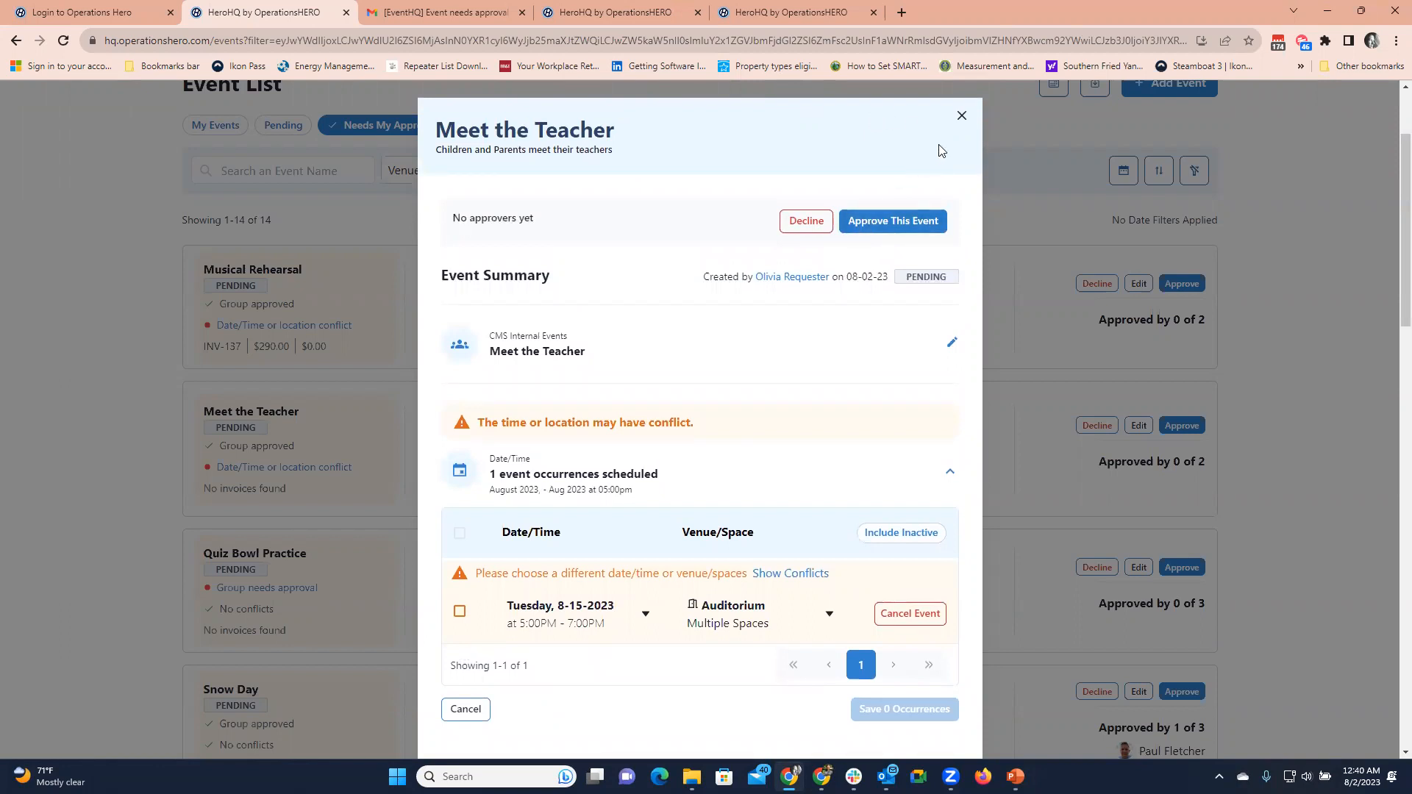
left_click(961, 118)
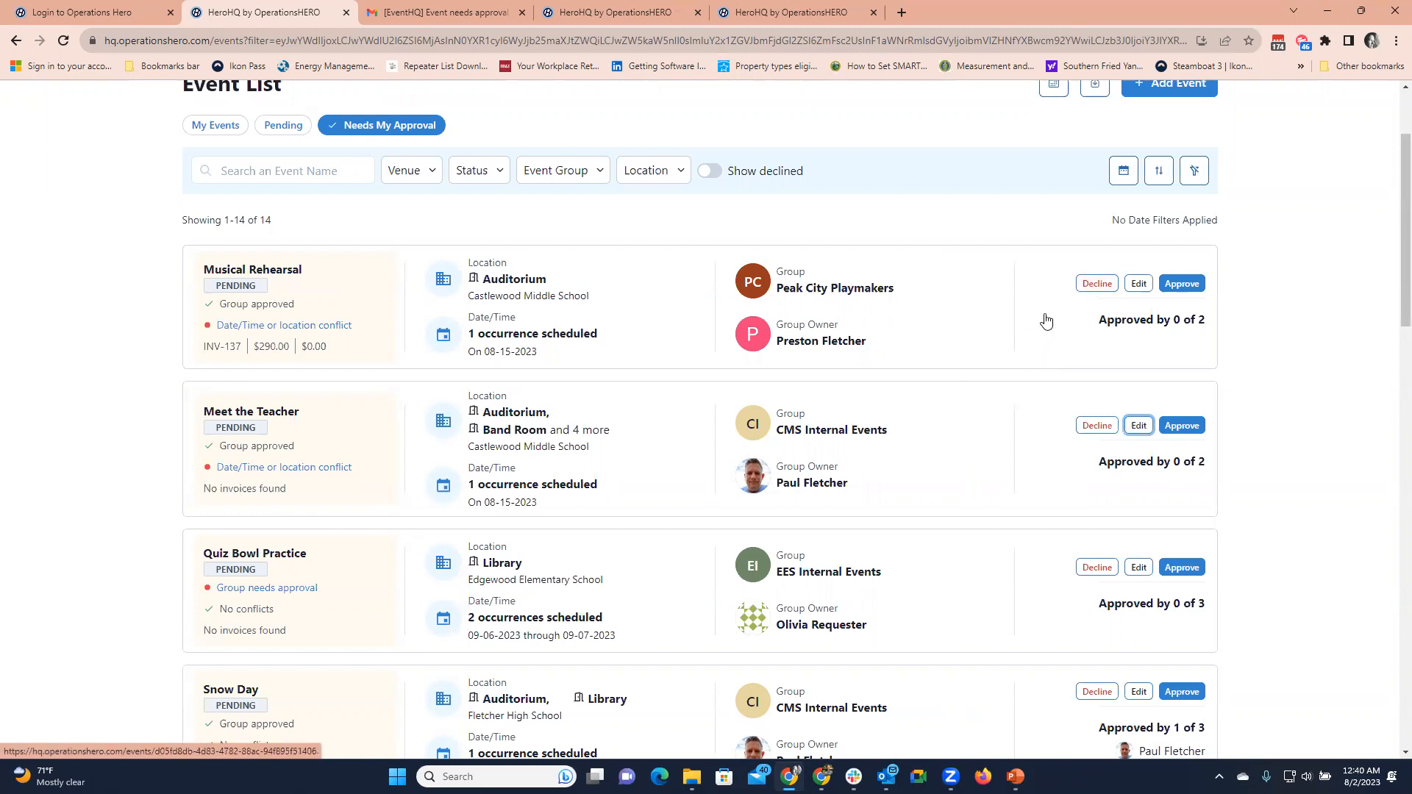
Decline the Musical Rehearsal event with the public comment "Our internal group has the event space. Please select a different time."
left_click(1091, 287)
left_click(847, 303)
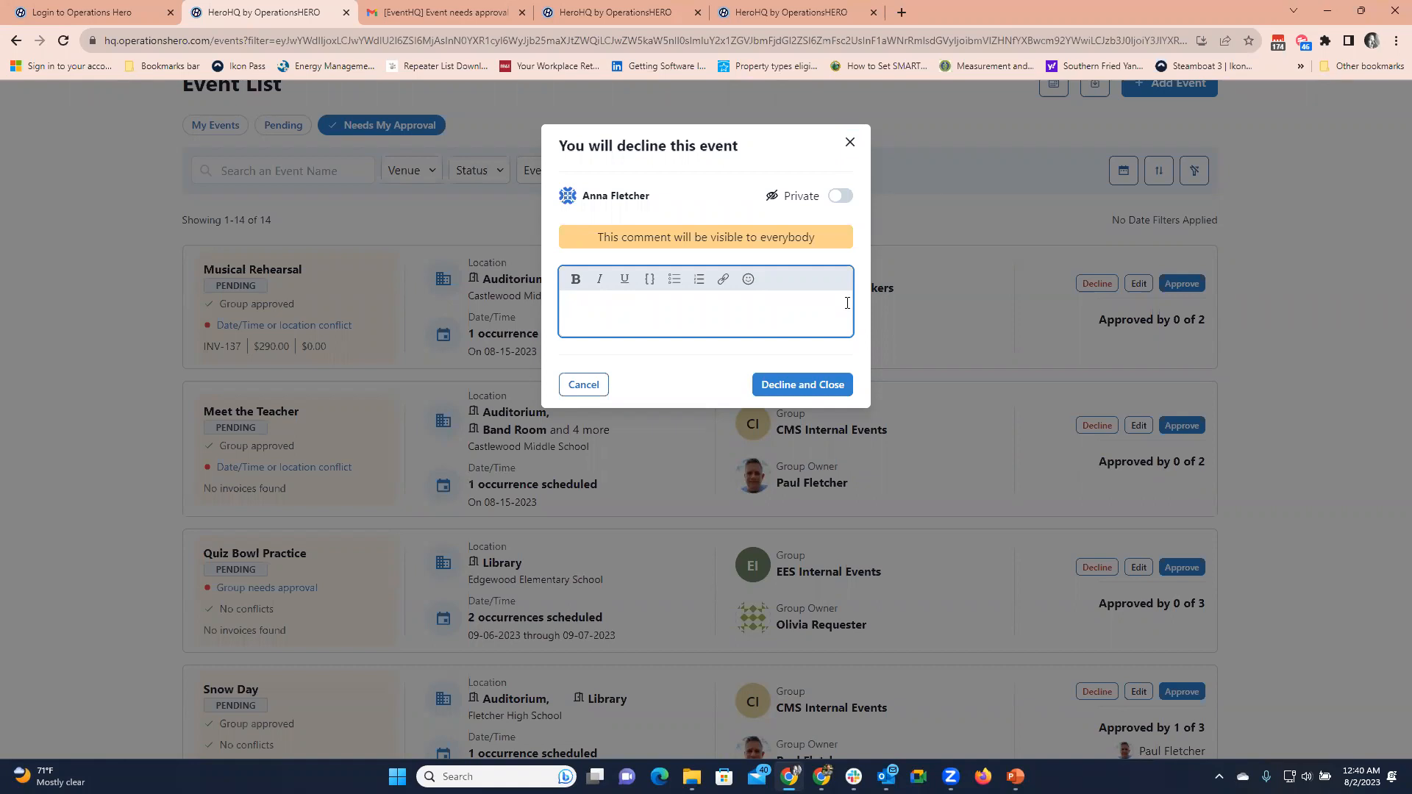
type("Our internal group has the event space. Please selectr")
key("BackSpace")
type("a")
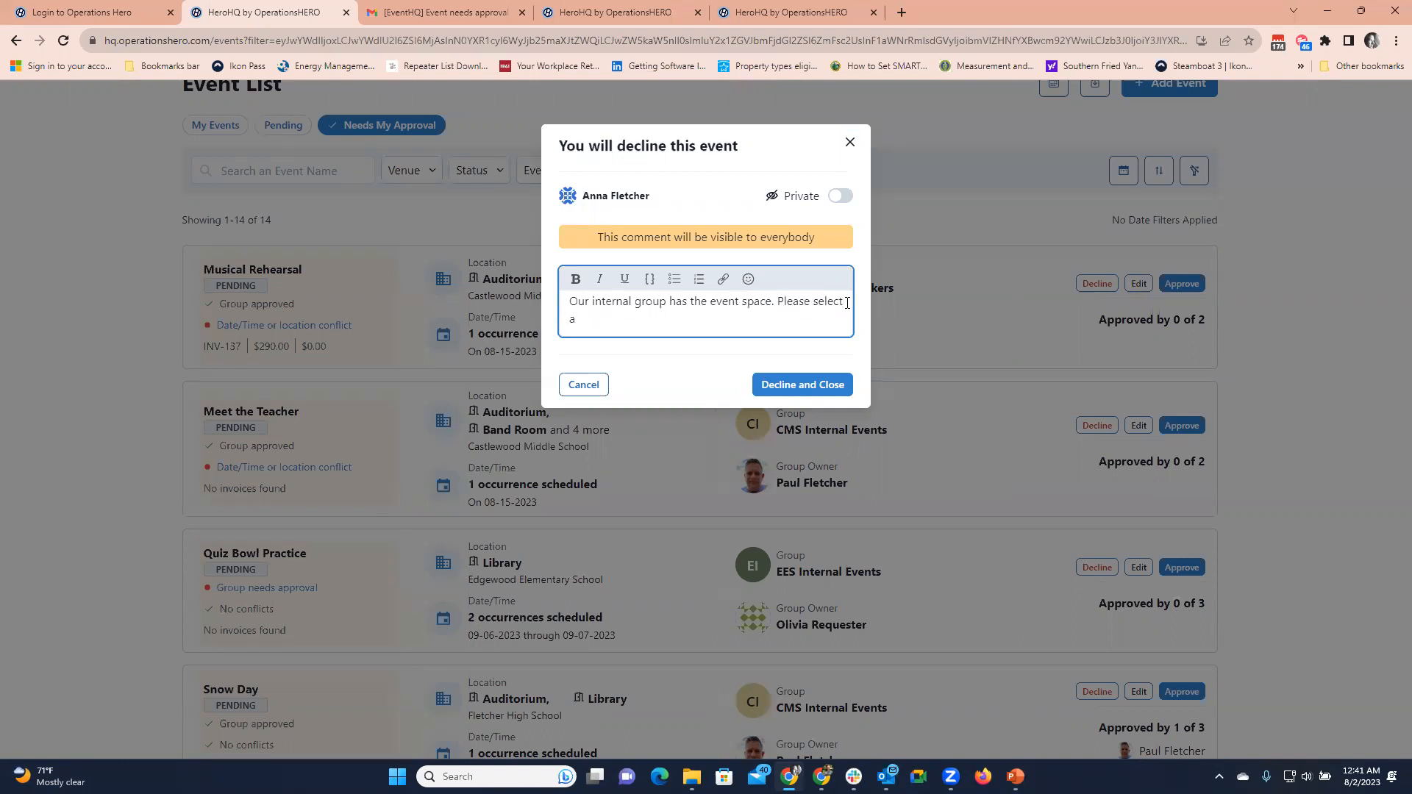
type(" different time.")
left_click(771, 387)
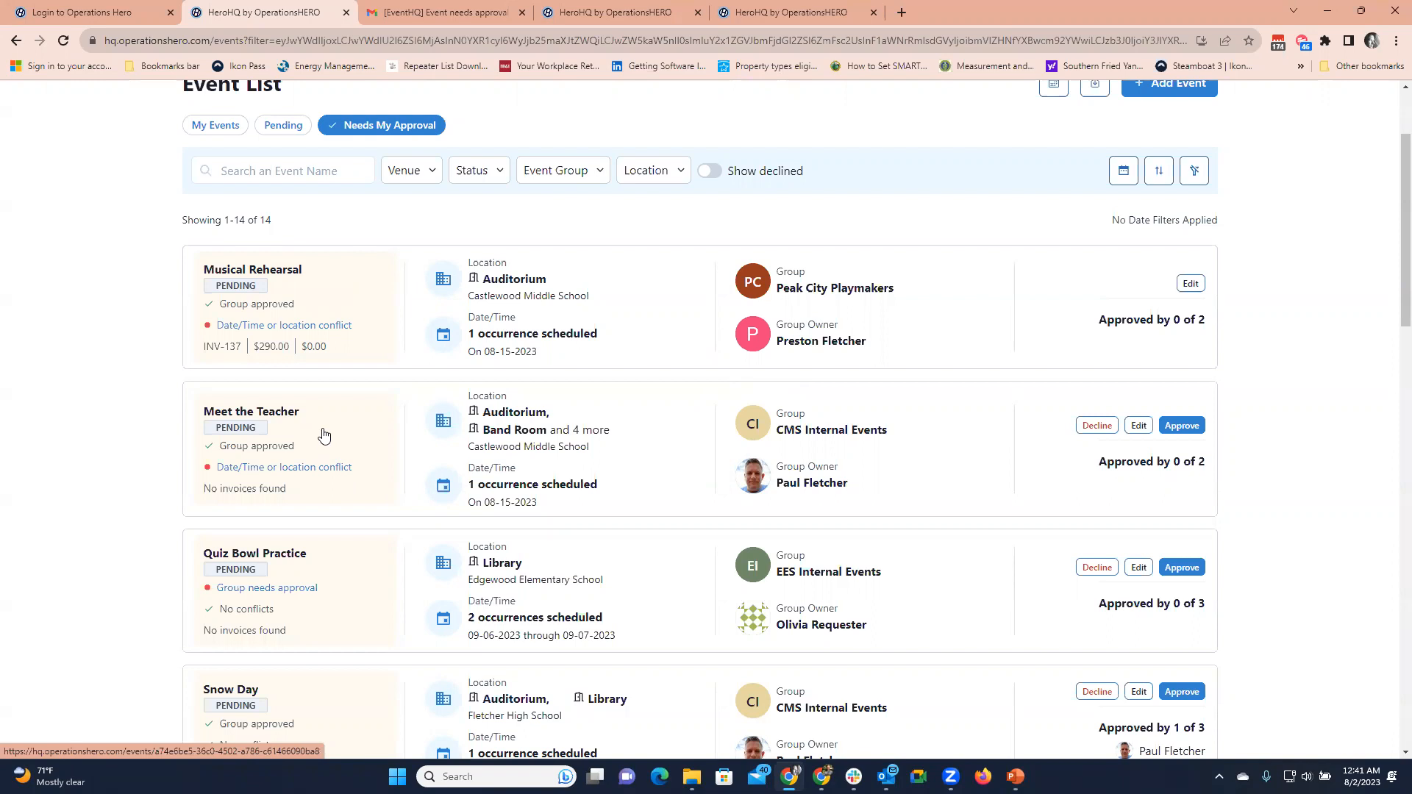
Approve the Meet the Teacher event with the public comment "Meet the teacher is approved!" and switch the event list to pending events
left_click(1184, 428)
left_click(748, 289)
type("Me")
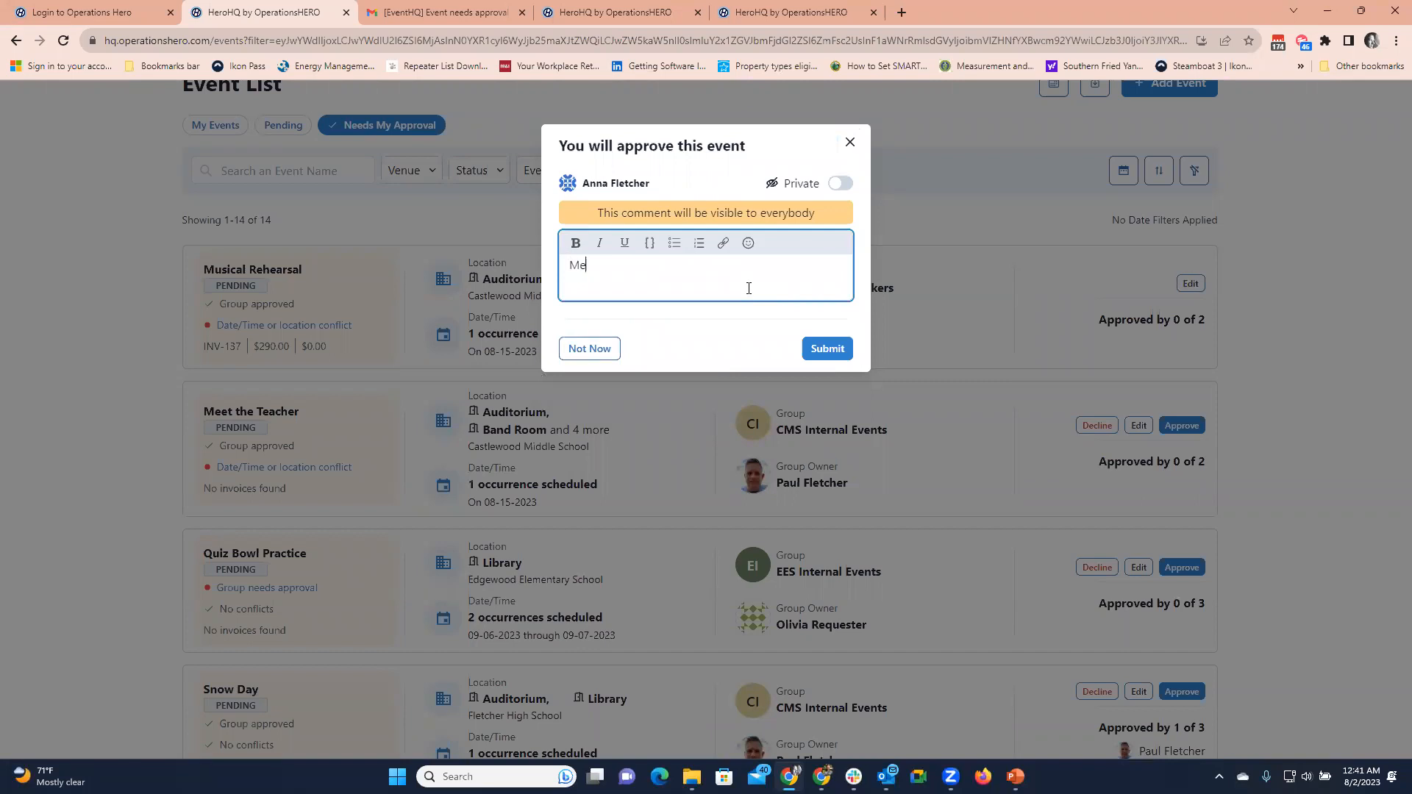
type("et the teacher is approved!")
left_click(816, 349)
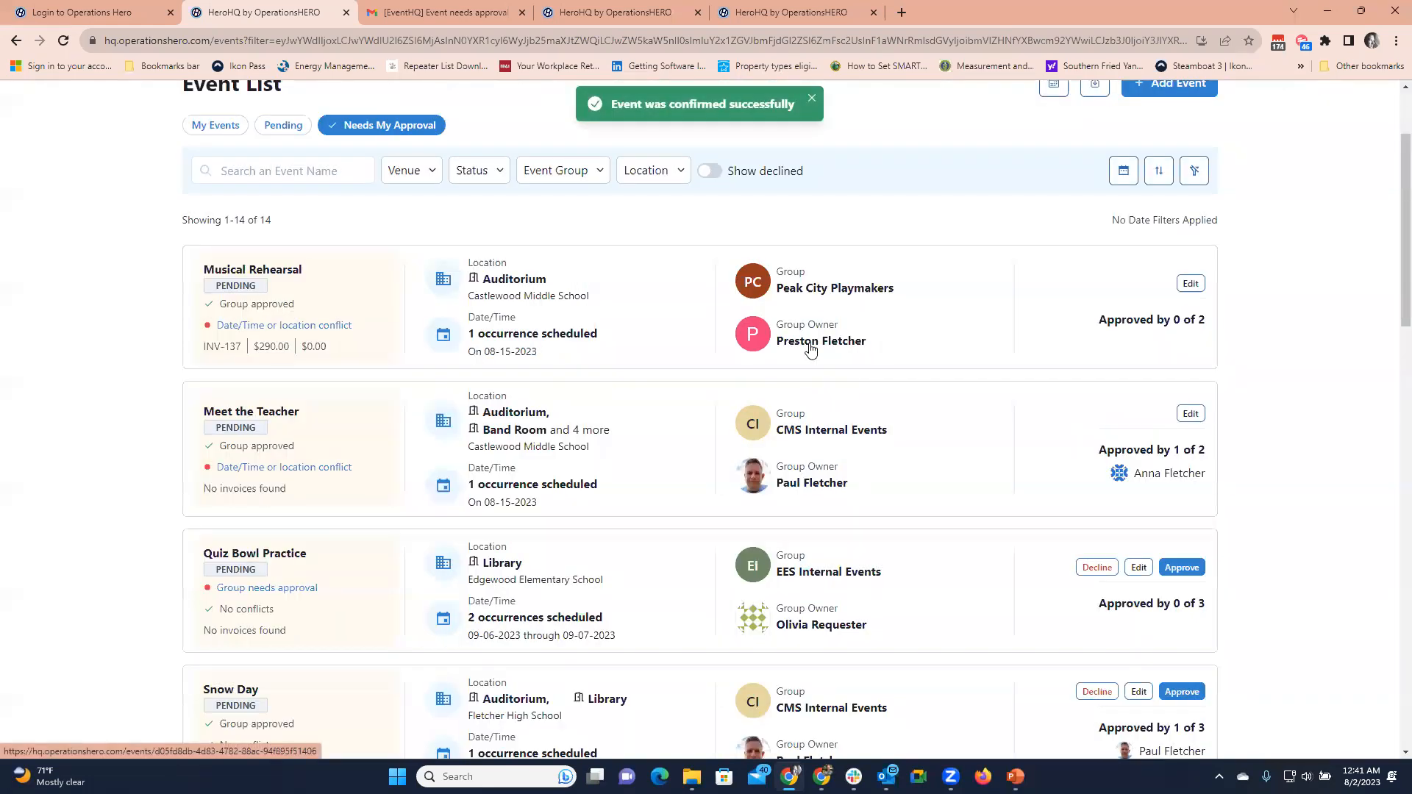
left_click(280, 128)
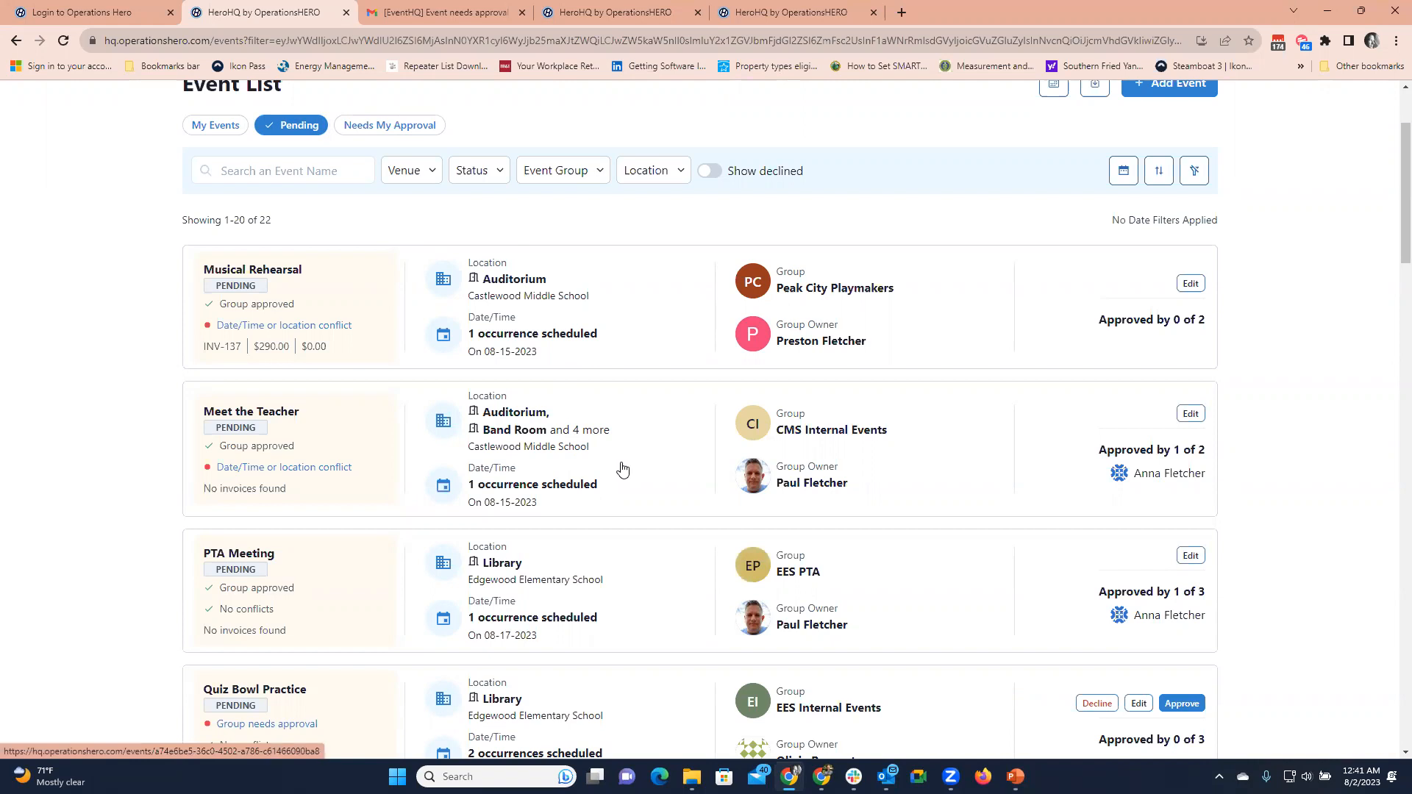
scroll(647, 443, "up", 2)
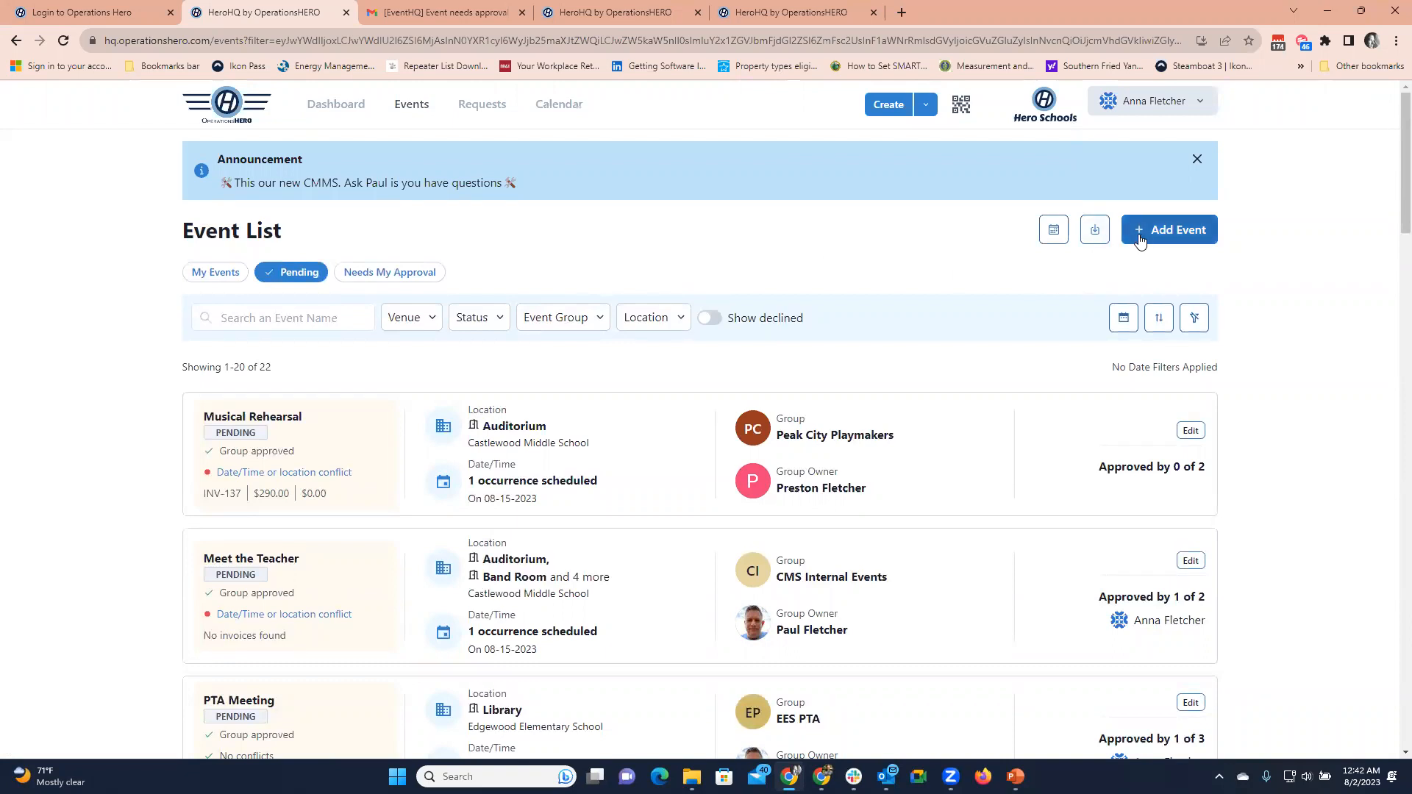
Start a new internal event for the CMS Internal Events group and name it "Quiz Bowl Practice"
left_click(925, 105)
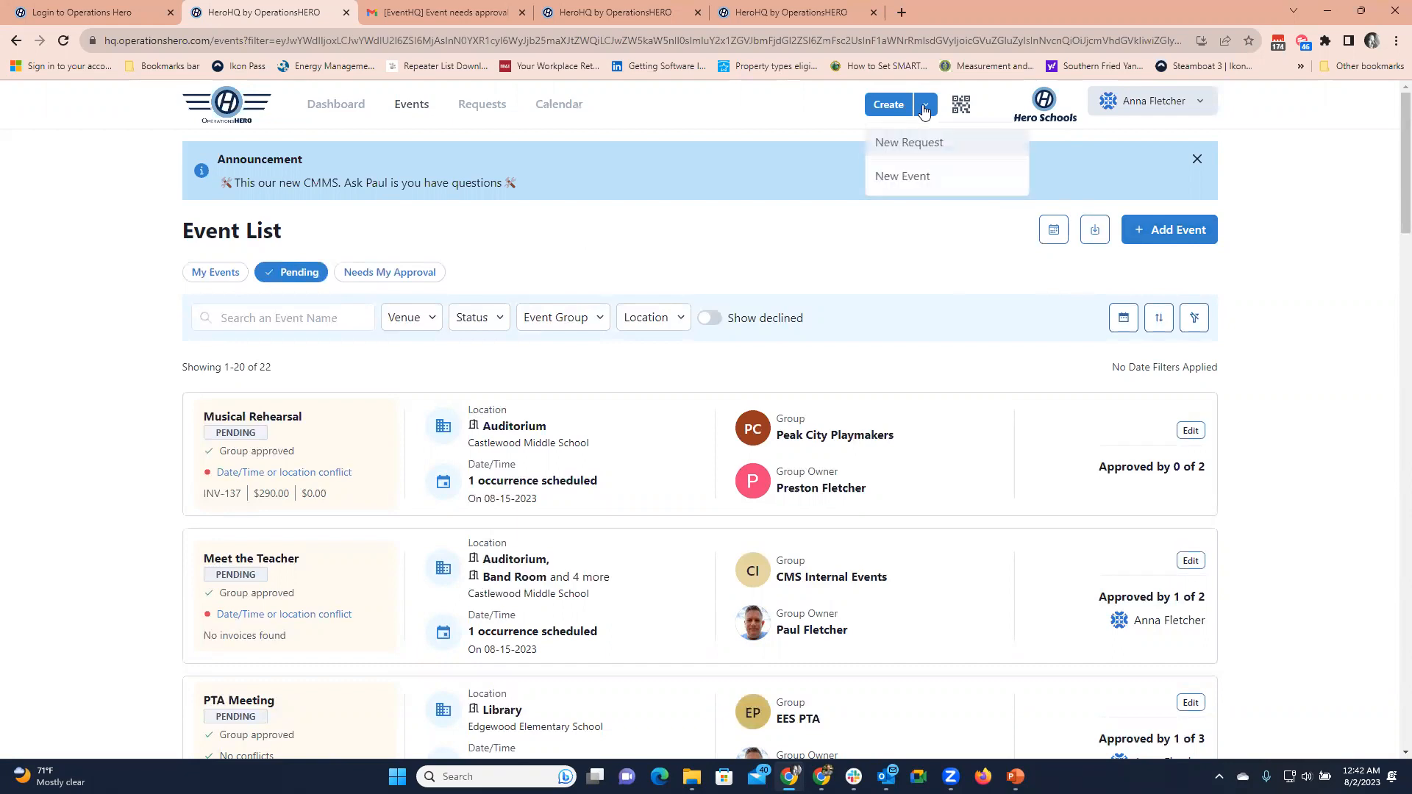
left_click(894, 181)
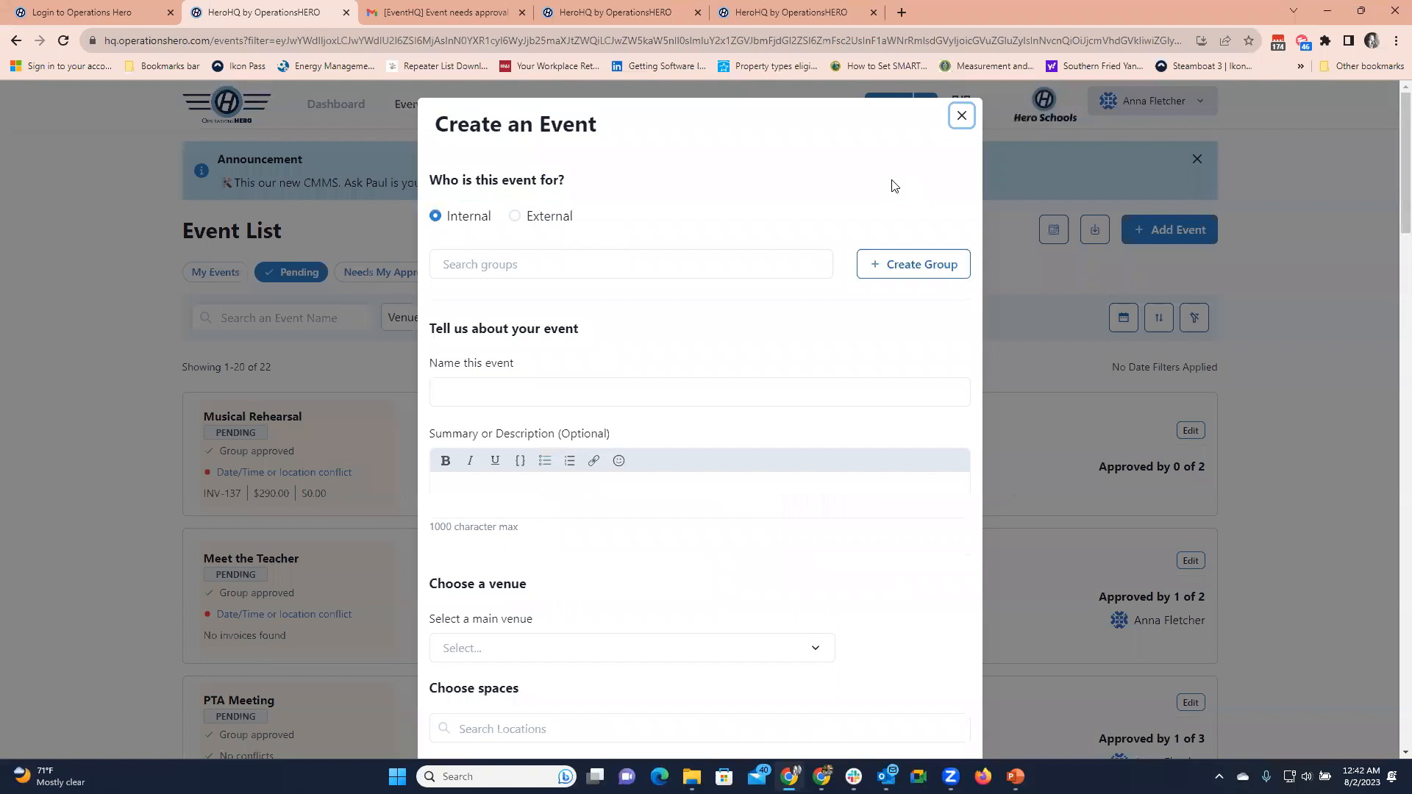
left_click(578, 266)
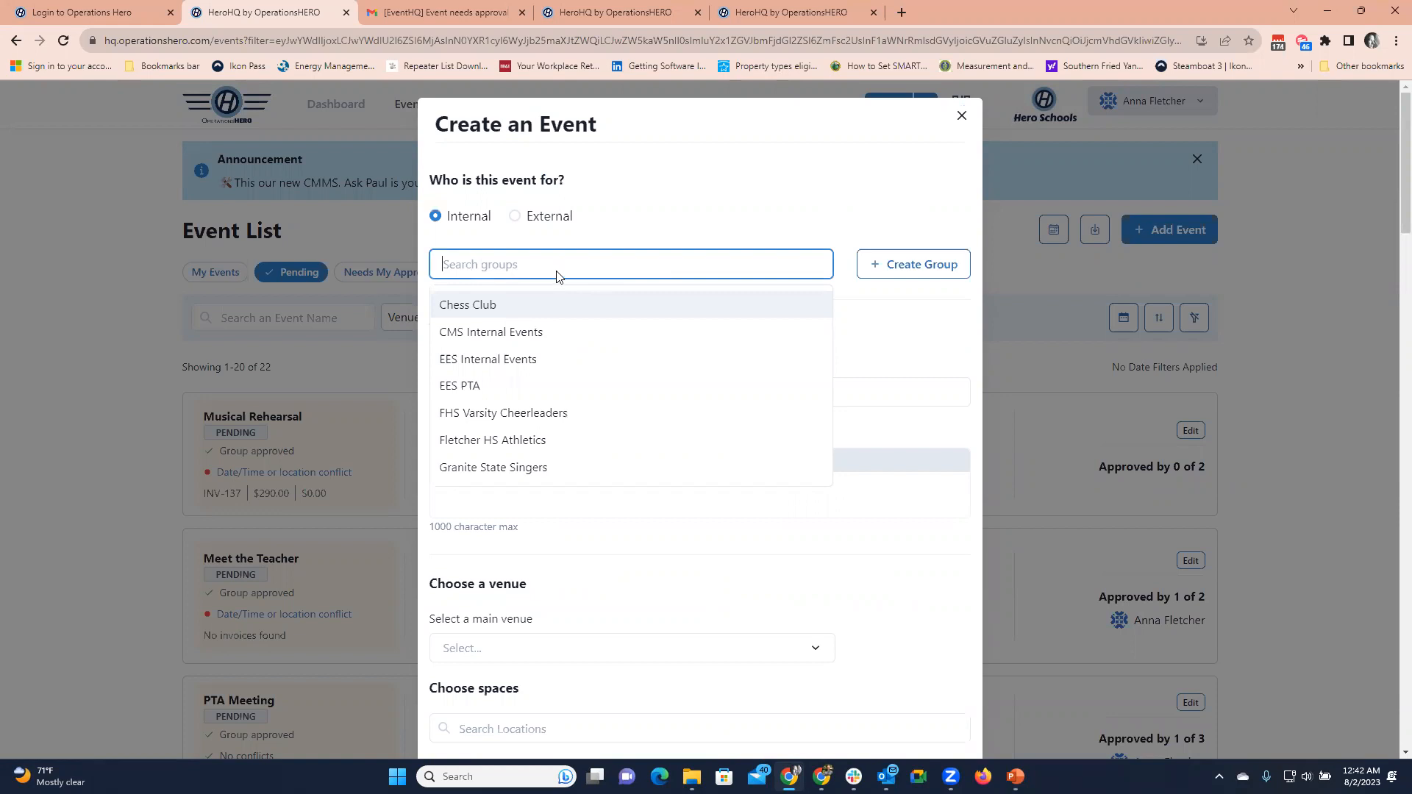
left_click(513, 335)
scroll(503, 331, "down", 1)
left_click(501, 320)
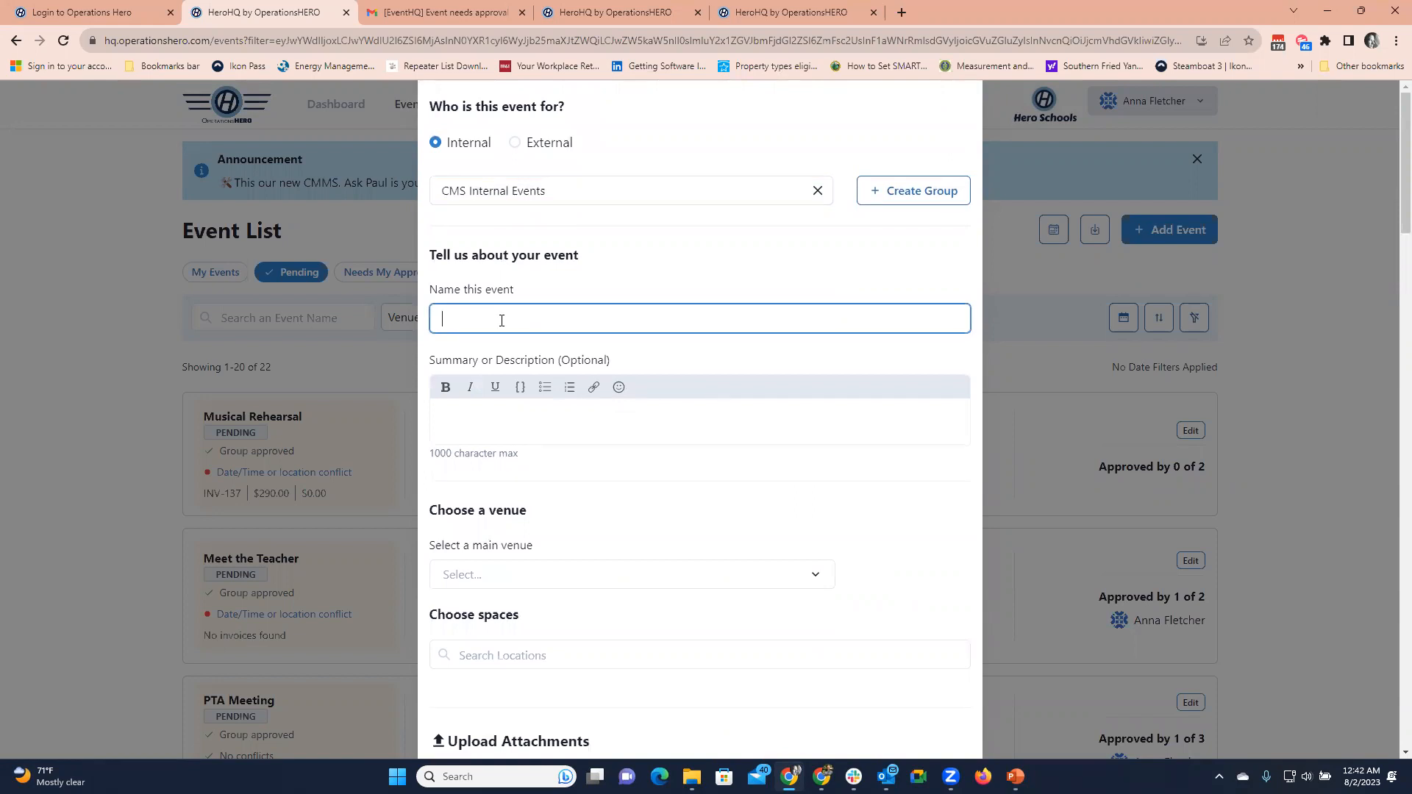
type("Quixz")
type("ice")
Choose Castlewood MS Rentable Spaces as the event's main venue and select the Library as its space
scroll(514, 535, "down", 2)
left_click(480, 428)
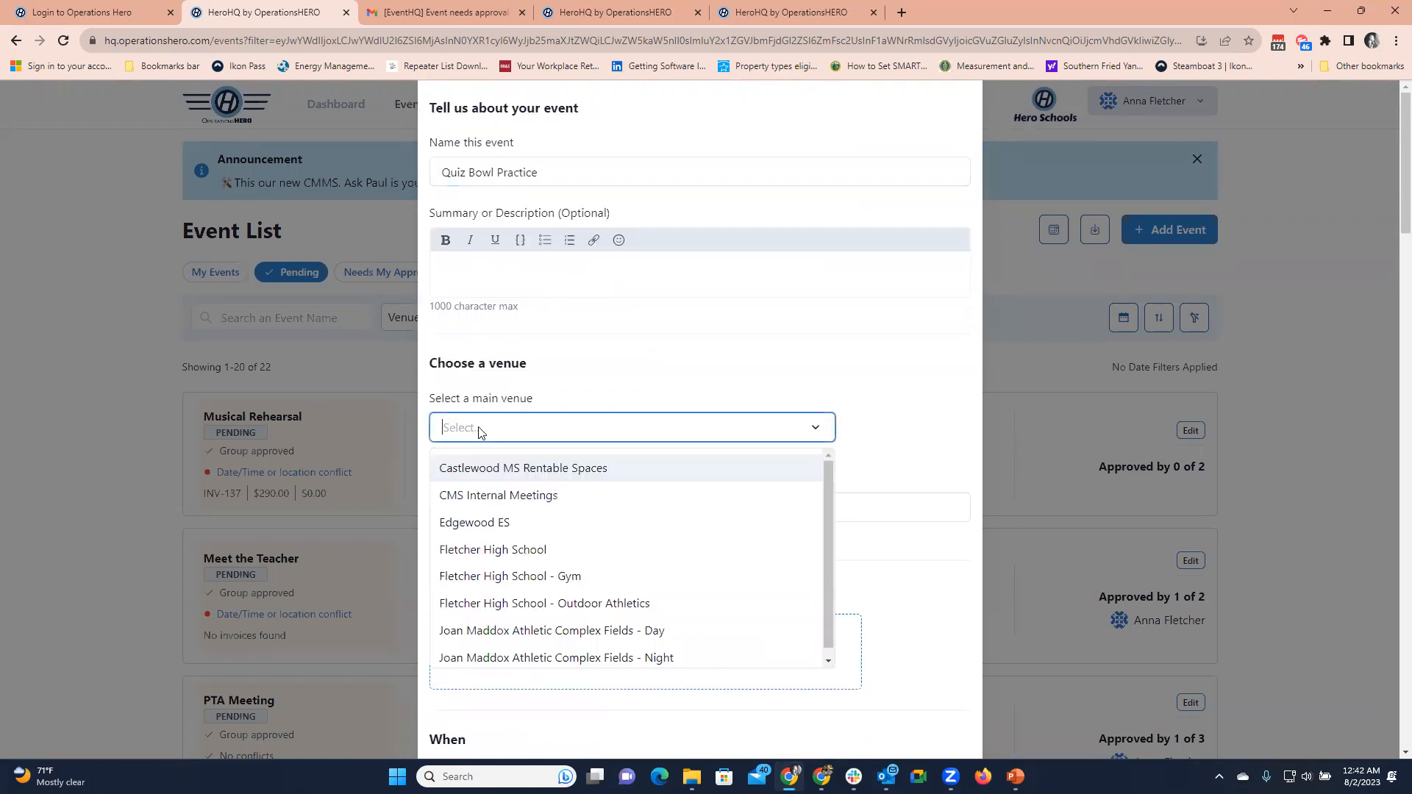
left_click(522, 495)
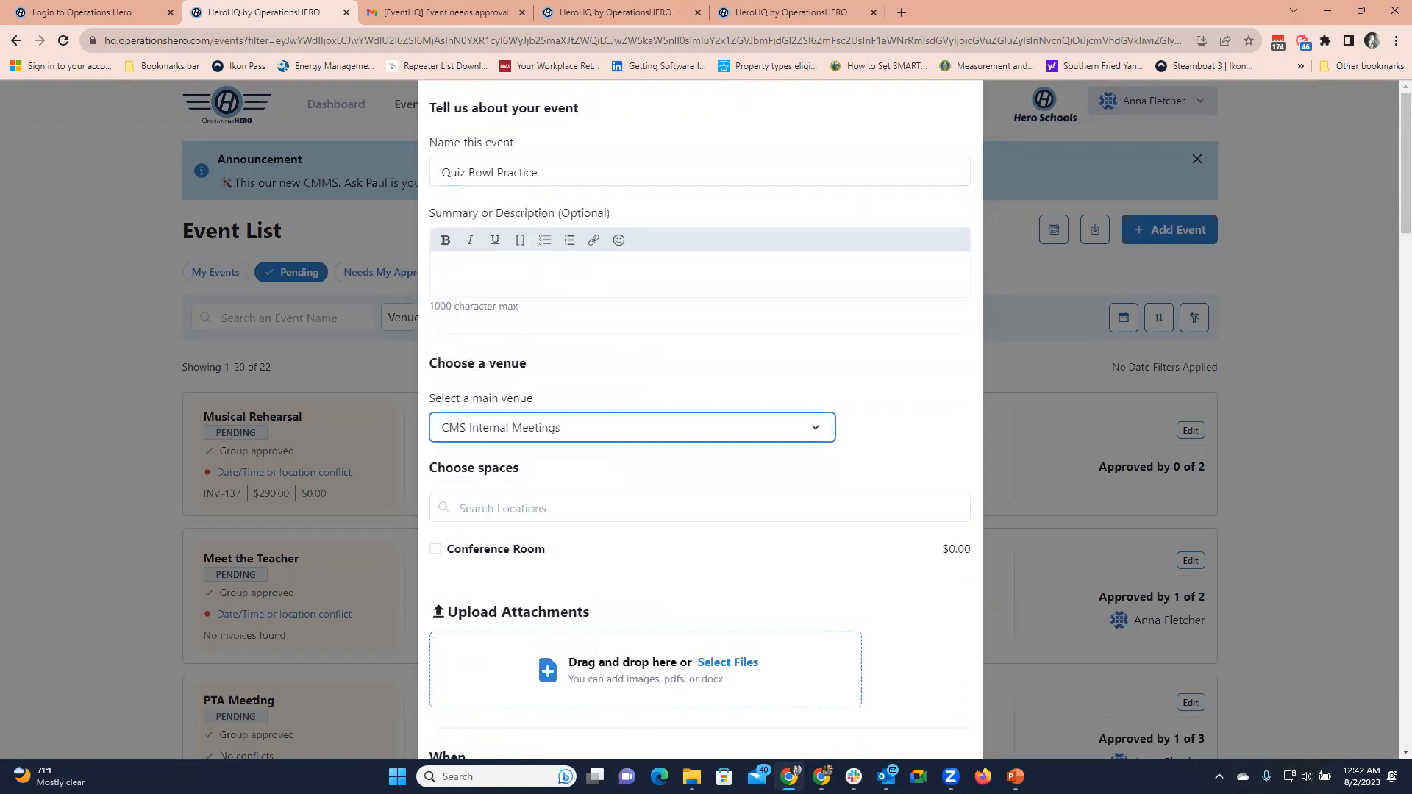
scroll(523, 495, "down", 3)
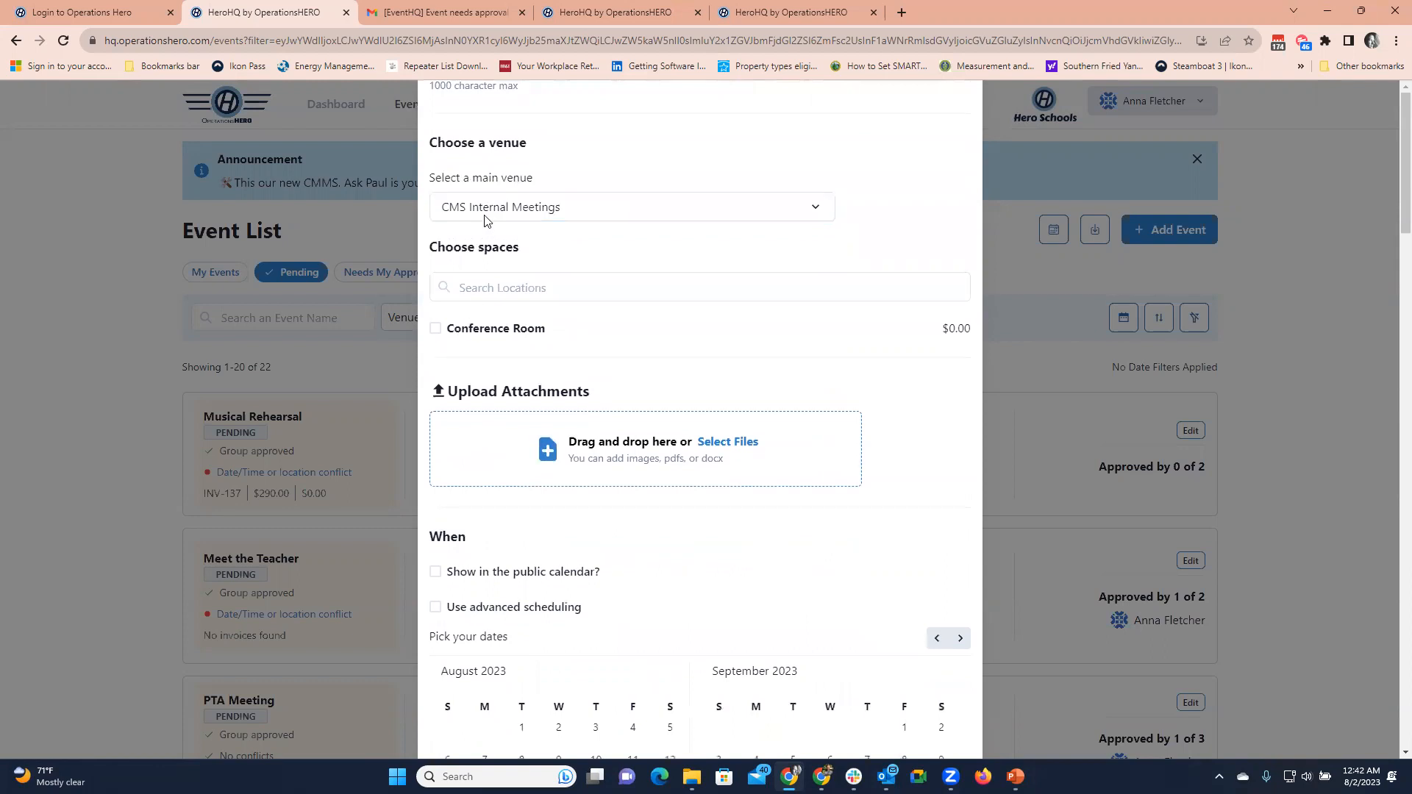
left_click(485, 220)
left_click(480, 249)
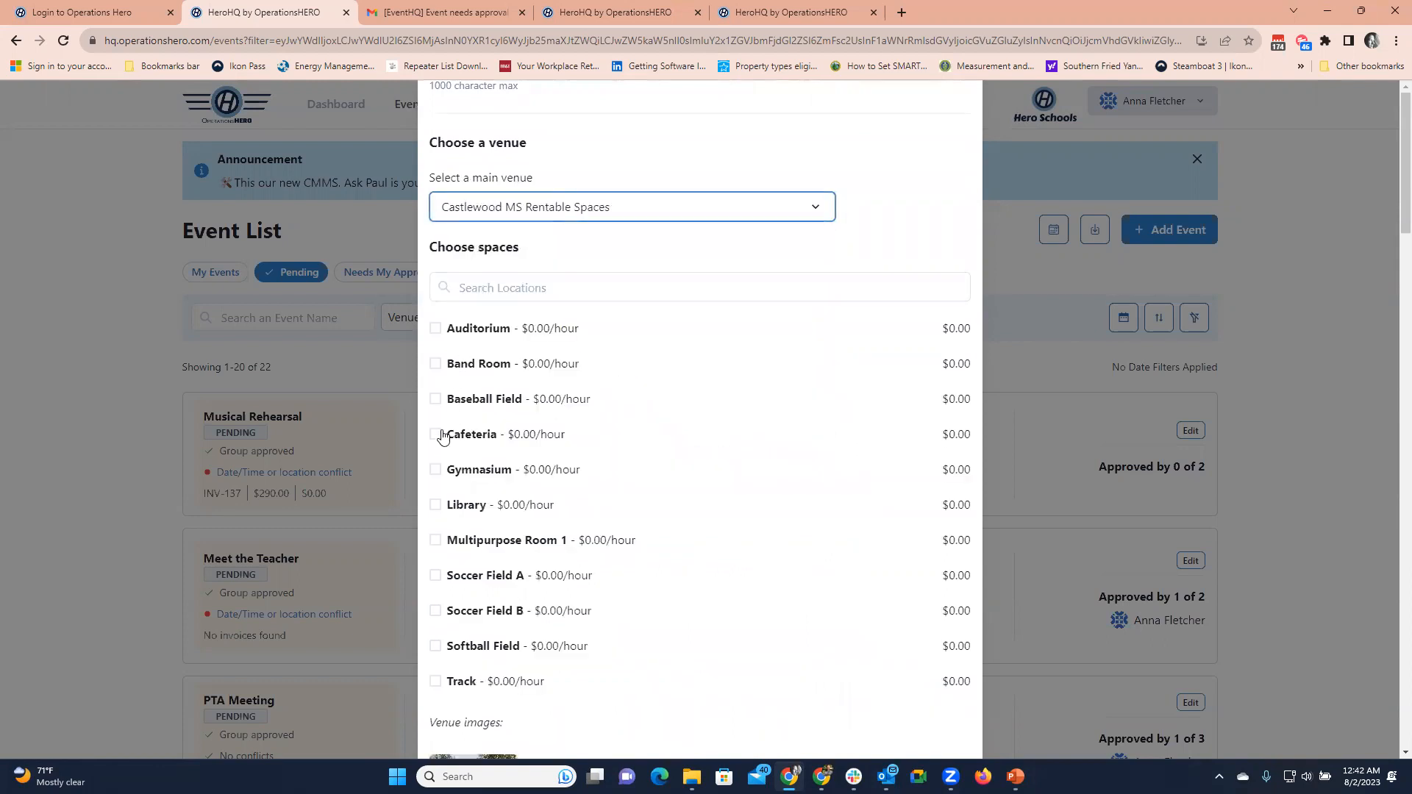
left_click(437, 506)
Schedule the event for August 23, 2023 and set its end time to 5:30 PM
scroll(465, 550, "down", 1)
scroll(464, 550, "down", 9)
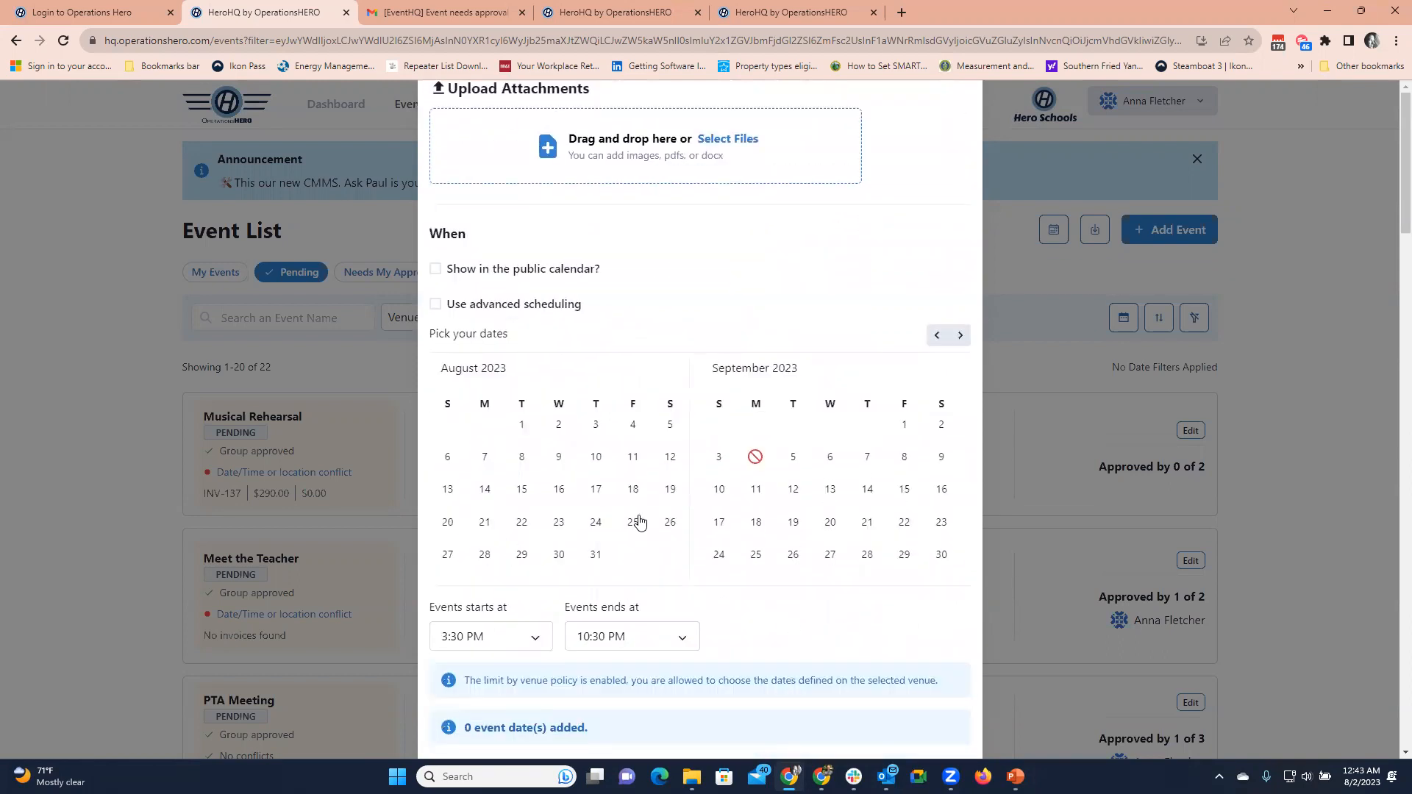
left_click(559, 525)
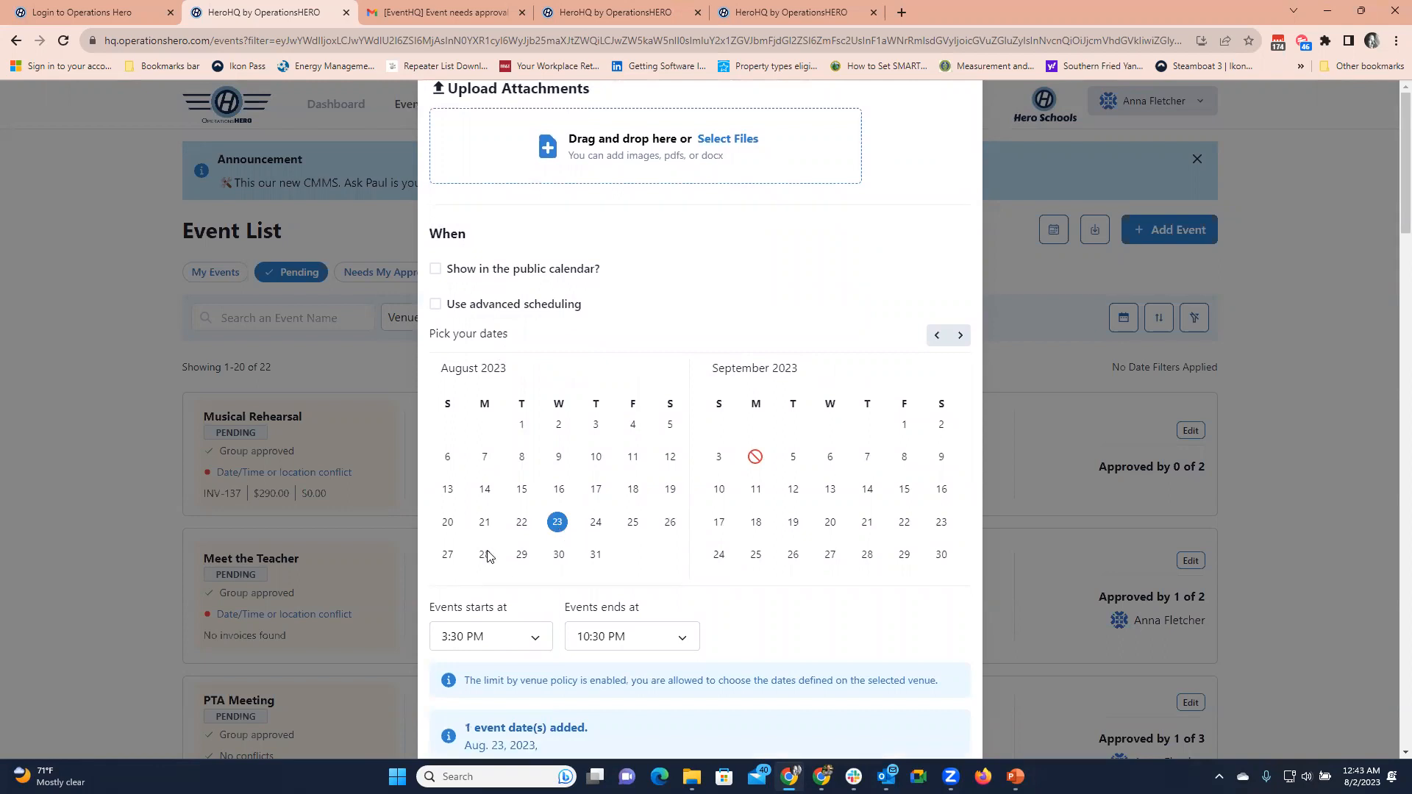
scroll(488, 557, "down", 3)
left_click(588, 416)
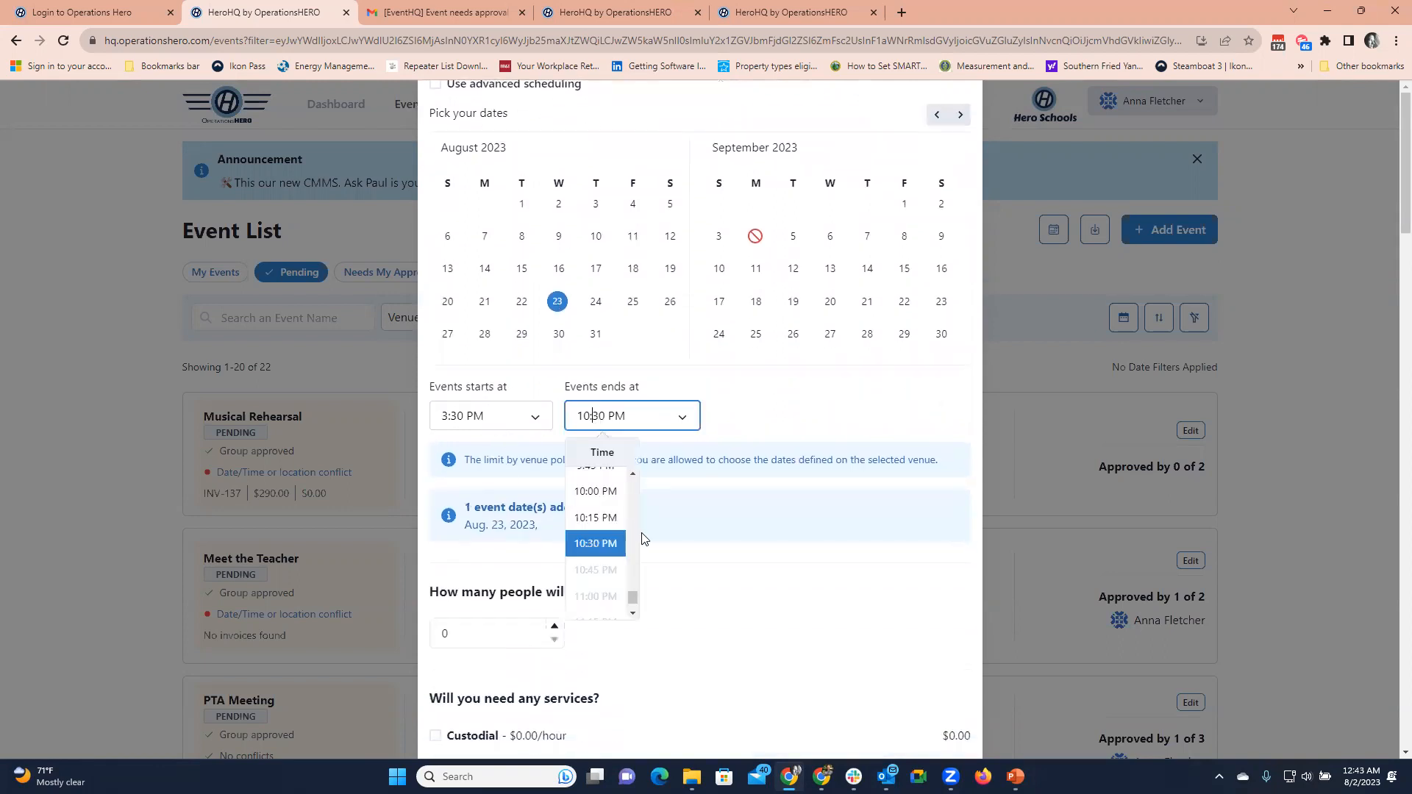
scroll(601, 533, "up", 4)
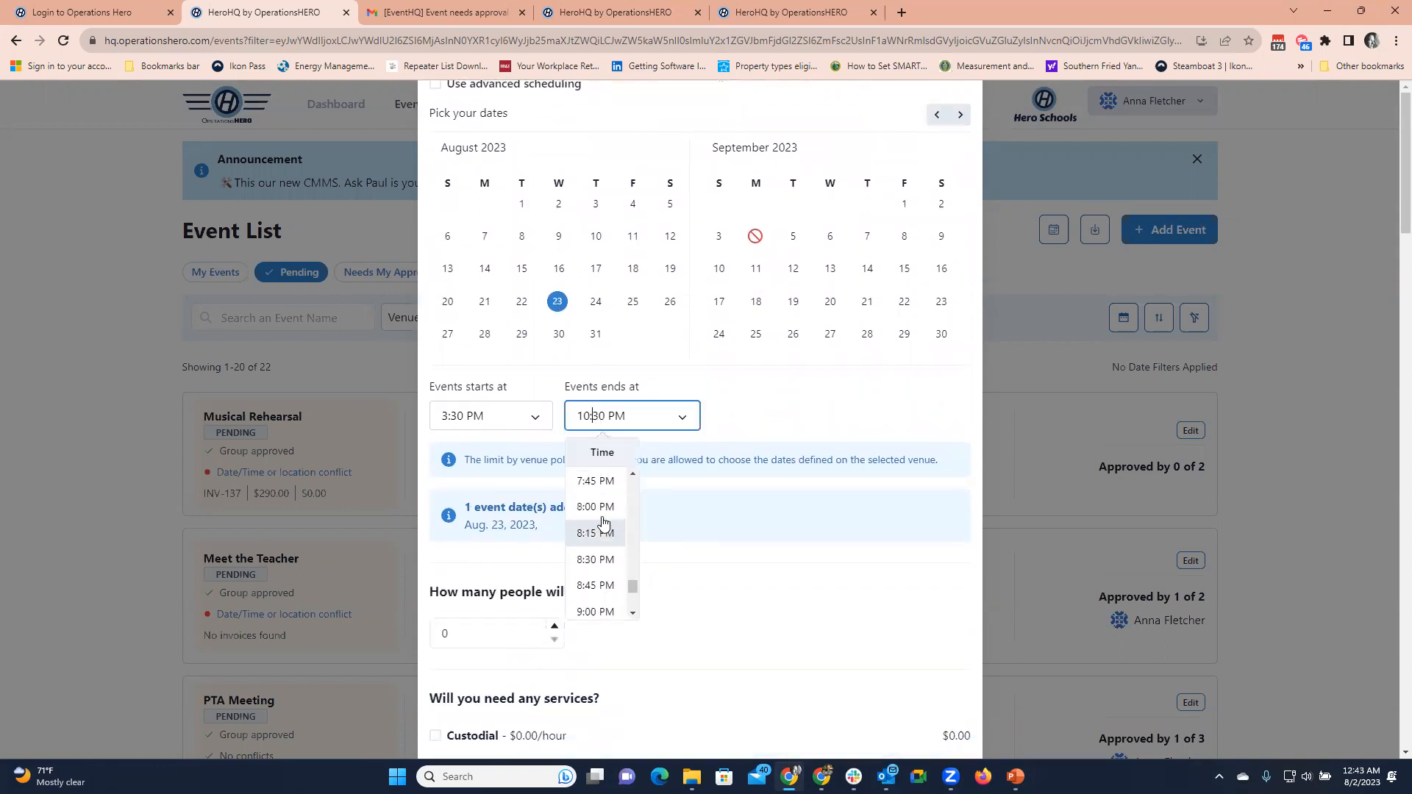
scroll(597, 515, "up", 3)
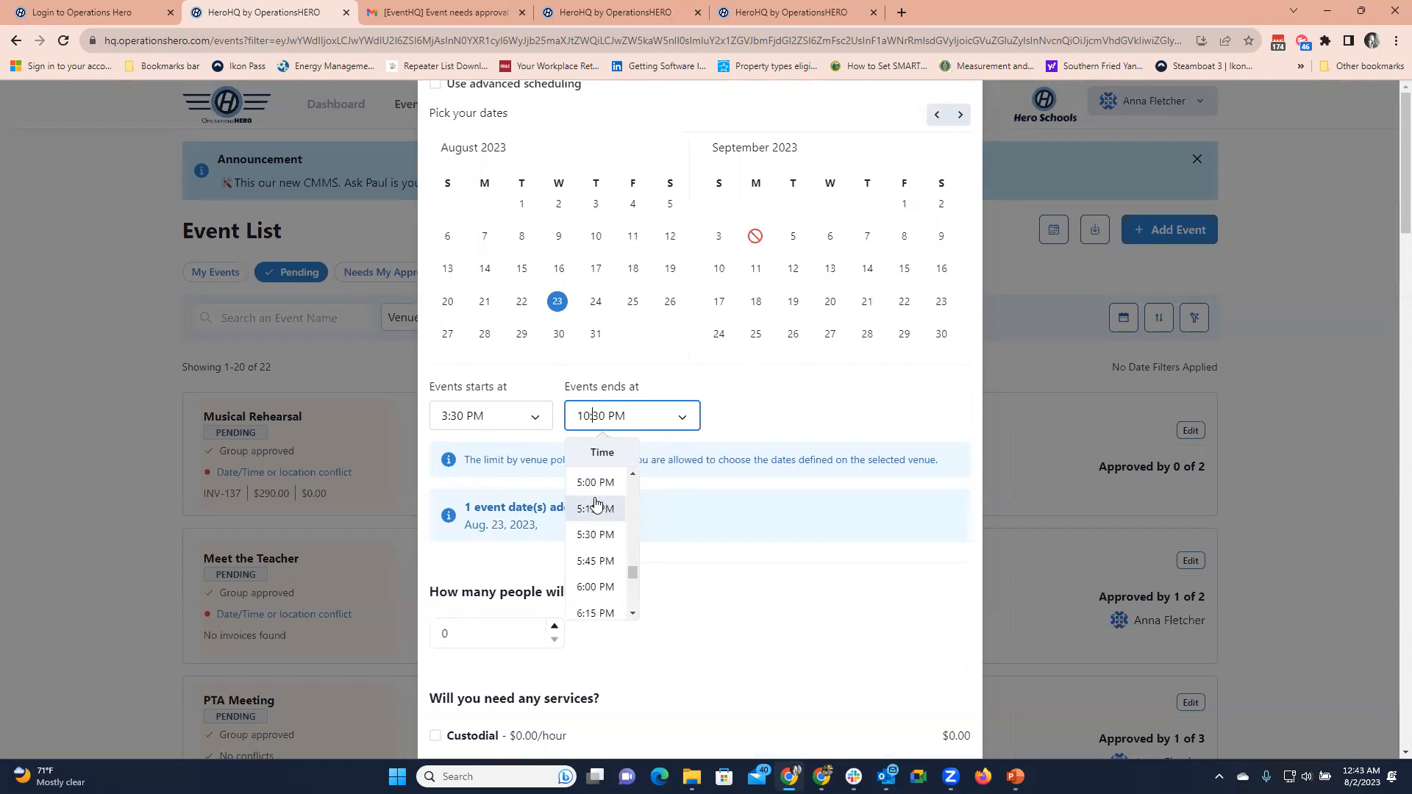
left_click(606, 532)
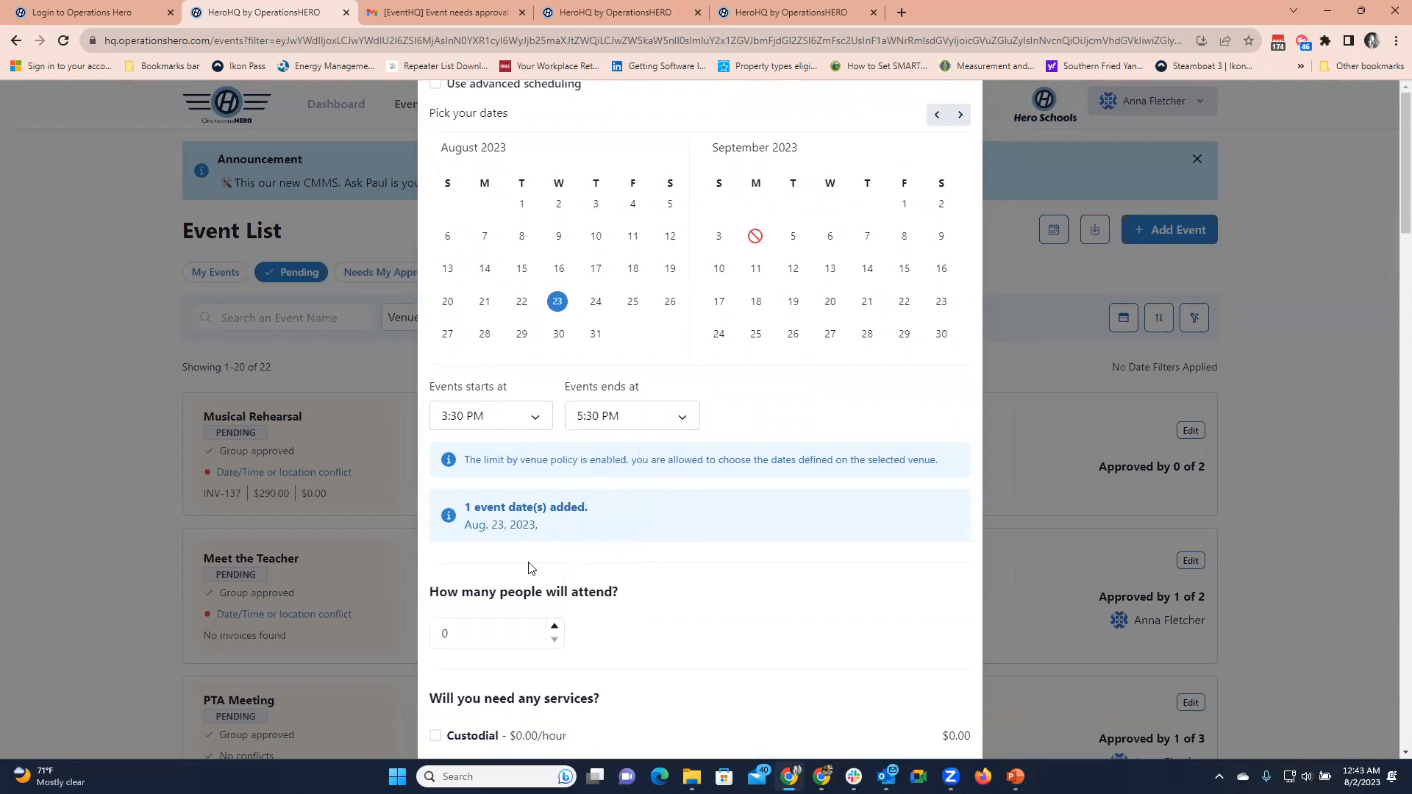
Set the number of people attending the event to 15
scroll(545, 565, "down", 1)
left_click_drag(446, 553, 425, 550)
type("15")
Request Event Setup/Breakdown with the note "Tables and Chairs" and HVAC (Heat/Air) with the note "Air Conditioning"
scroll(588, 568, "down", 2)
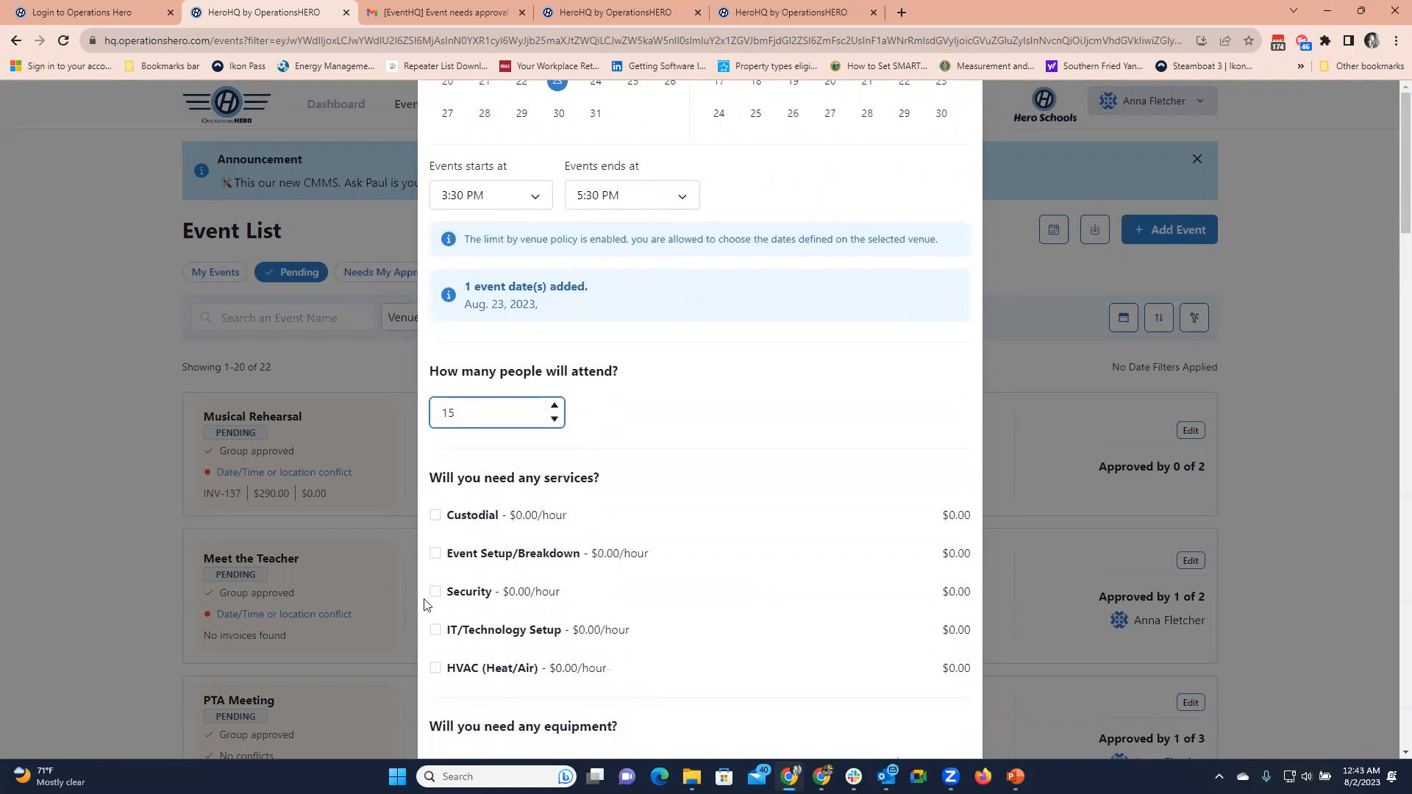
left_click(435, 553)
left_click(466, 594)
type("Tables an")
type("d Chairs")
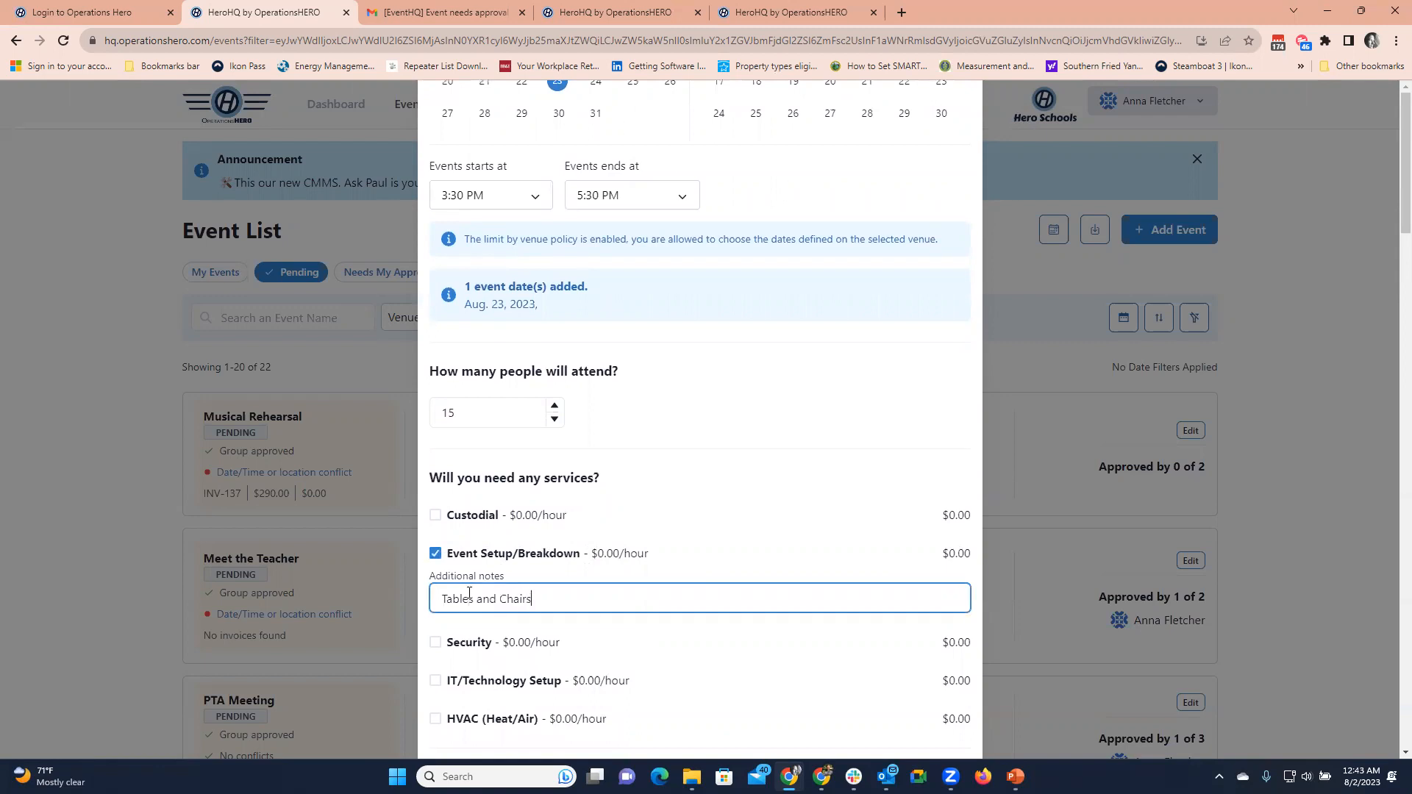
scroll(468, 592, "down", 1)
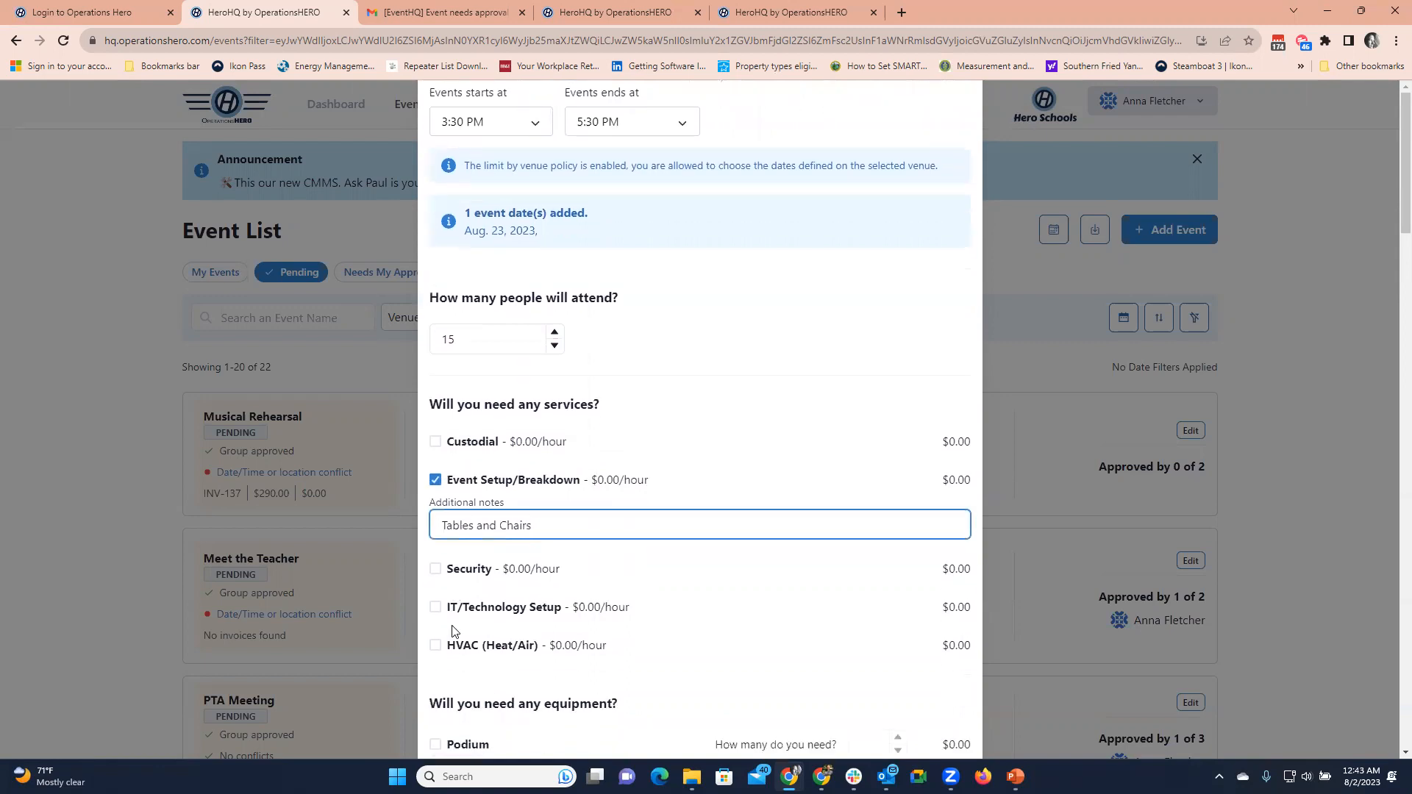
left_click(435, 645)
left_click(491, 681)
type("Air Con")
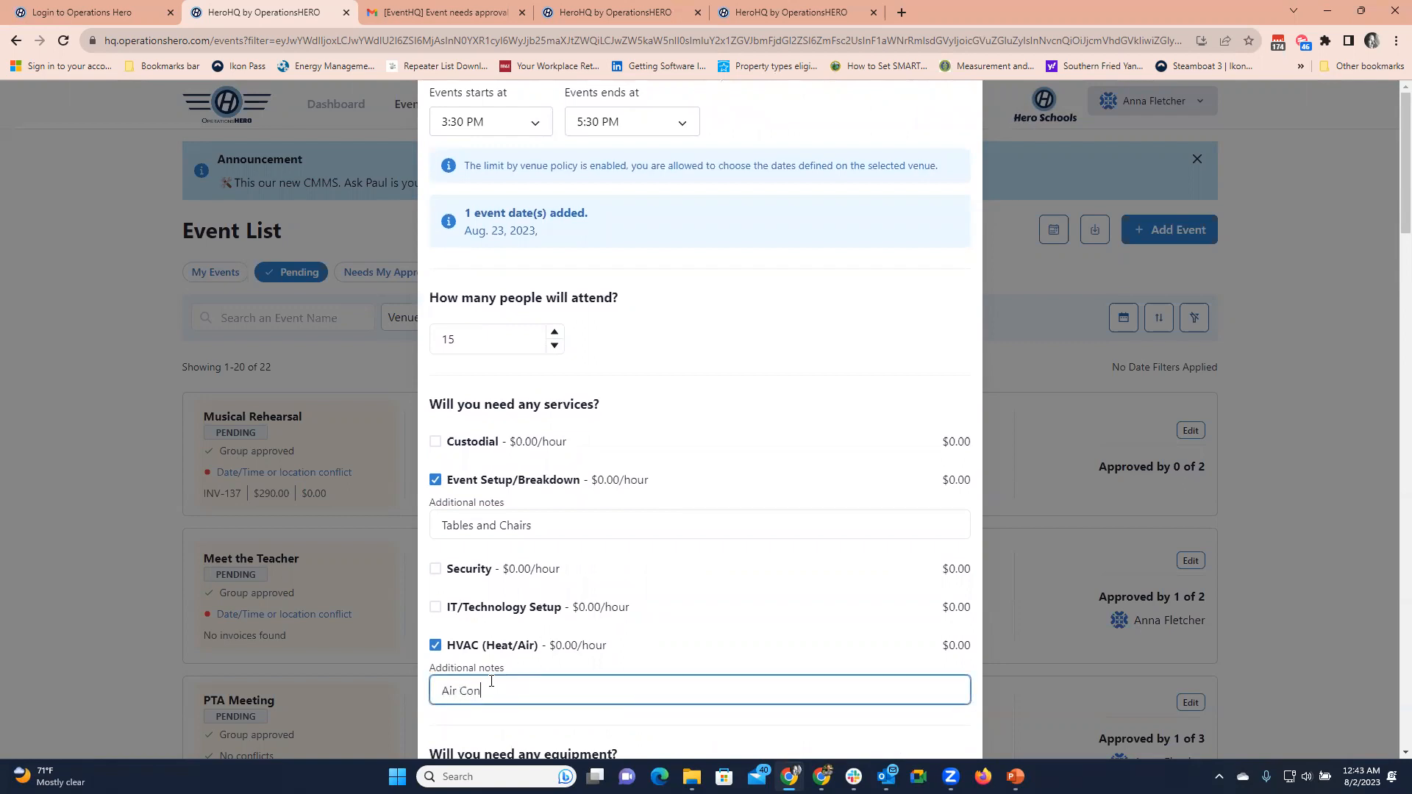
type("ditioning")
scroll(493, 682, "down", 6)
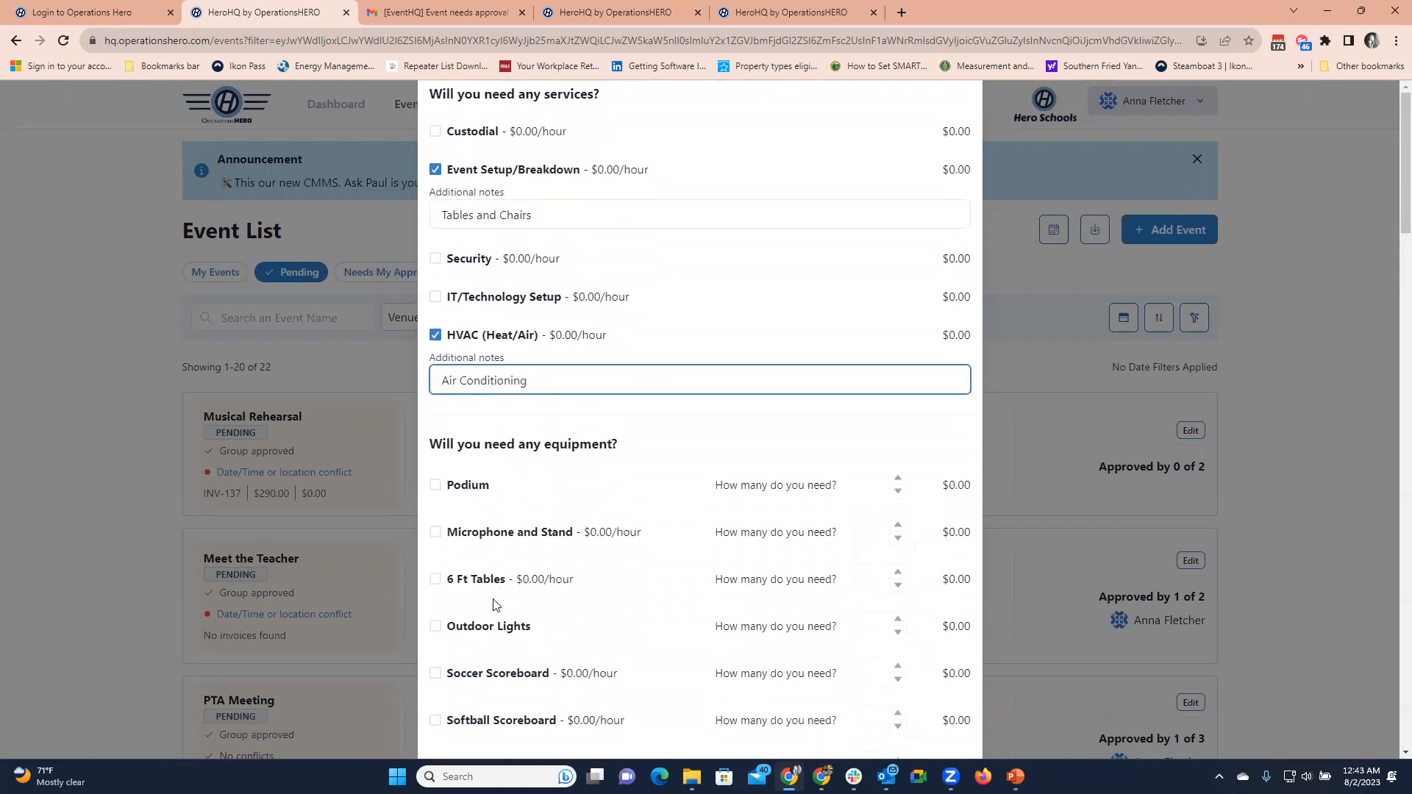
Submit the Quiz Bowl Practice event request without adding any equipment
scroll(494, 604, "down", 1)
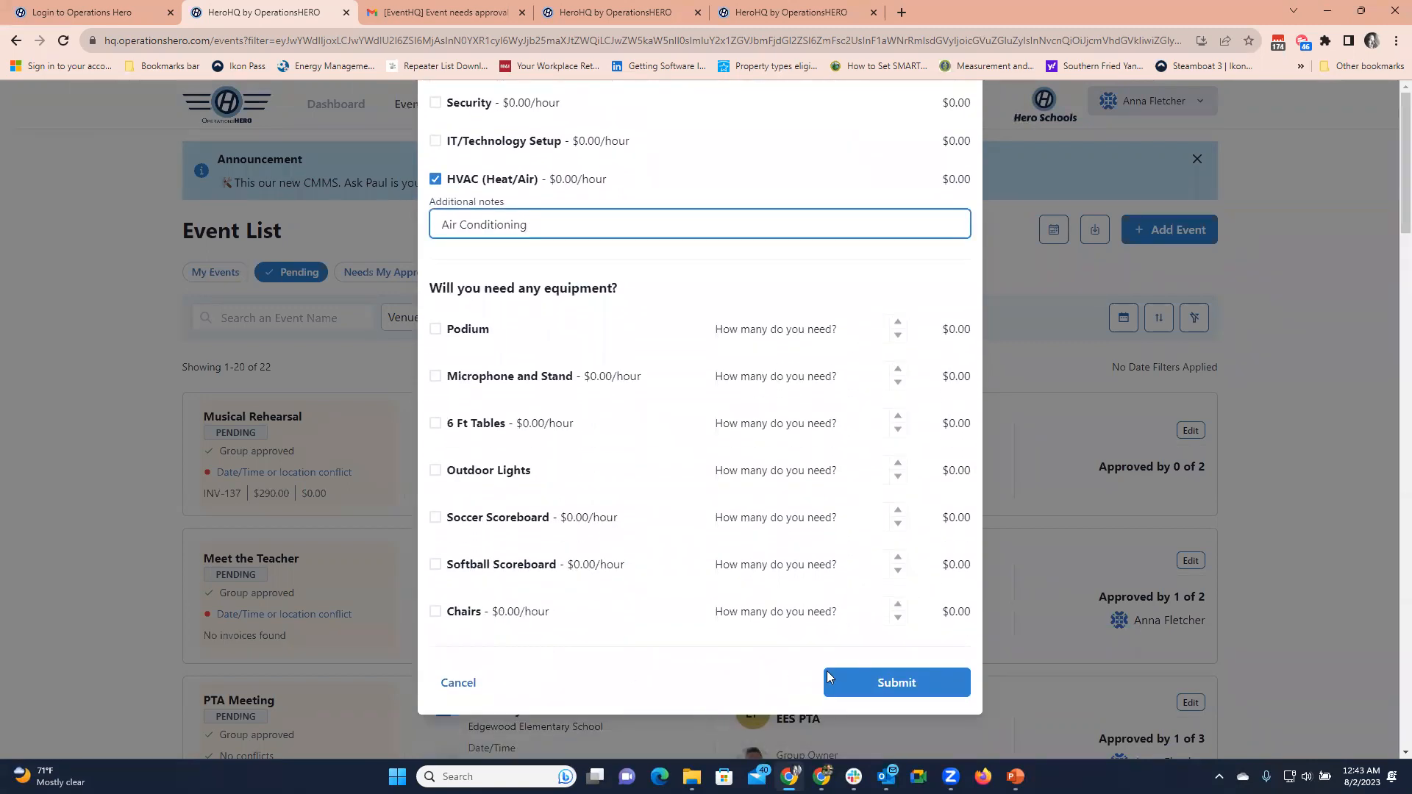
left_click(884, 687)
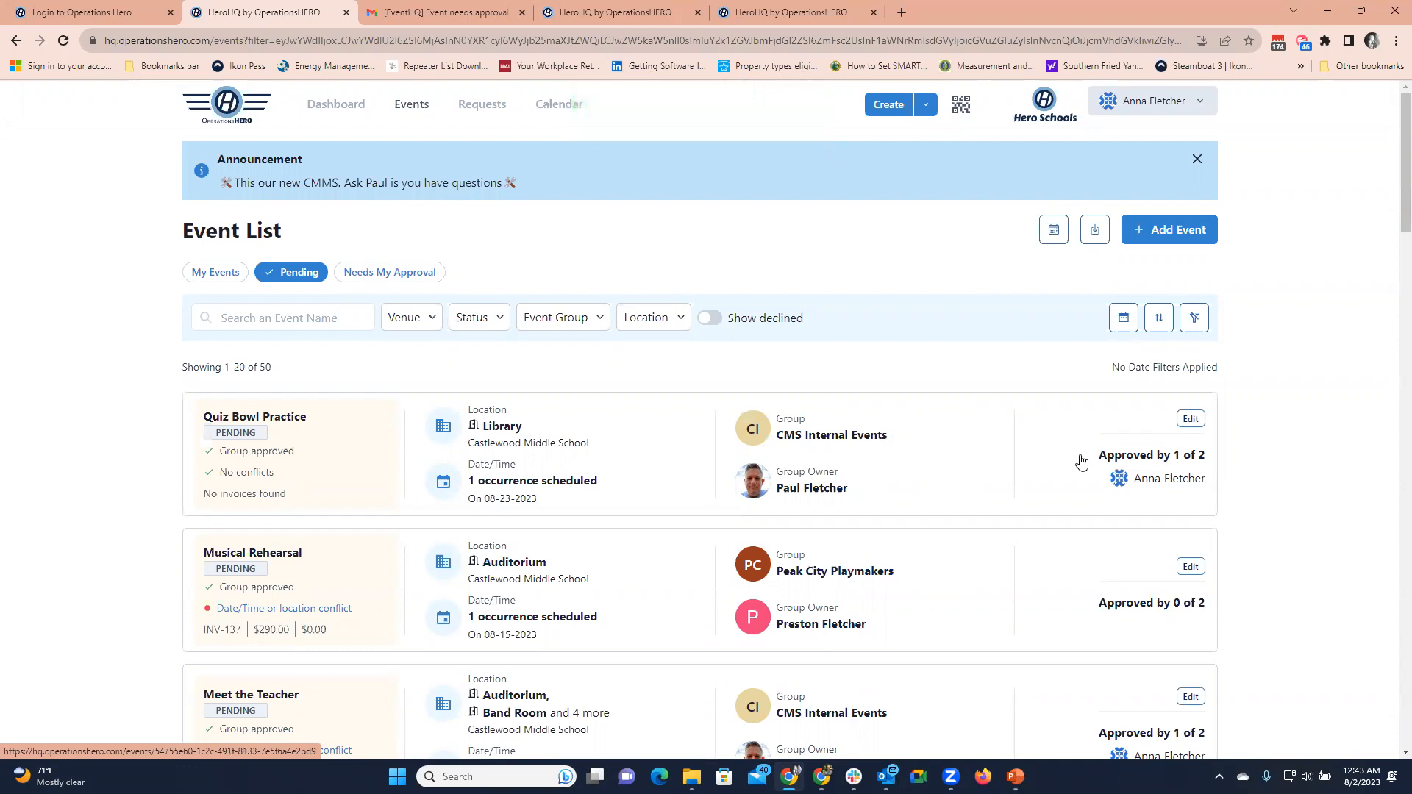
Open the Quiz Bowl Practice event from the list, dismiss the conflicts notice, and review its approvers, approval time and details
left_click(1064, 451)
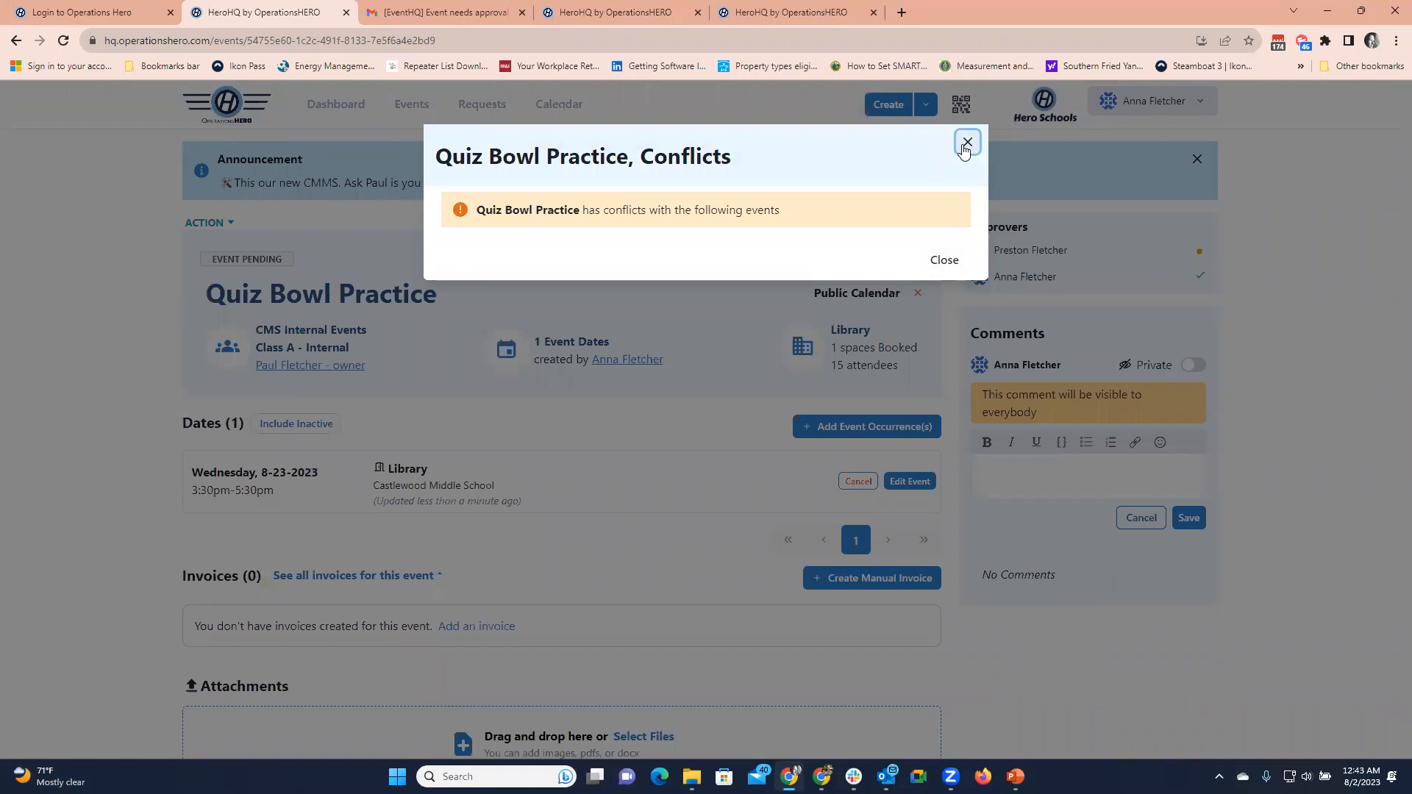
left_click(966, 144)
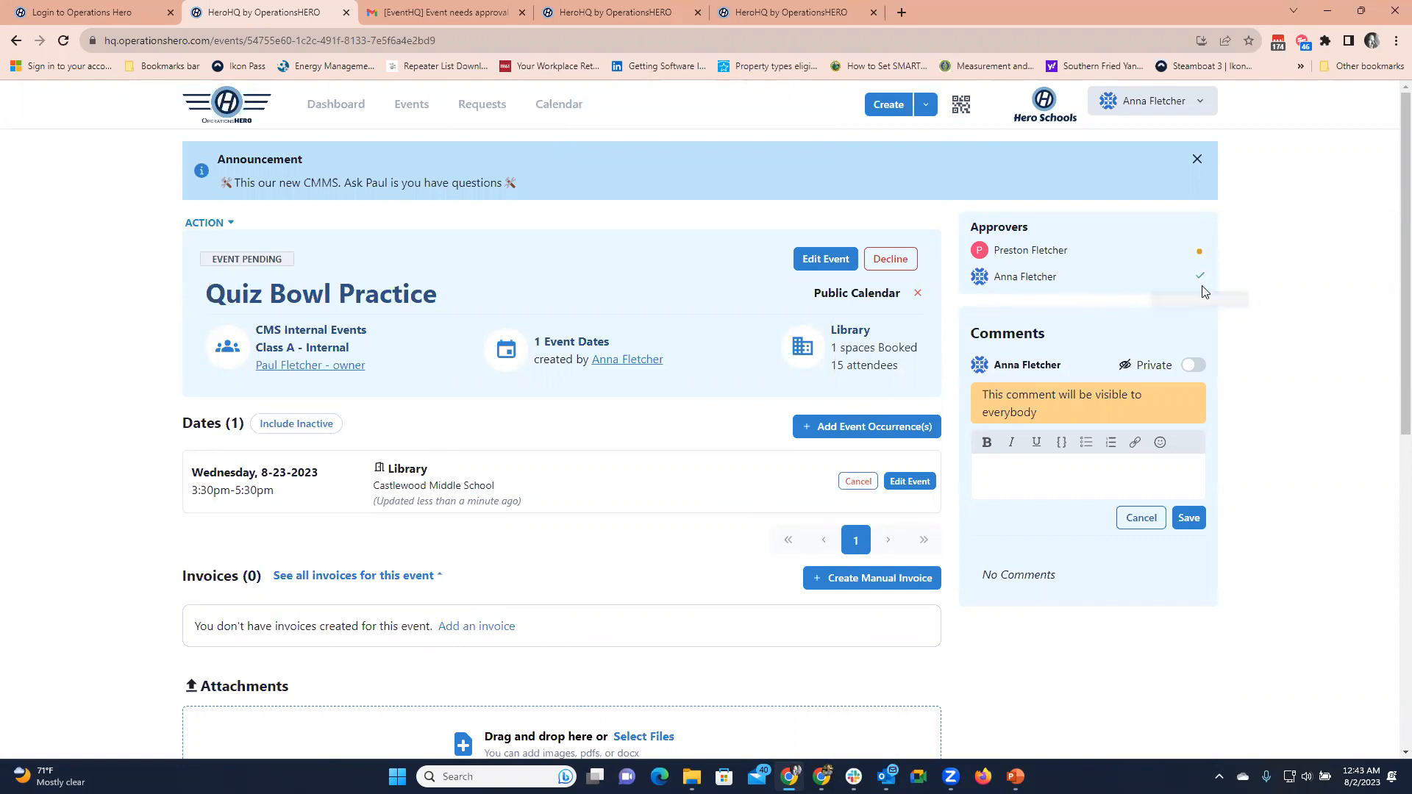
mouse_move(1199, 280)
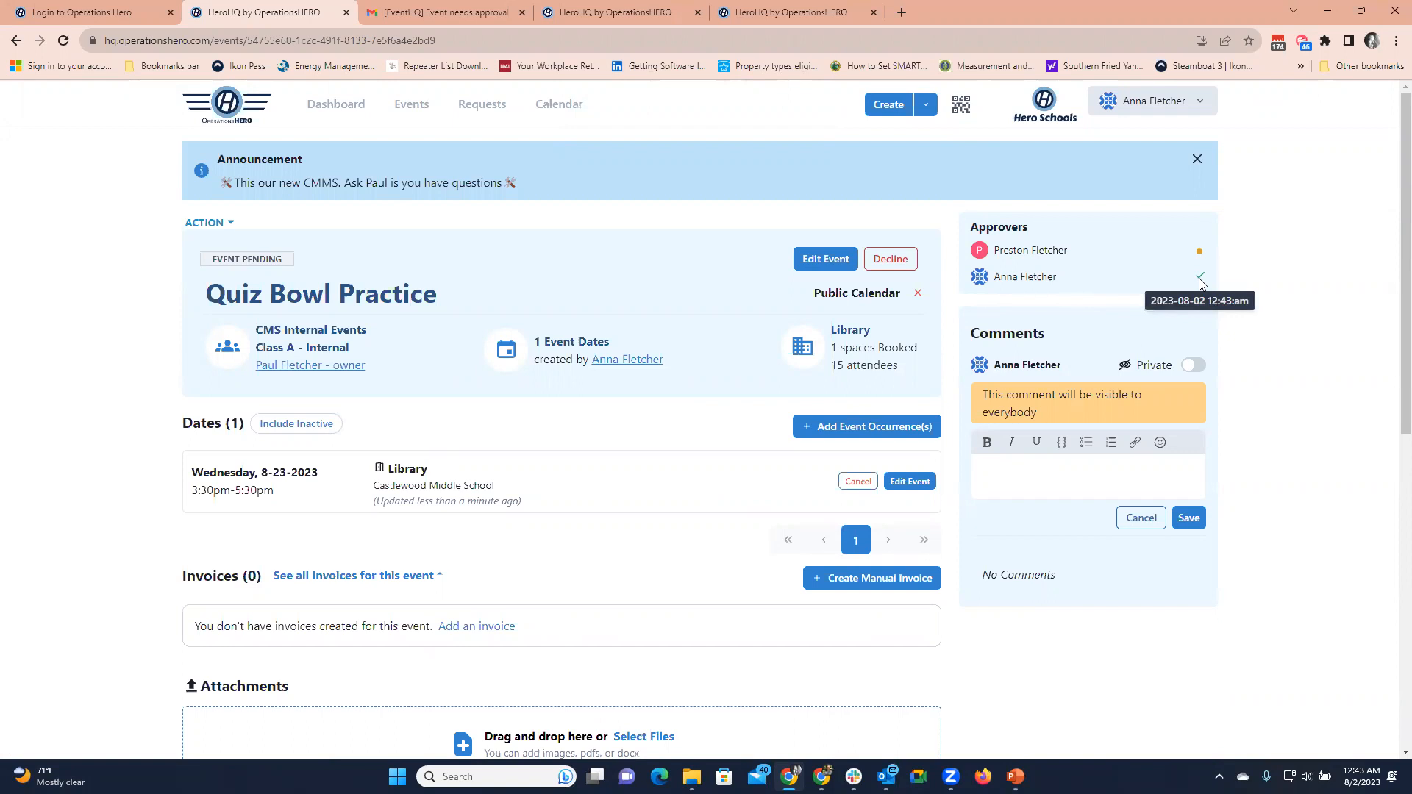
scroll(166, 419, "down", 4)
scroll(177, 439, "up", 4)
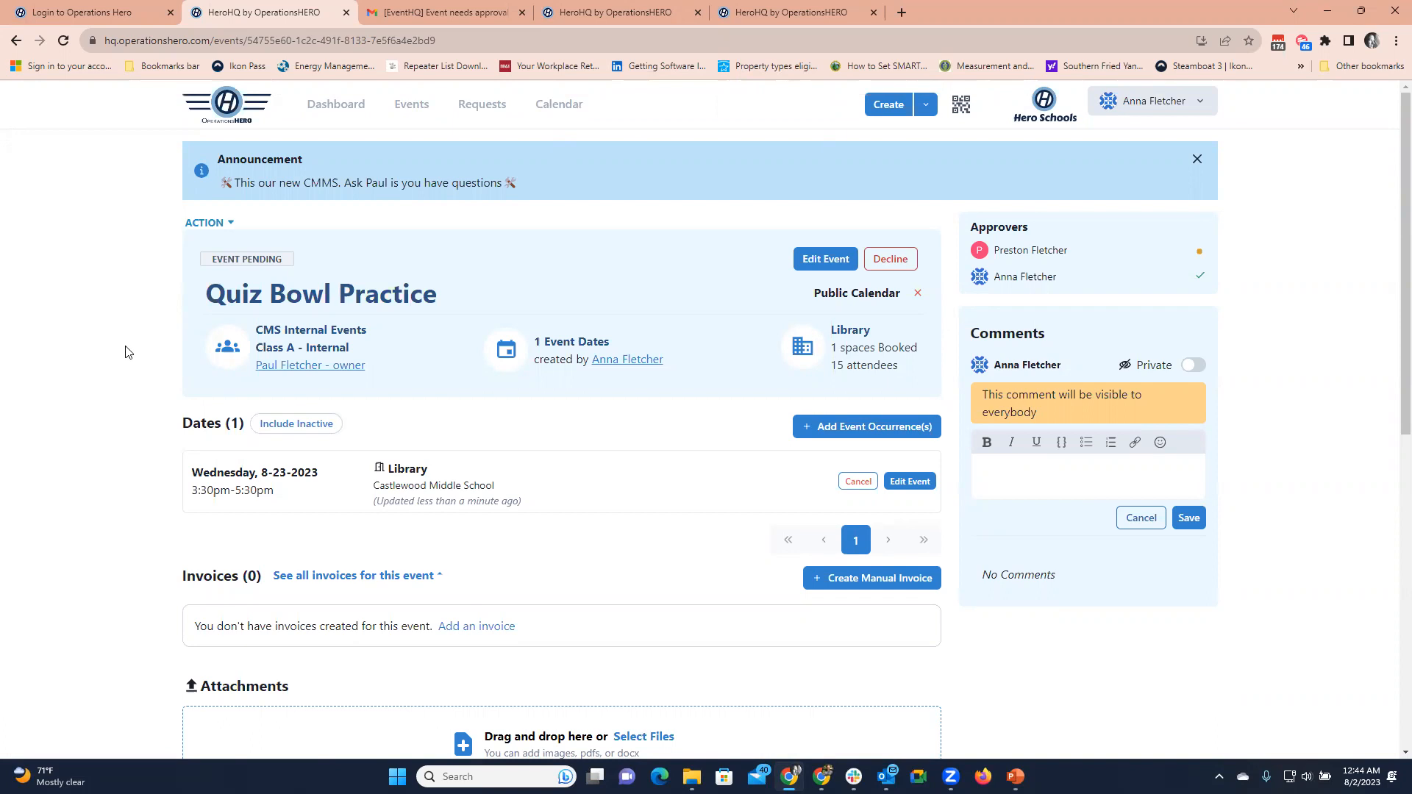
Show the scheduled events on the calendar in the month view
left_click(564, 107)
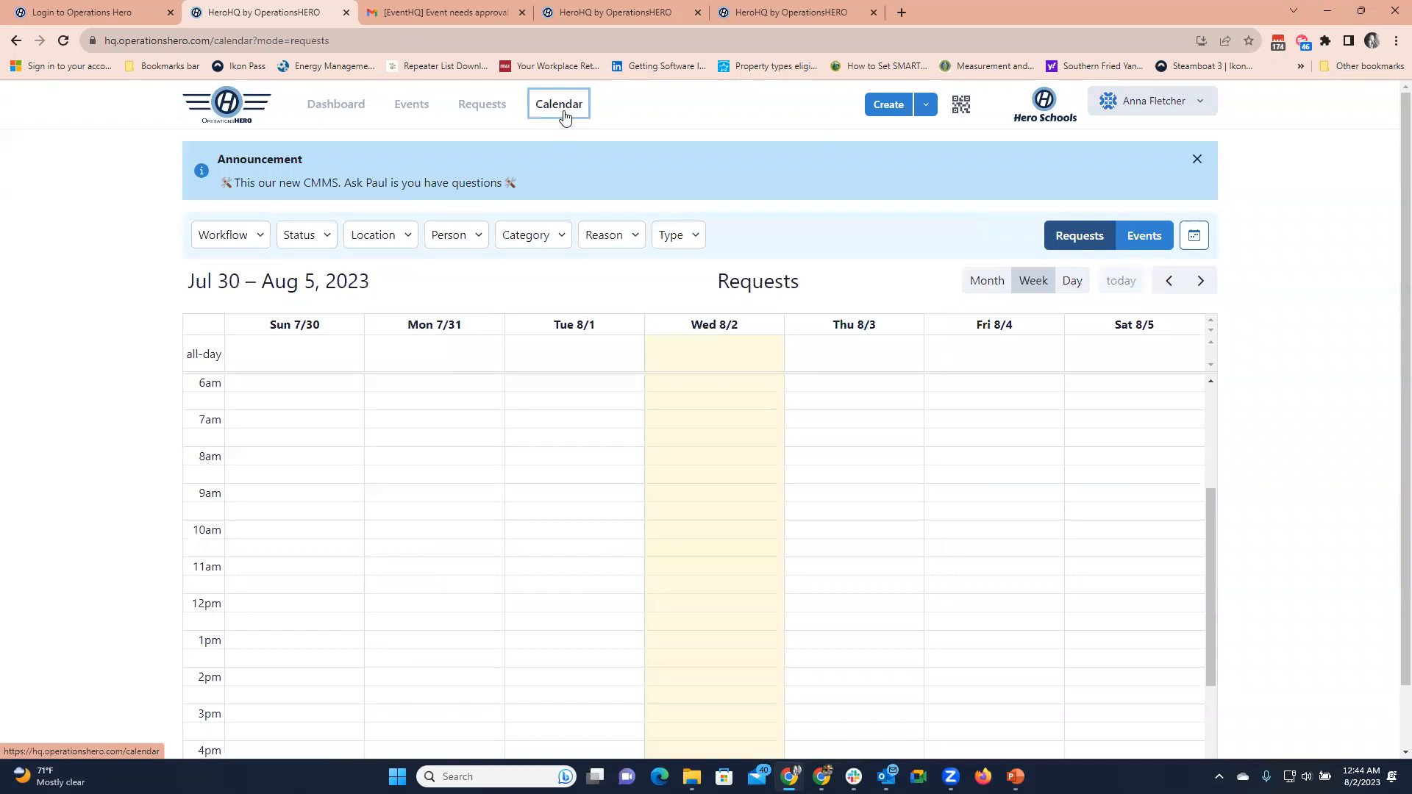
left_click(1136, 237)
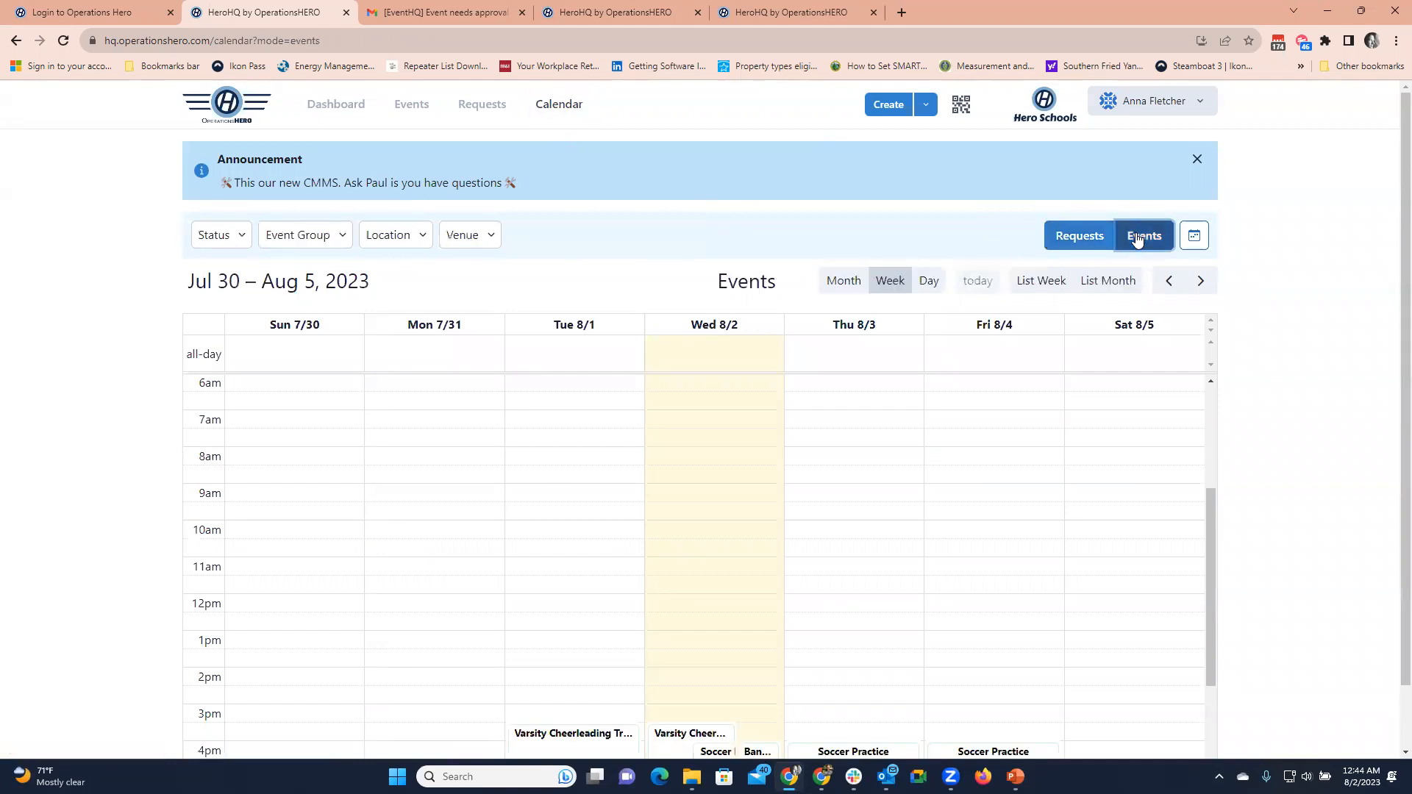
left_click(836, 284)
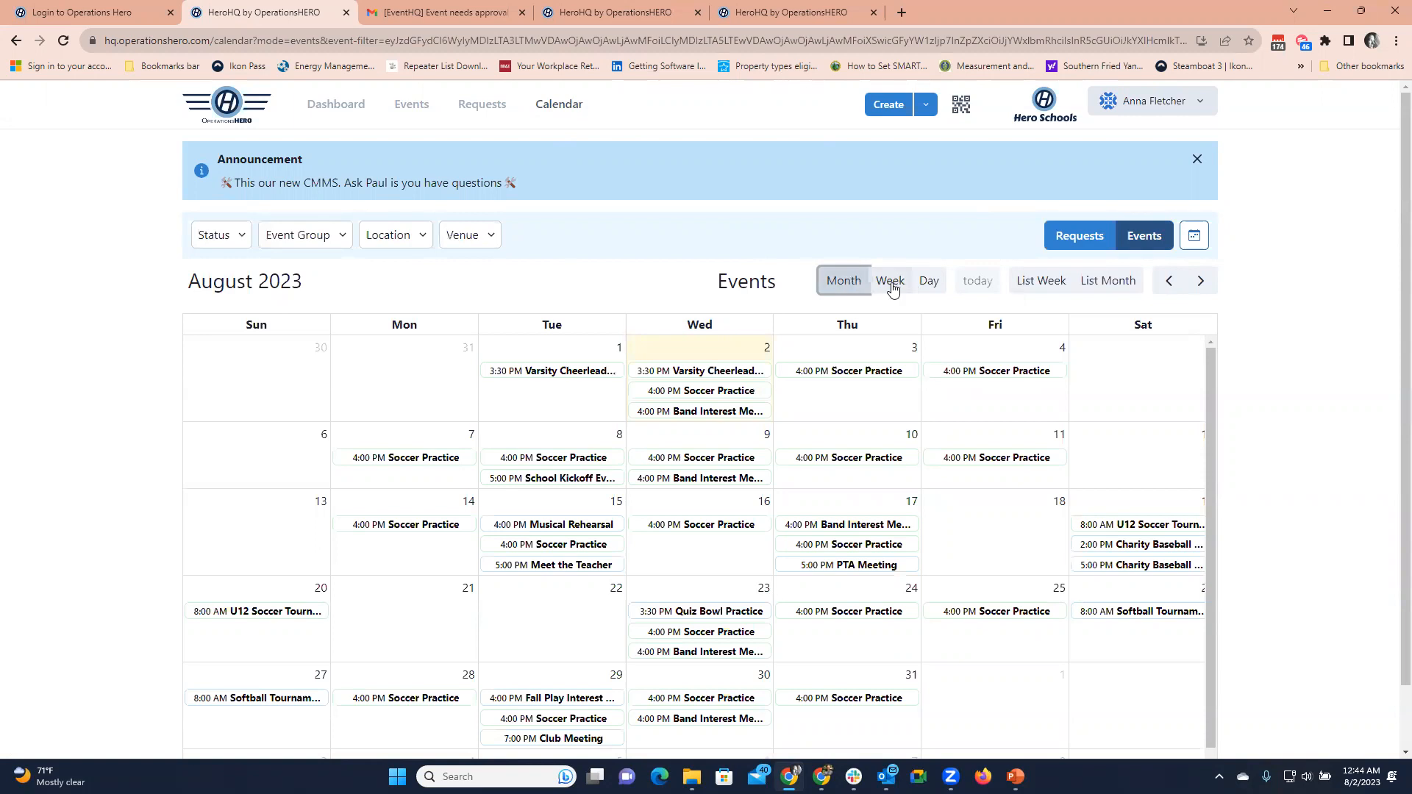
Preview the events calendar as a weekly list and a monthly list, and return to the month grid
left_click(1028, 290)
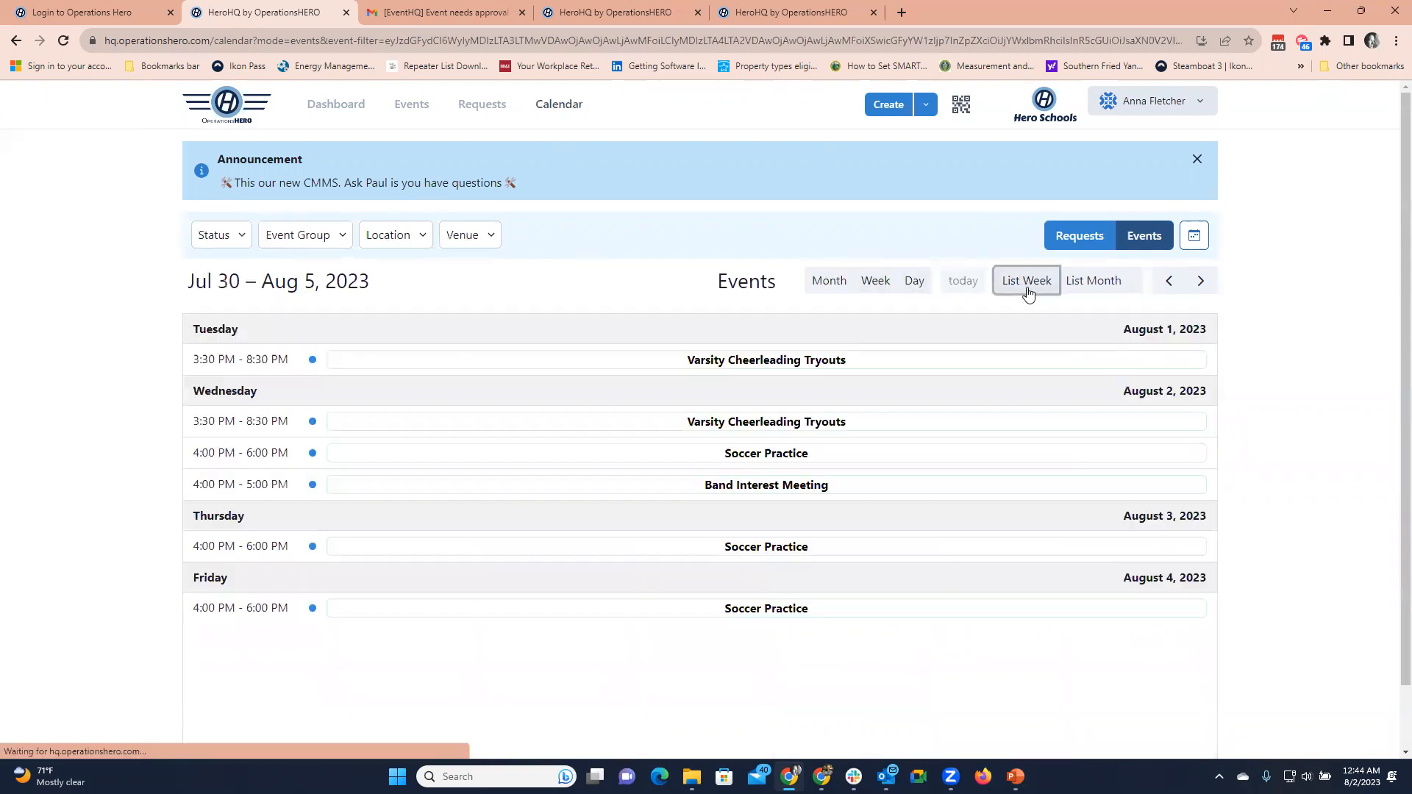
left_click(1094, 289)
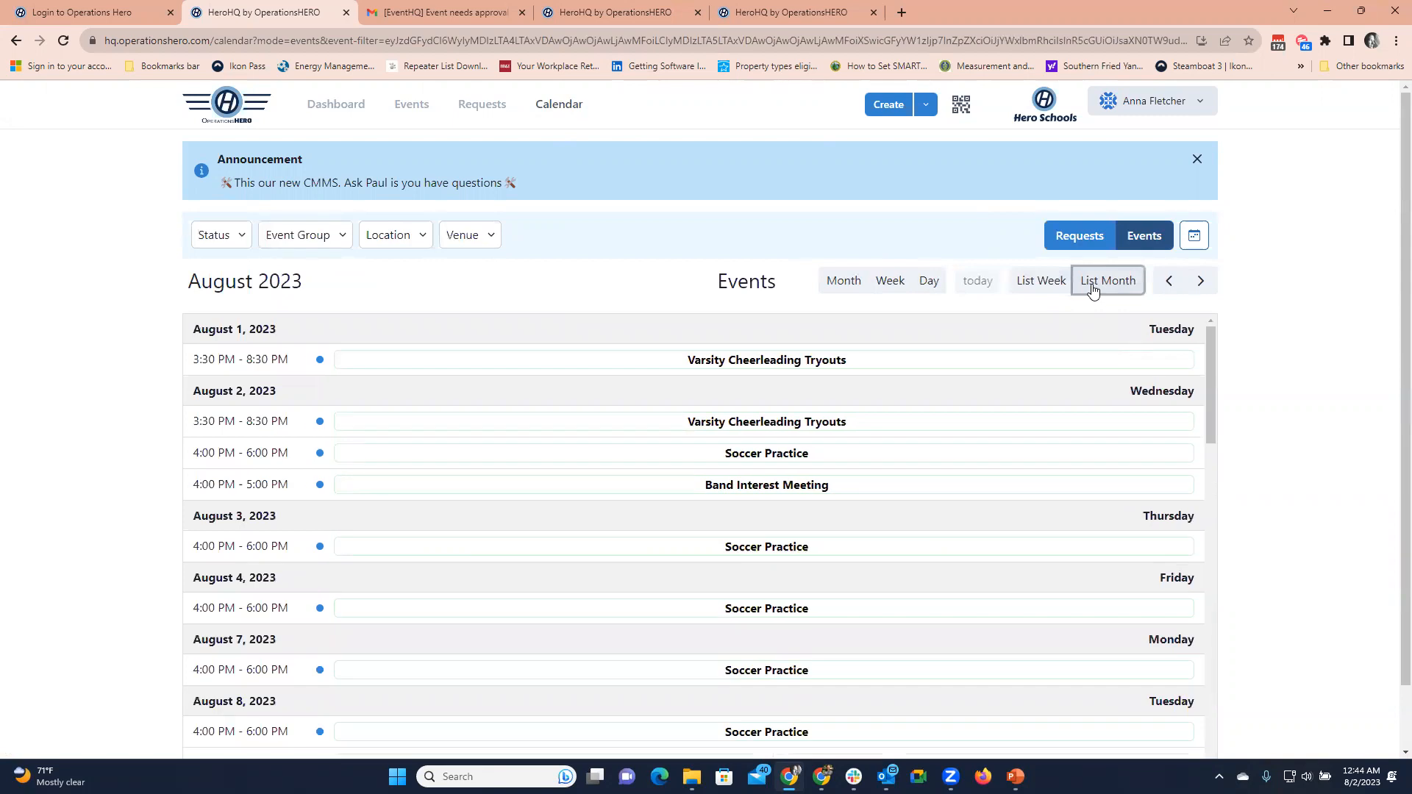
left_click(855, 286)
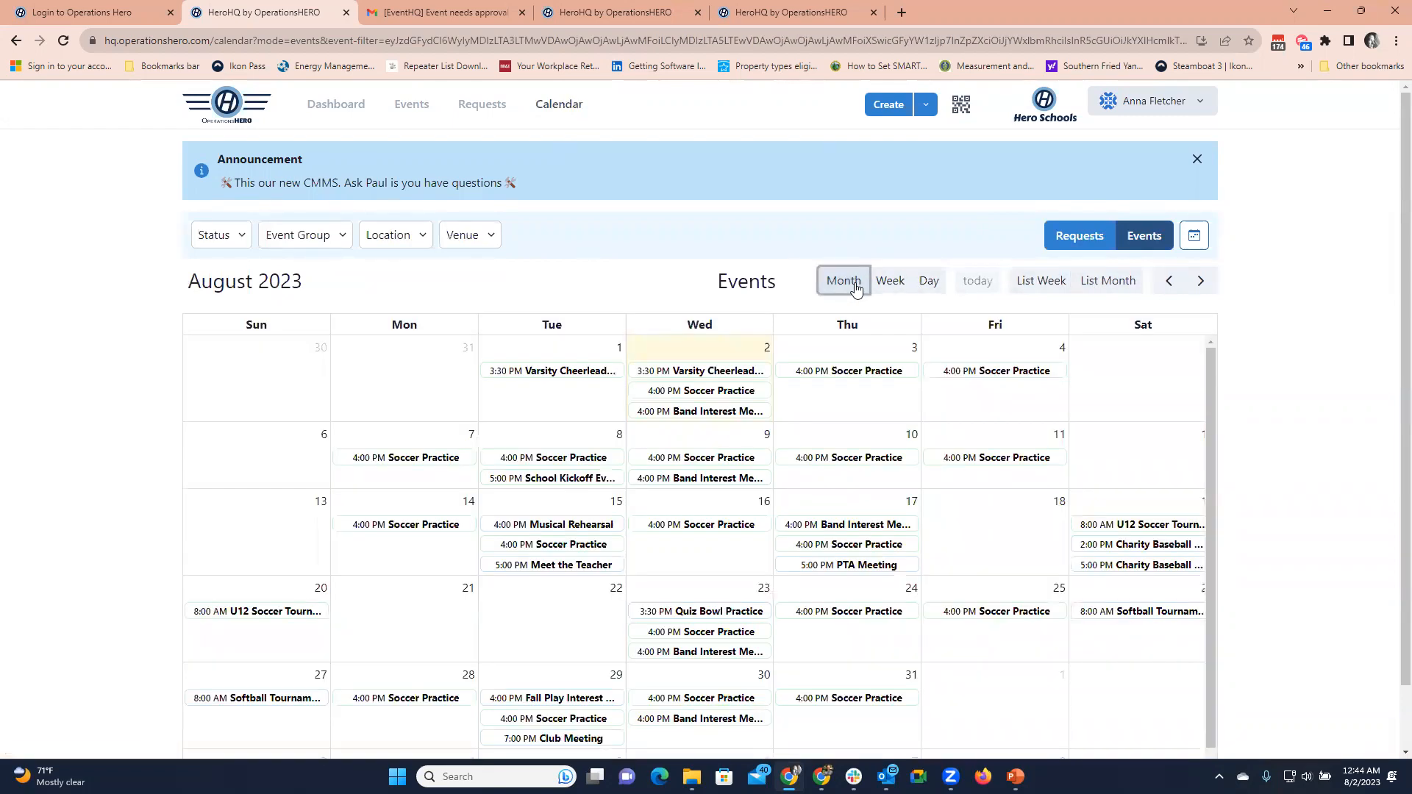
Filter the August 2023 events calendar to the Castlewood MS Rentable Spaces venue
left_click(466, 235)
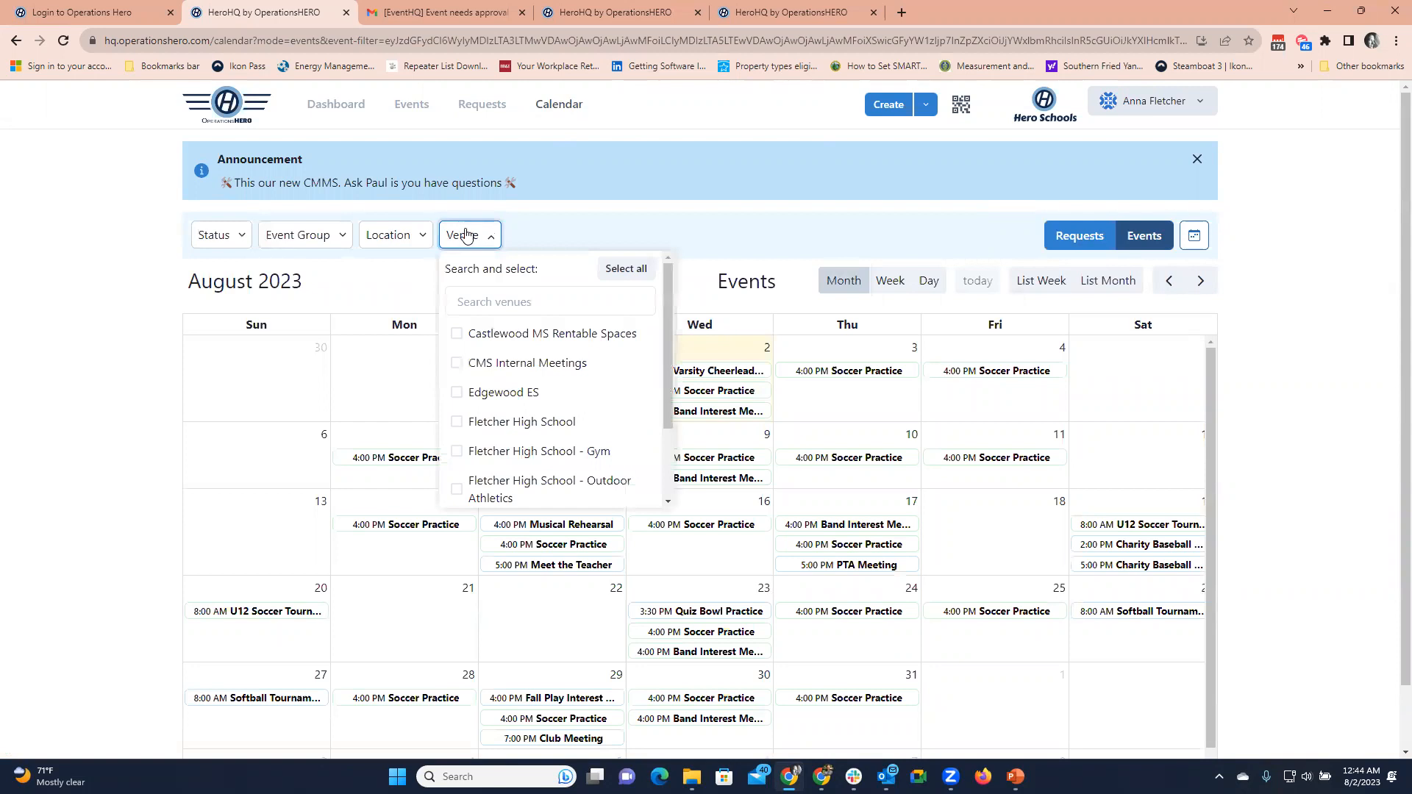
left_click(456, 333)
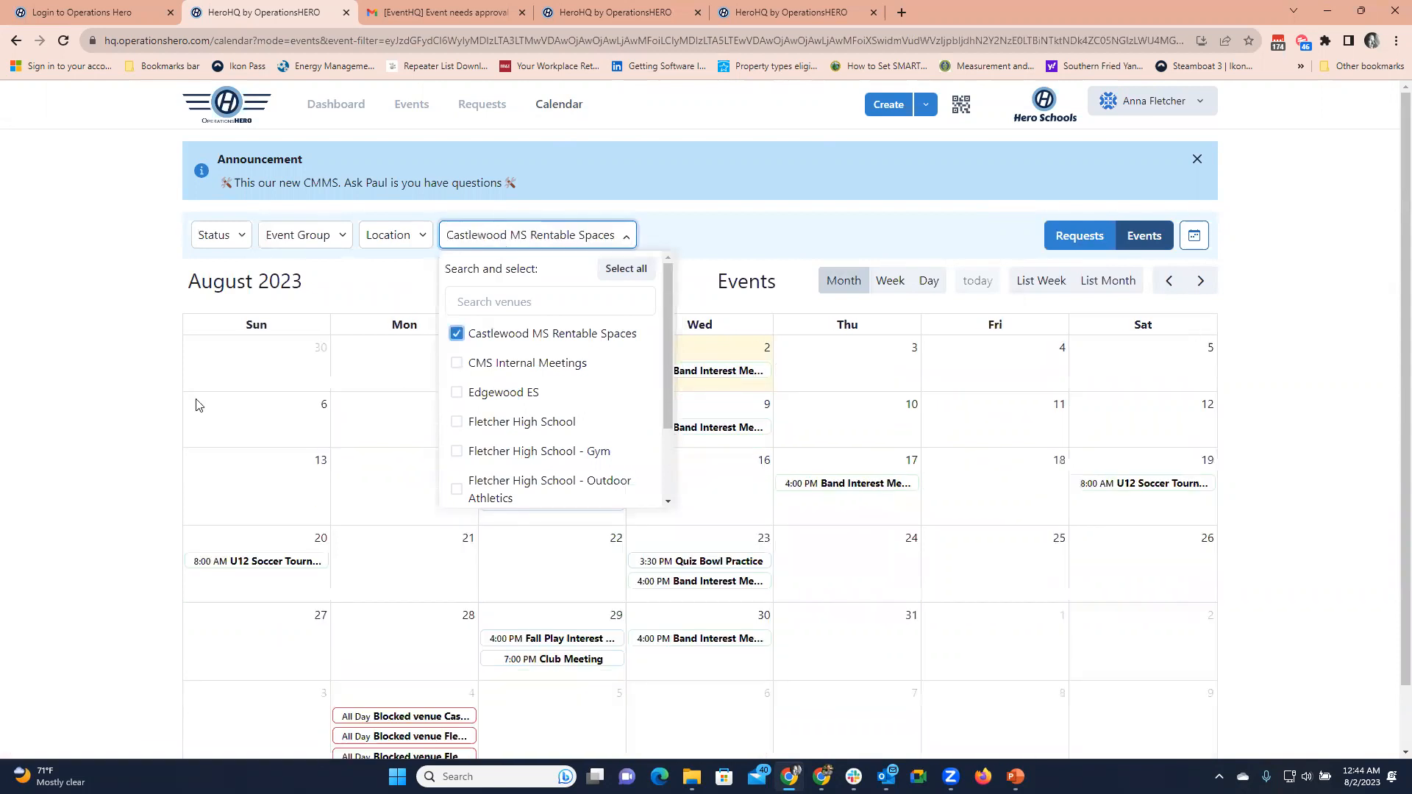
left_click(124, 376)
scroll(144, 369, "down", 1)
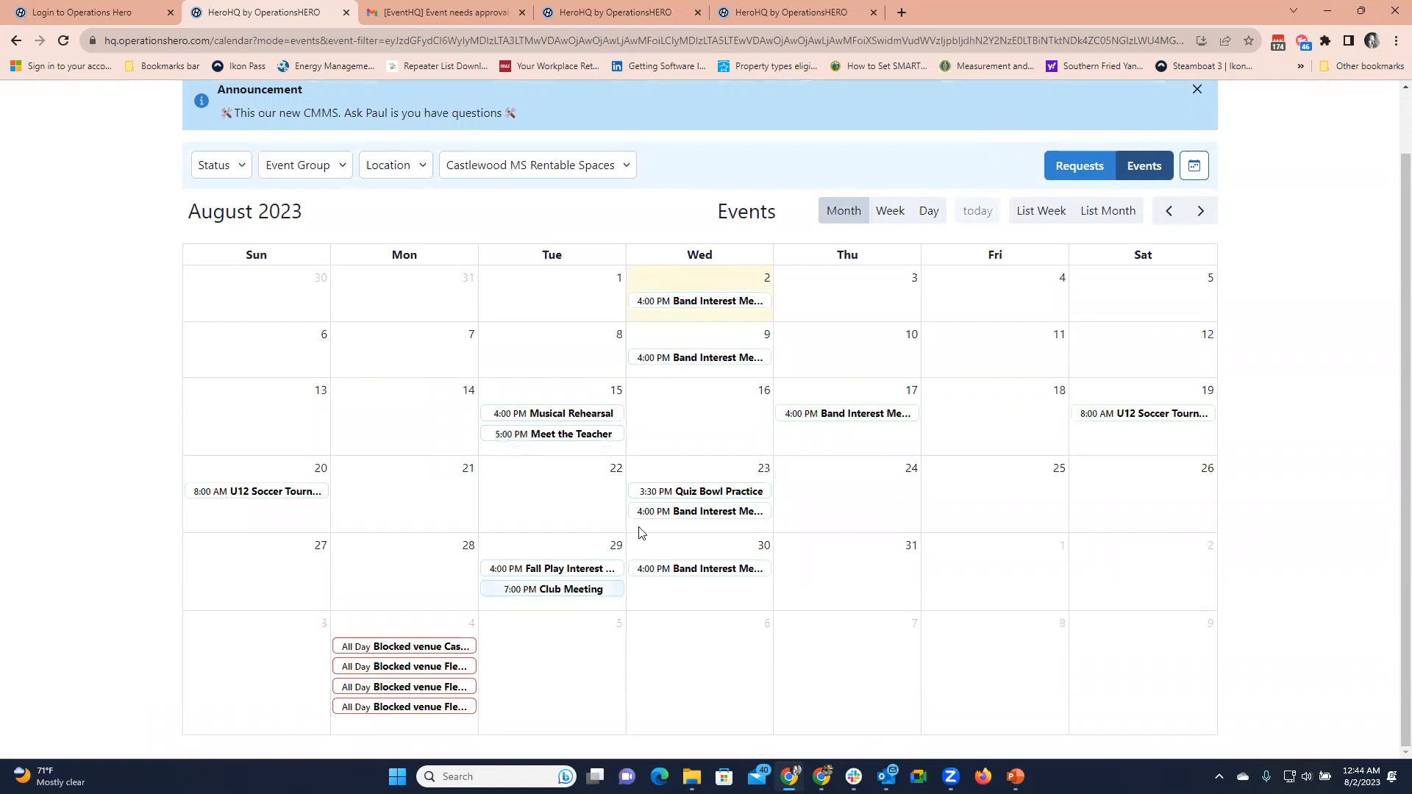
Review the summary and full event page of the August 23 Quiz Bowl Practice from the calendar, and close both
left_click(668, 494)
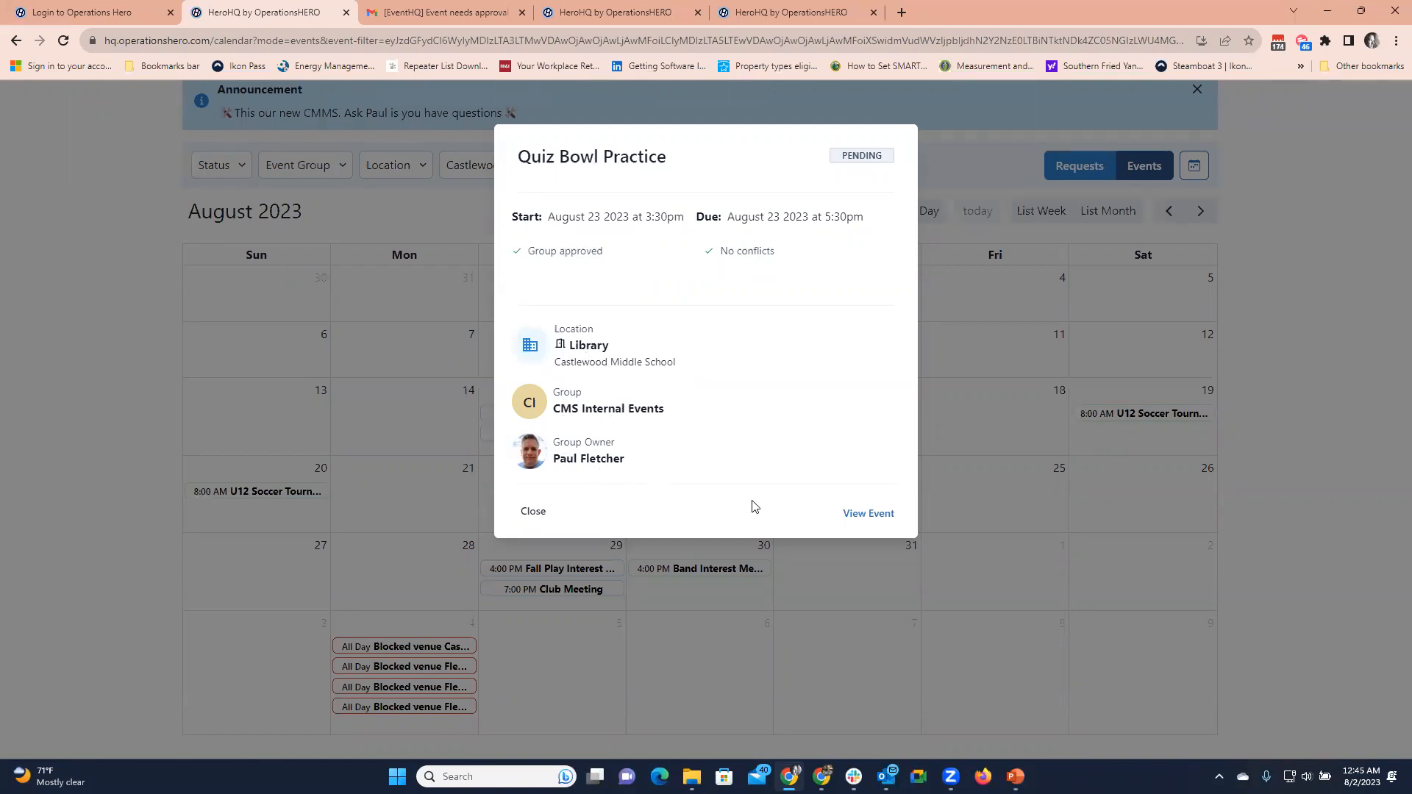
left_click(882, 522)
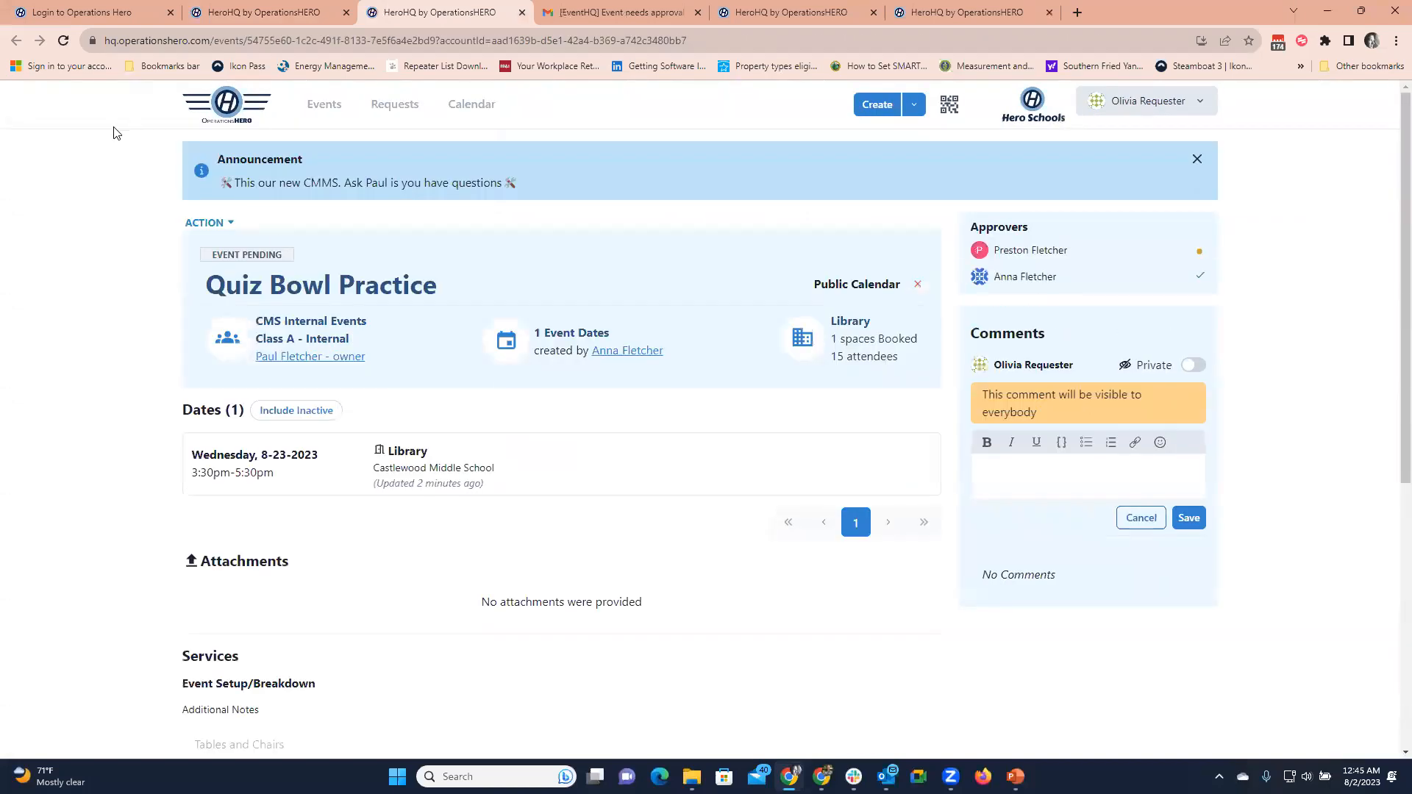
middle_click(394, 23)
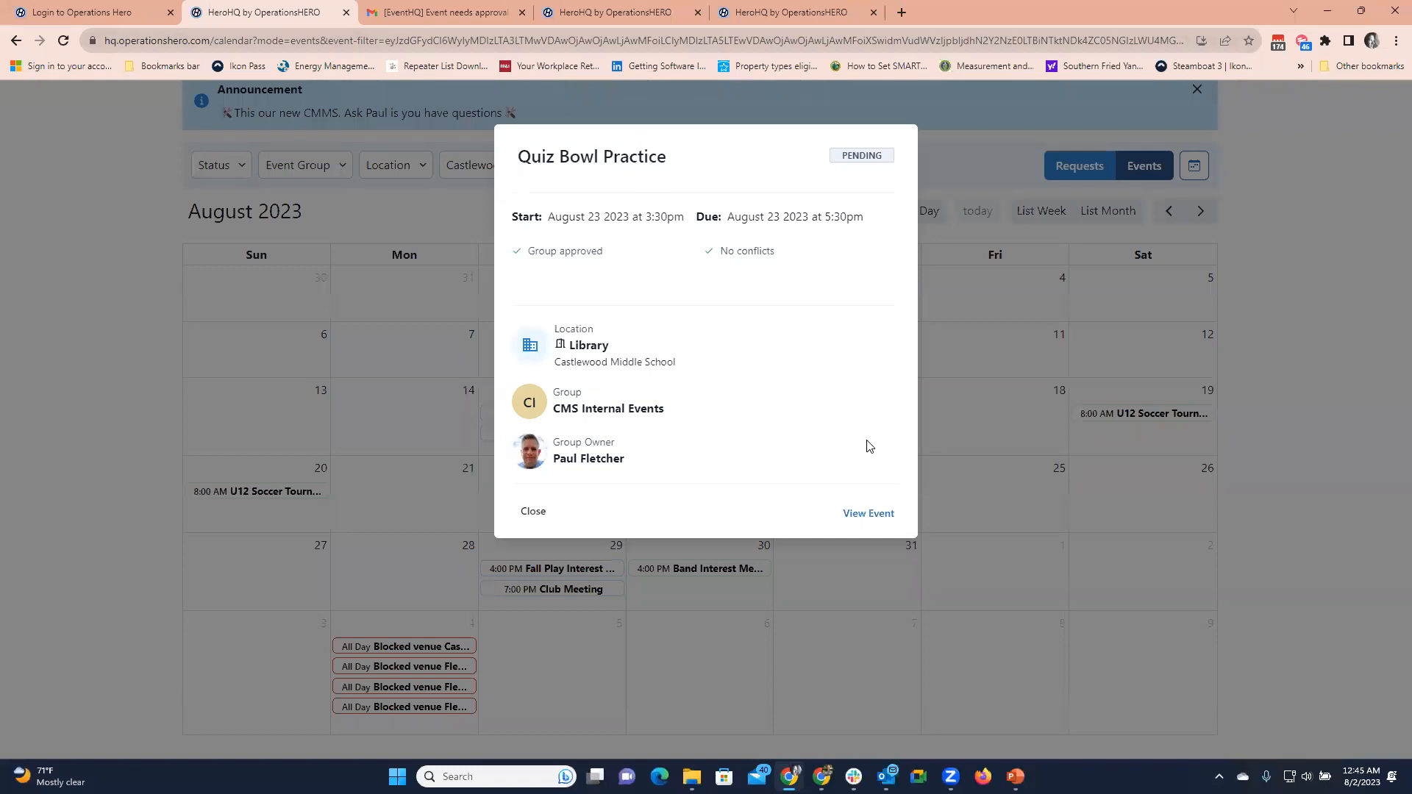
left_click(531, 513)
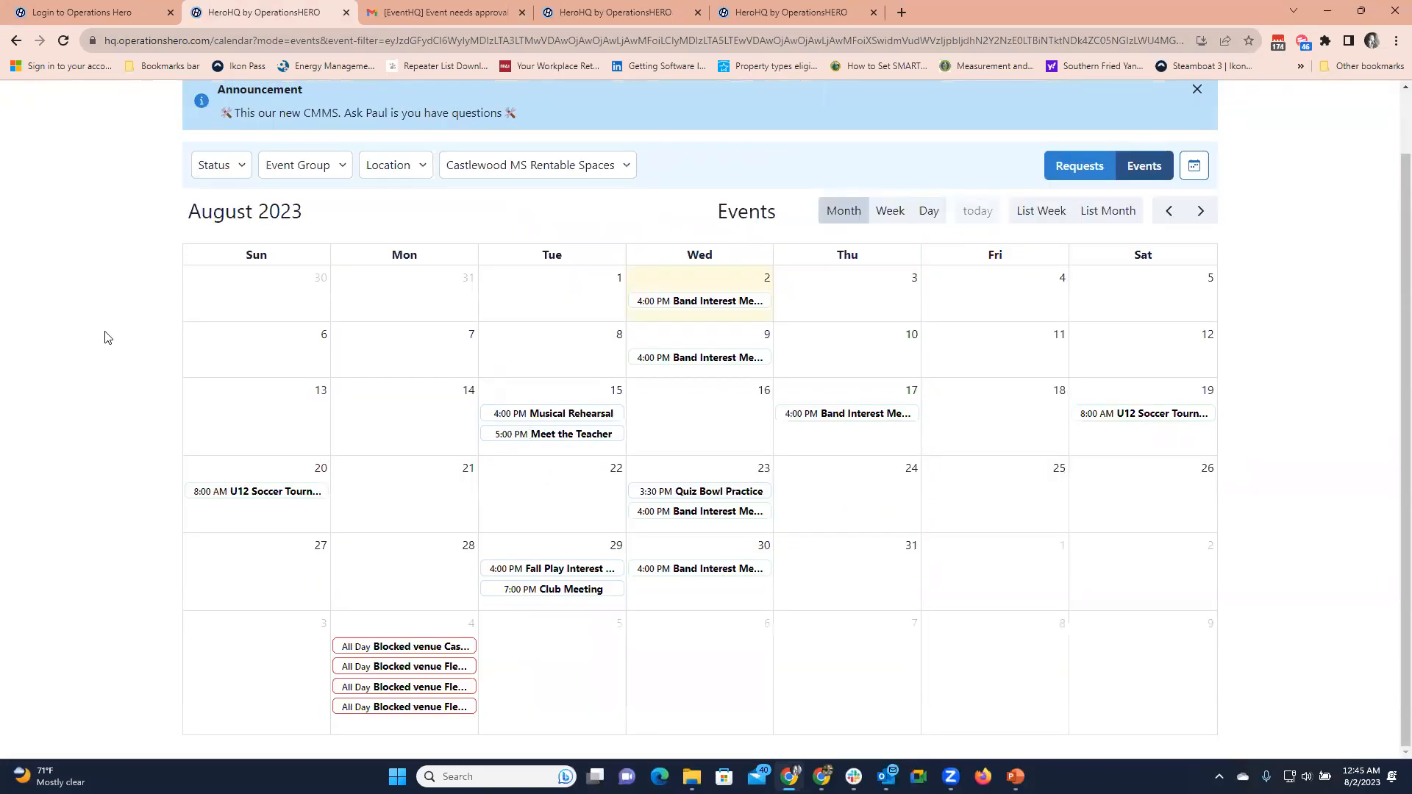
scroll(114, 331, "up", 1)
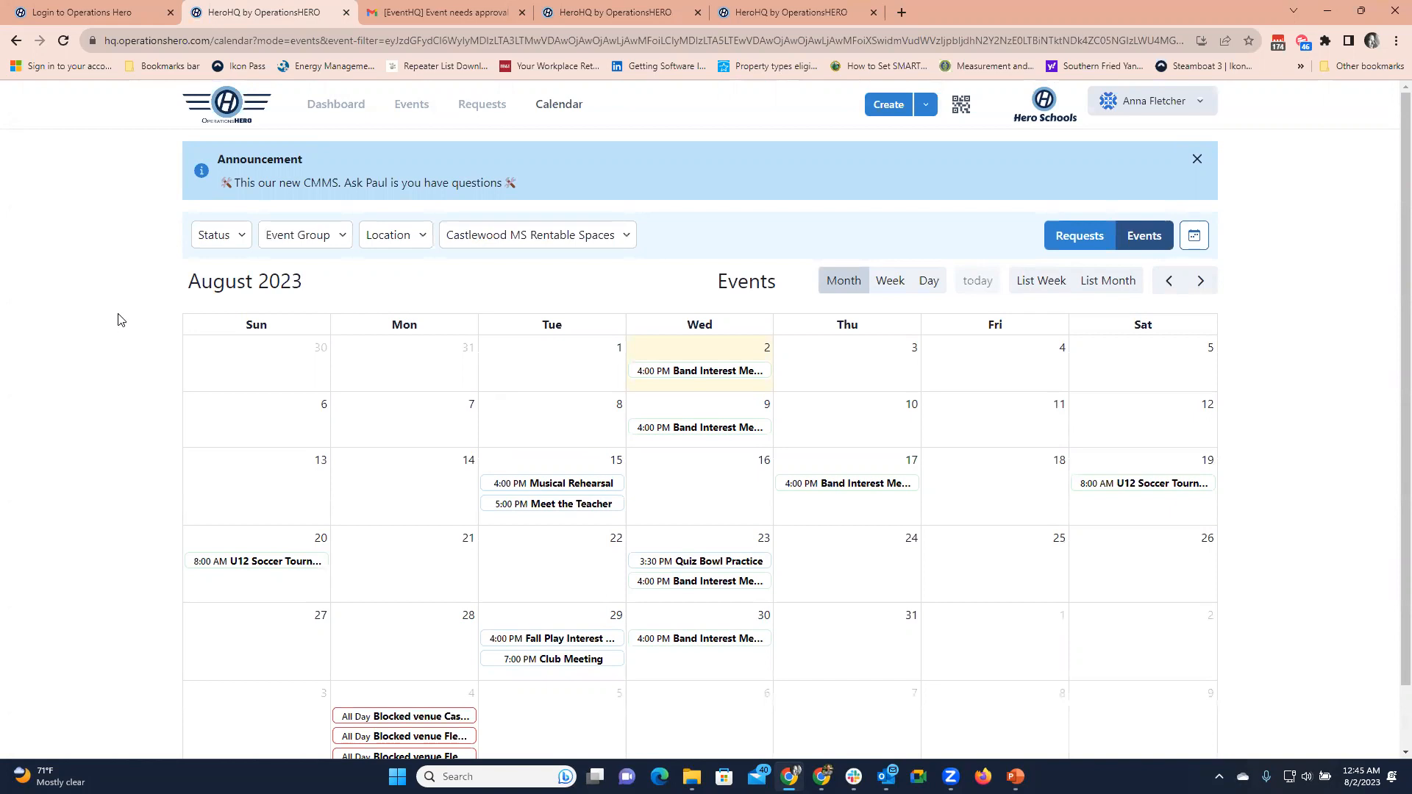
Return to the event list showing My Events and minimize the browser window
left_click(403, 108)
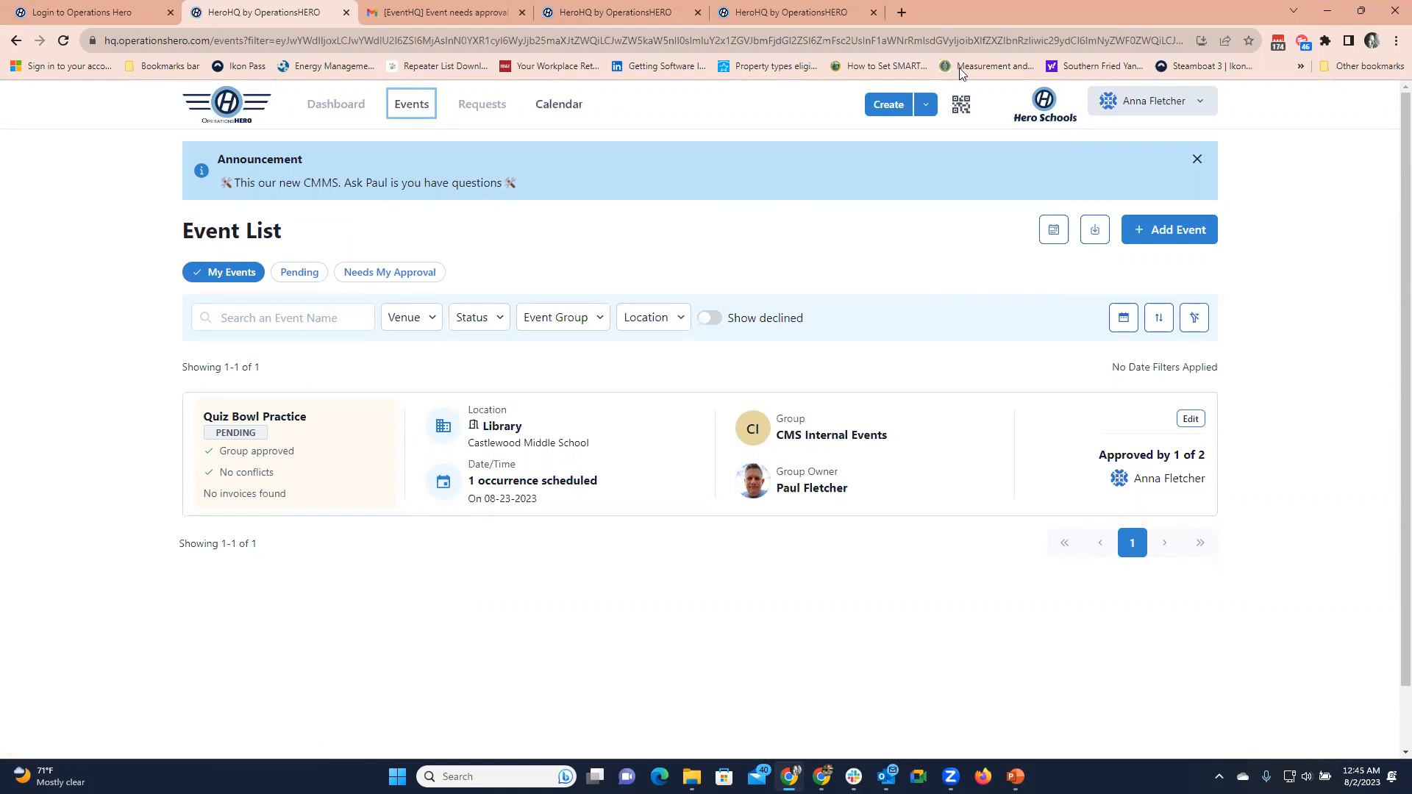
left_click(1328, 12)
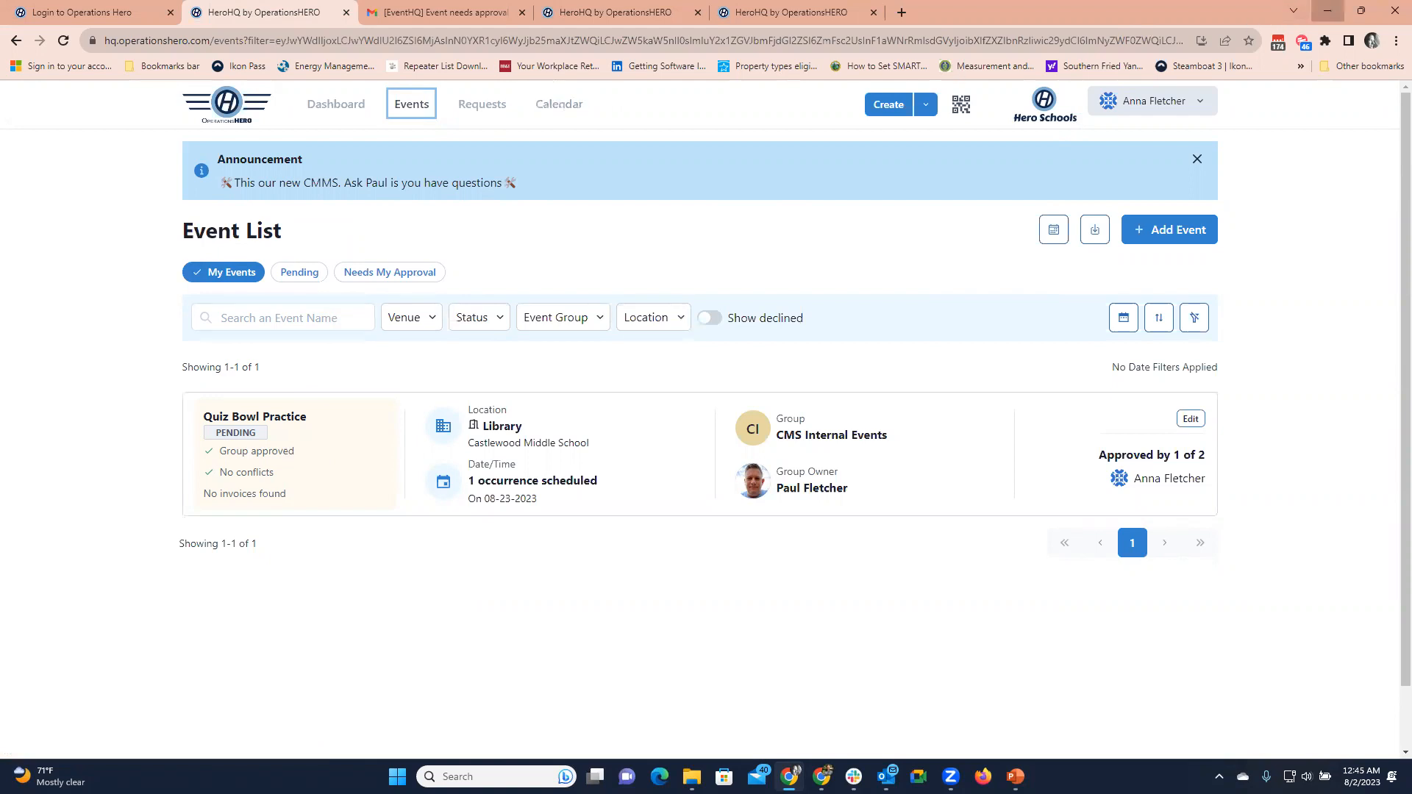